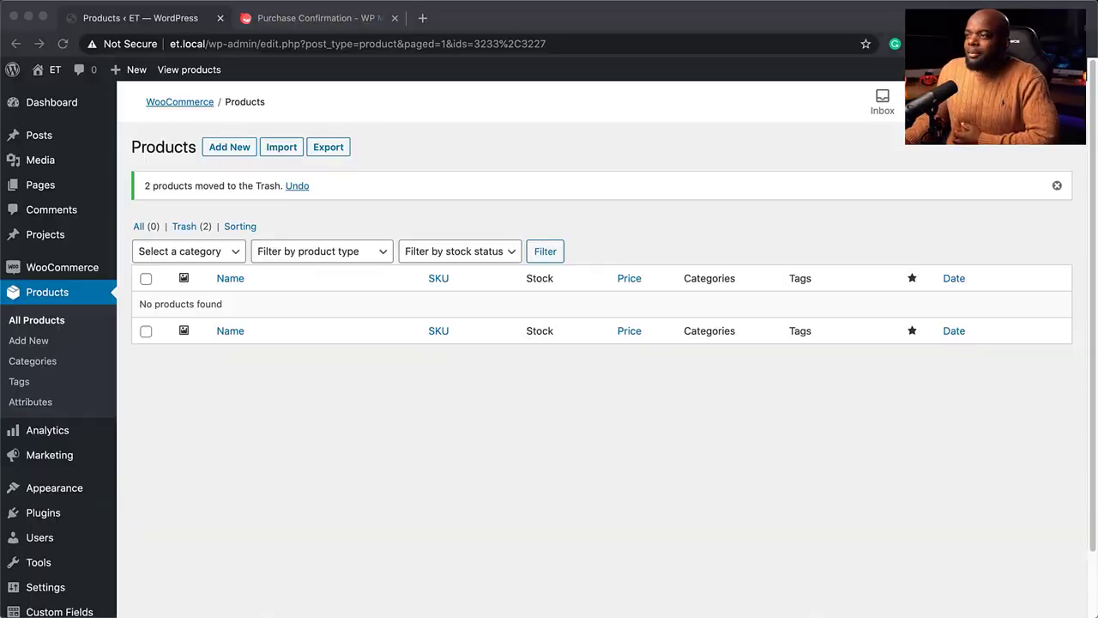
From Plugins > Add New, search 'car' and install and activate Funnel Builder by CartFlows
{"action": "left_click", "coordinate": [76, 105]}
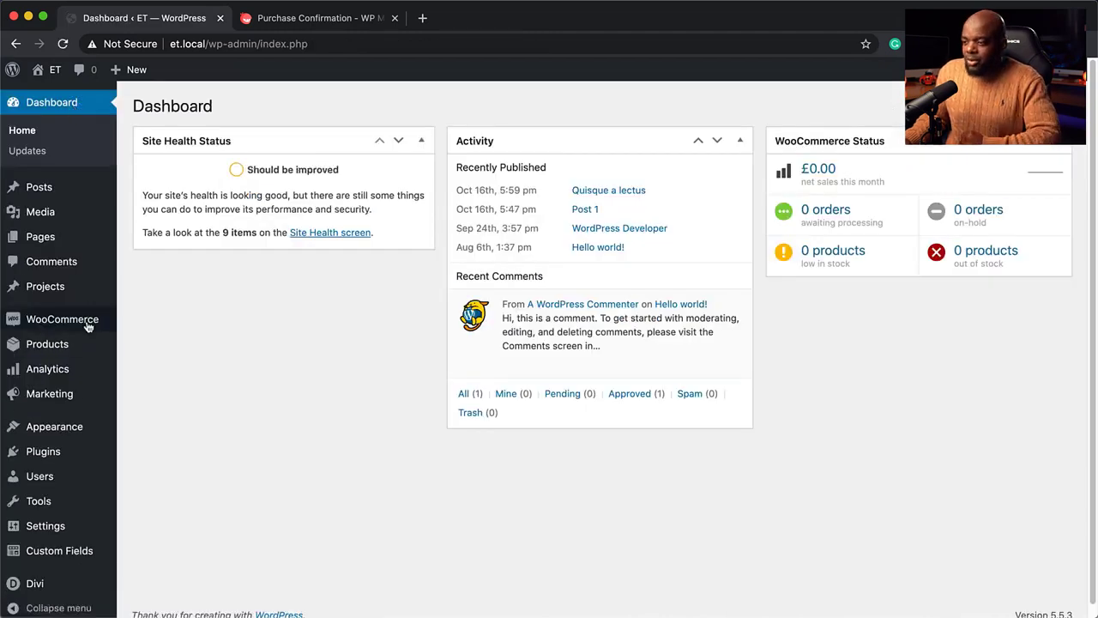
{"action": "mouse_move", "coordinate": [57, 321]}
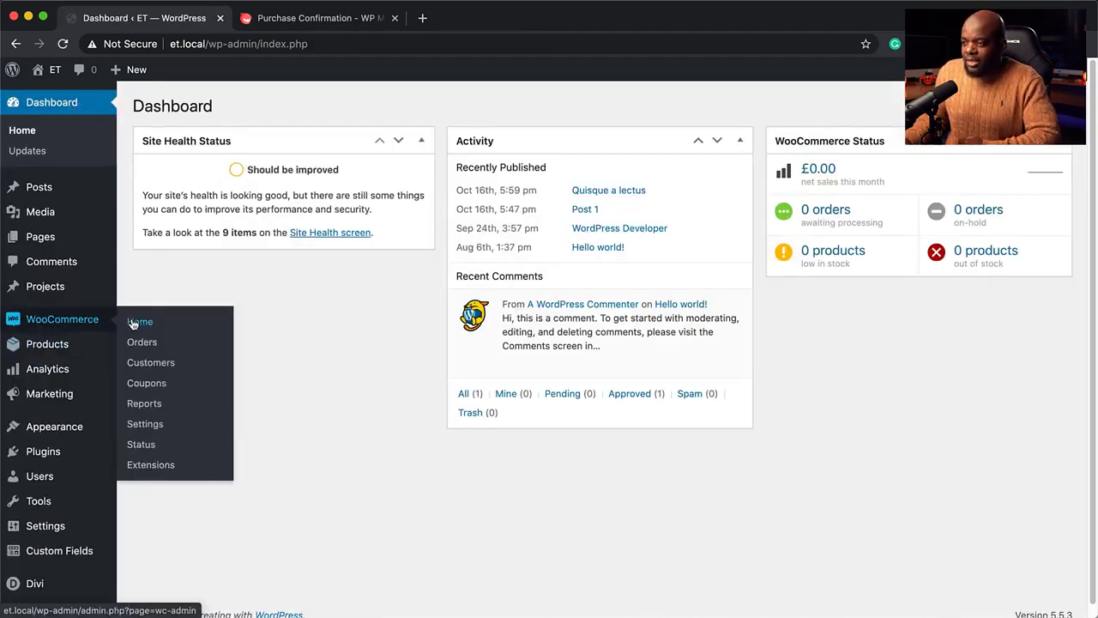
{"action": "mouse_move", "coordinate": [48, 455]}
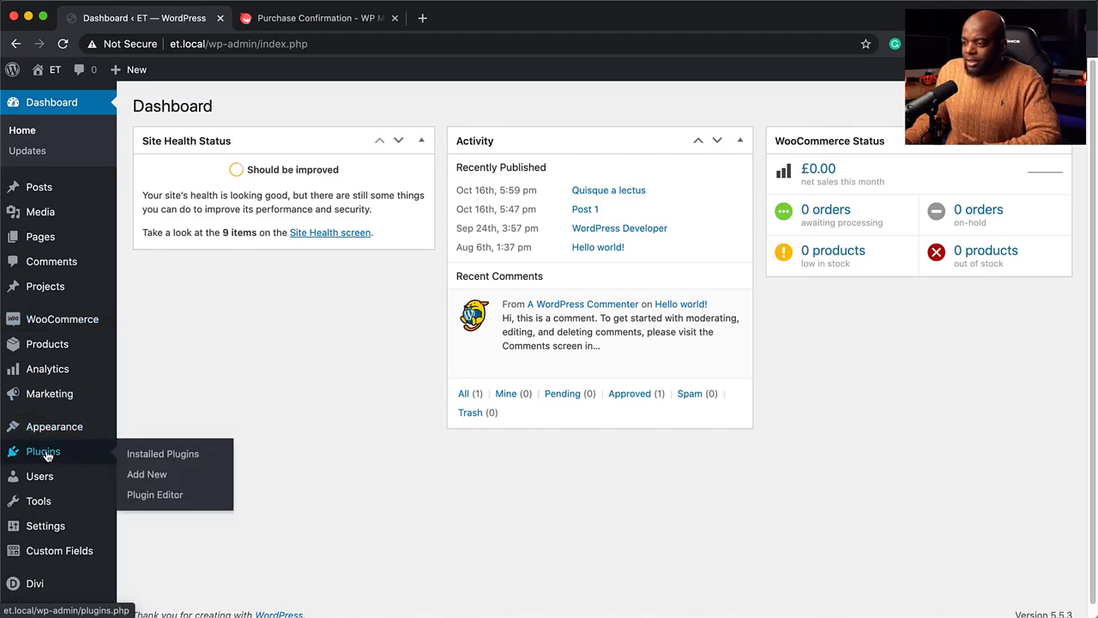
{"action": "left_click", "coordinate": [156, 473]}
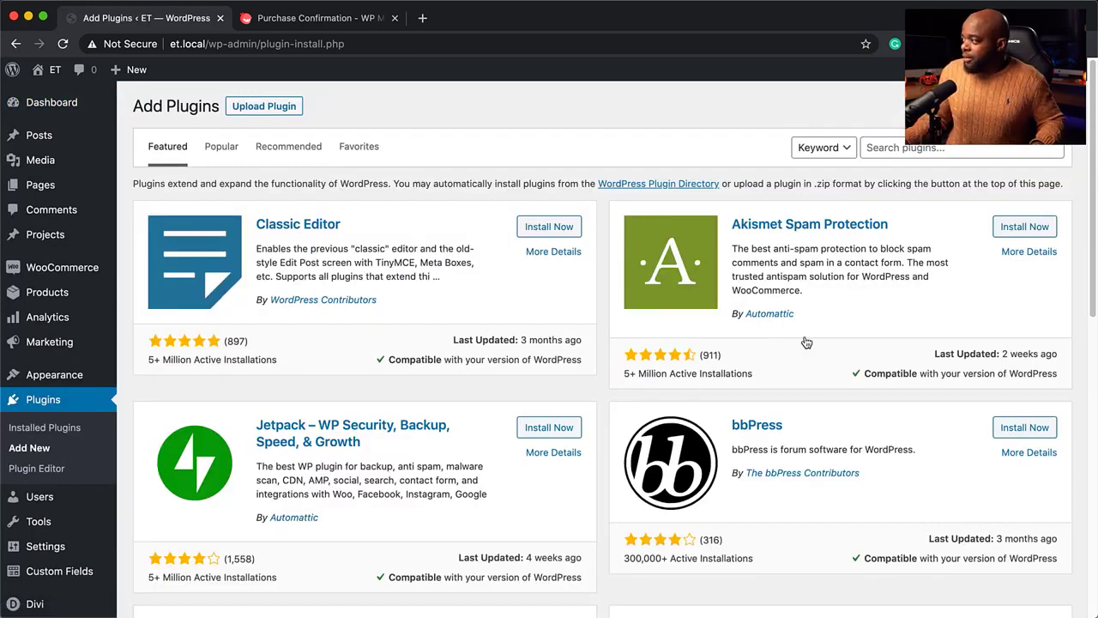
{"action": "left_click", "coordinate": [937, 148]}
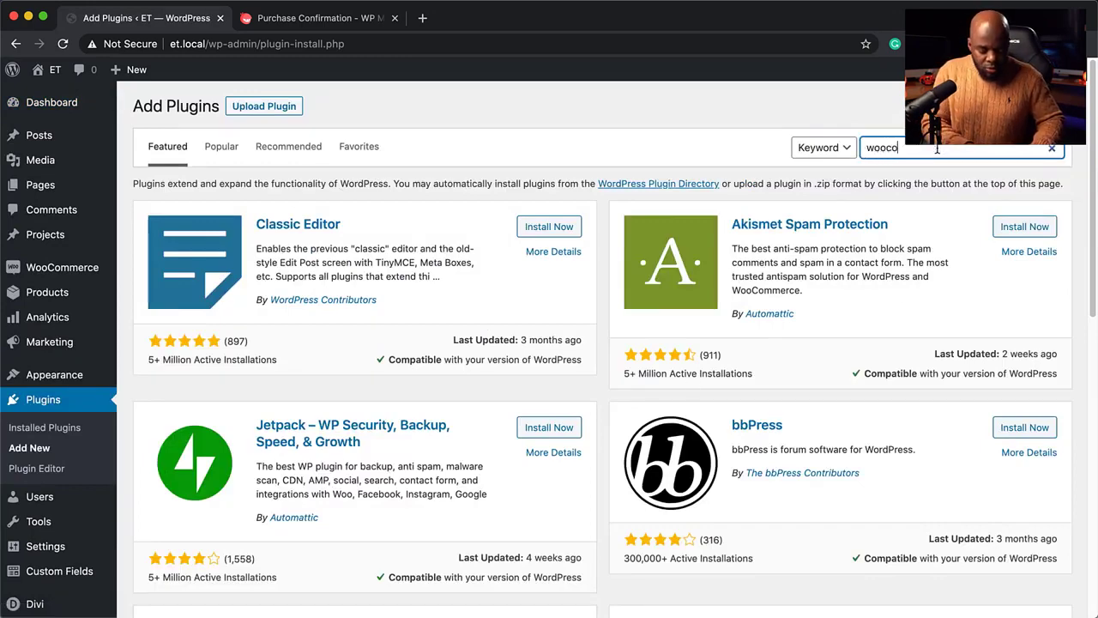
{"action": "type", "text": "woocommerce"}
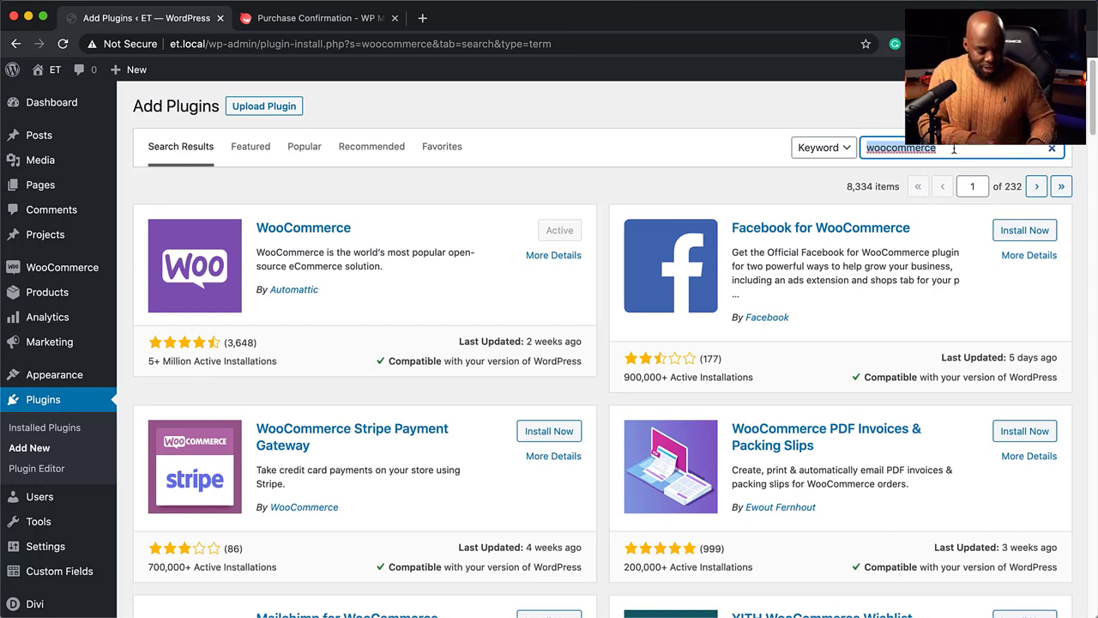
{"action": "type", "text": "cartflows"}
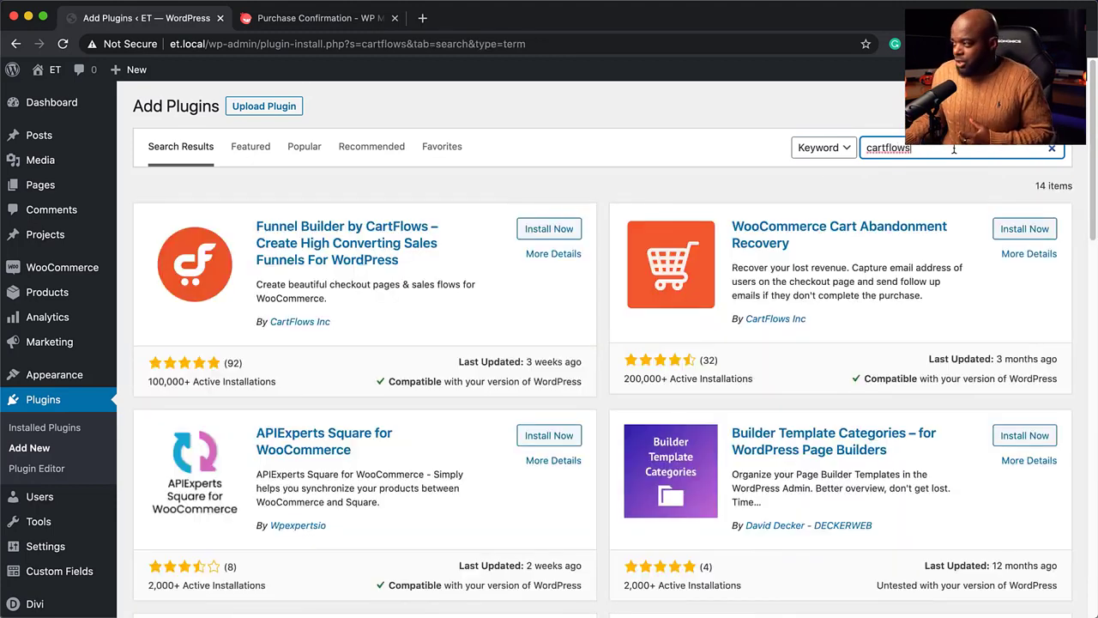
{"action": "left_click", "coordinate": [550, 232]}
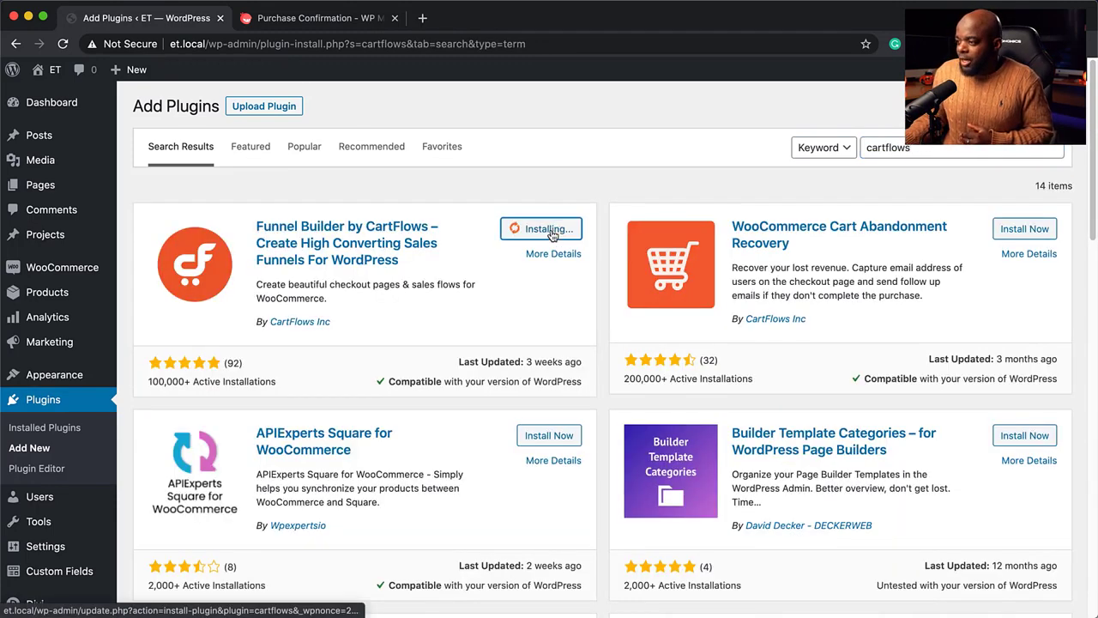
{"action": "left_click", "coordinate": [555, 232]}
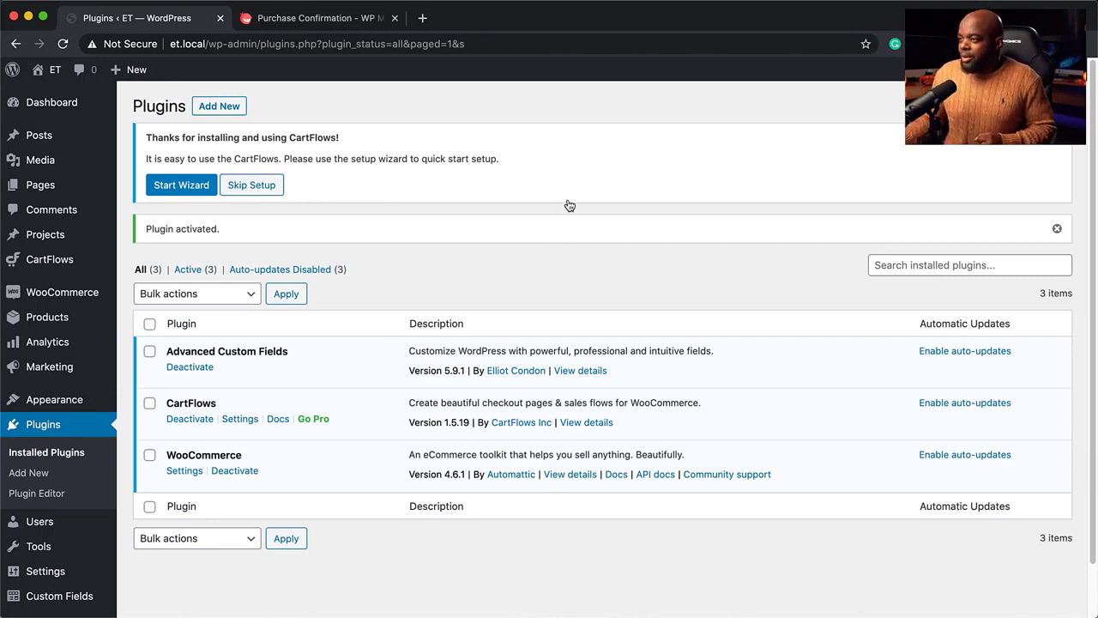
Install and activate the FluentCRM plugin, then switch to the purchase confirmation tab
{"action": "left_click", "coordinate": [35, 475]}
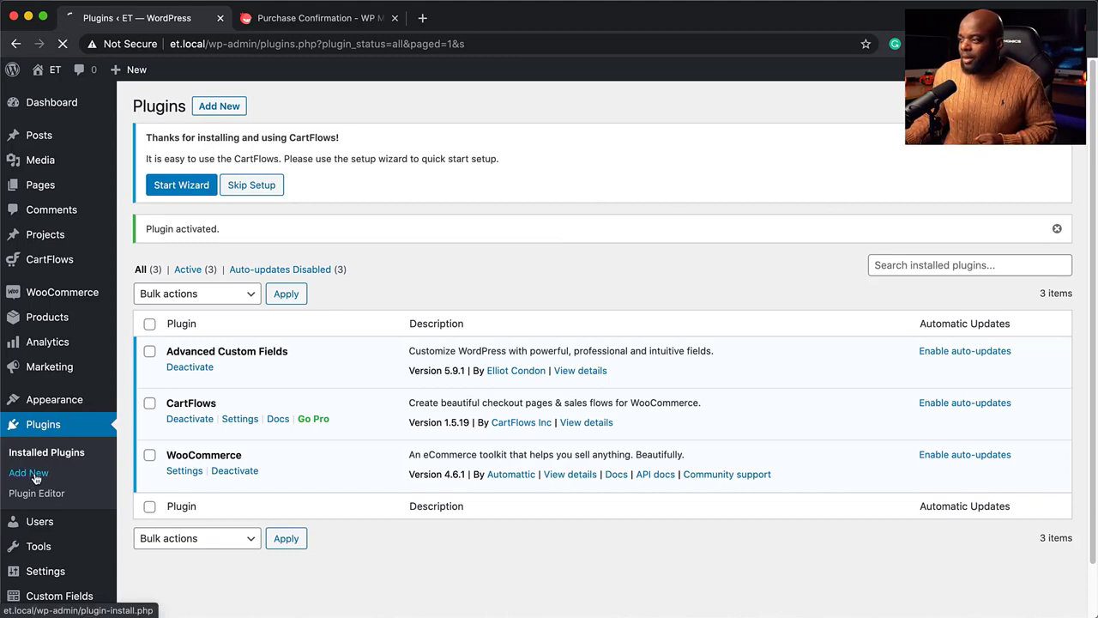
{"action": "left_click", "coordinate": [954, 147]}
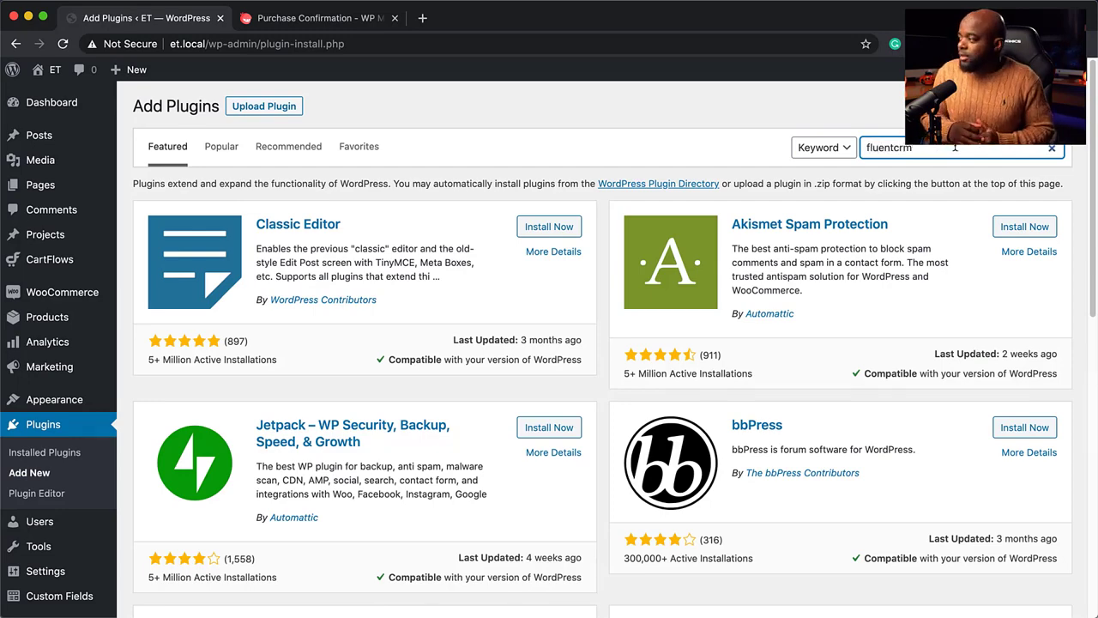
{"action": "left_click", "coordinate": [553, 229]}
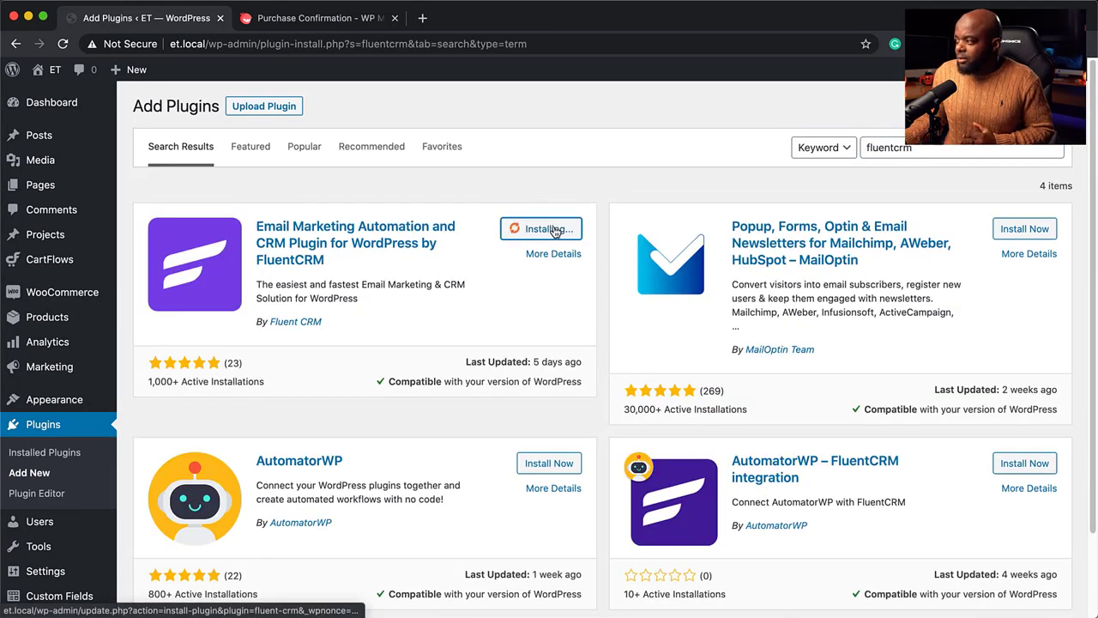
{"action": "left_click", "coordinate": [562, 232]}
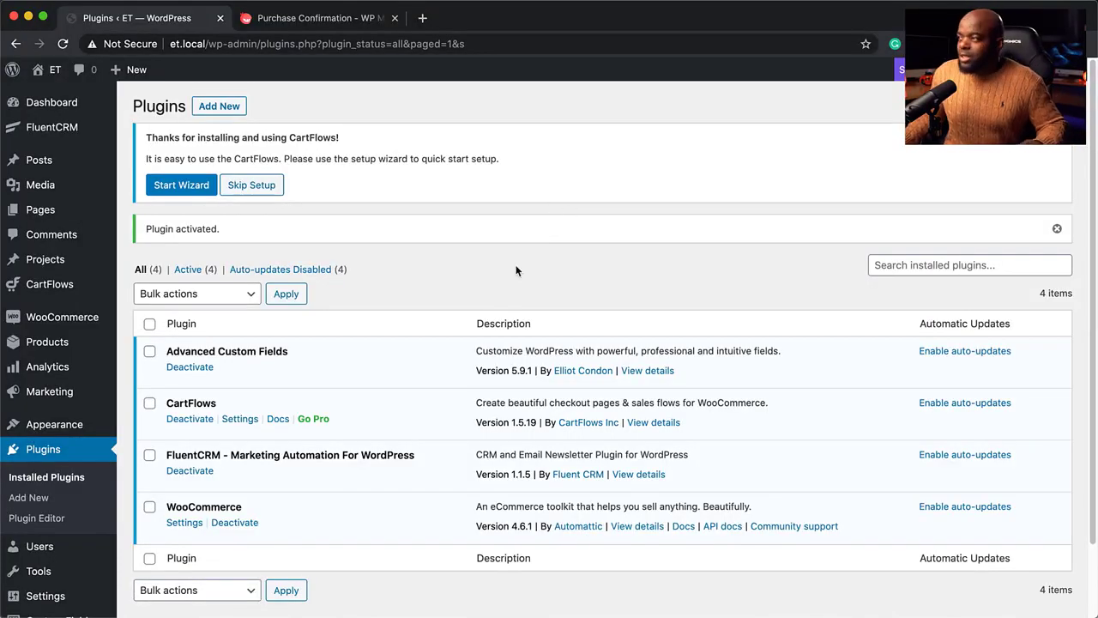
{"action": "left_click", "coordinate": [347, 17]}
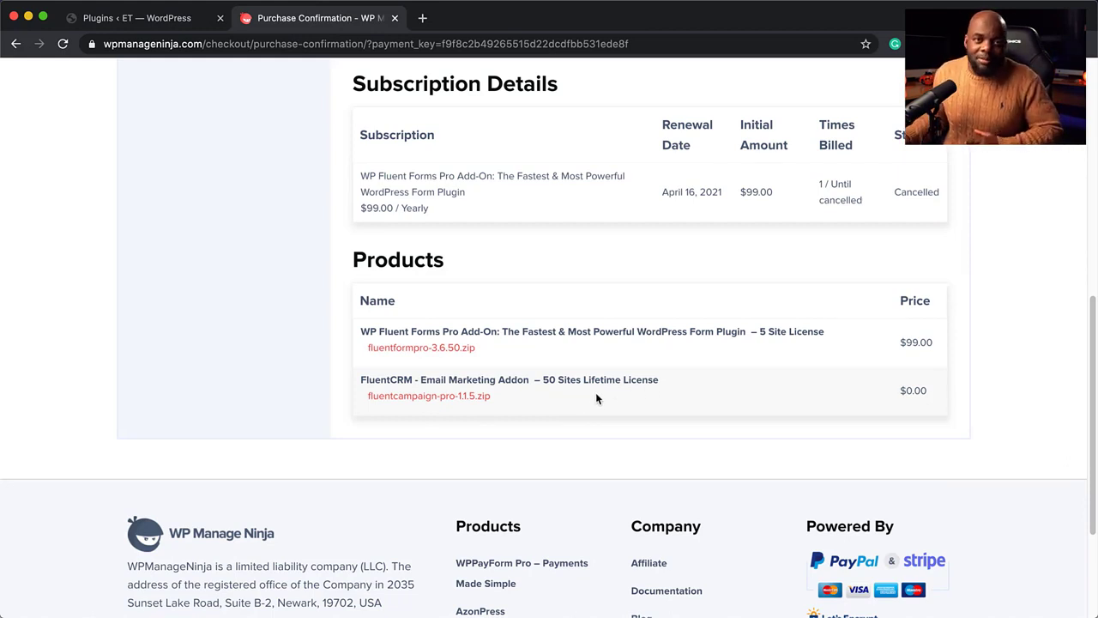
Download fluentcampaign-pro-1.1.5.zip and go back to WordPress's Add Plugins page
{"action": "left_click", "coordinate": [429, 400]}
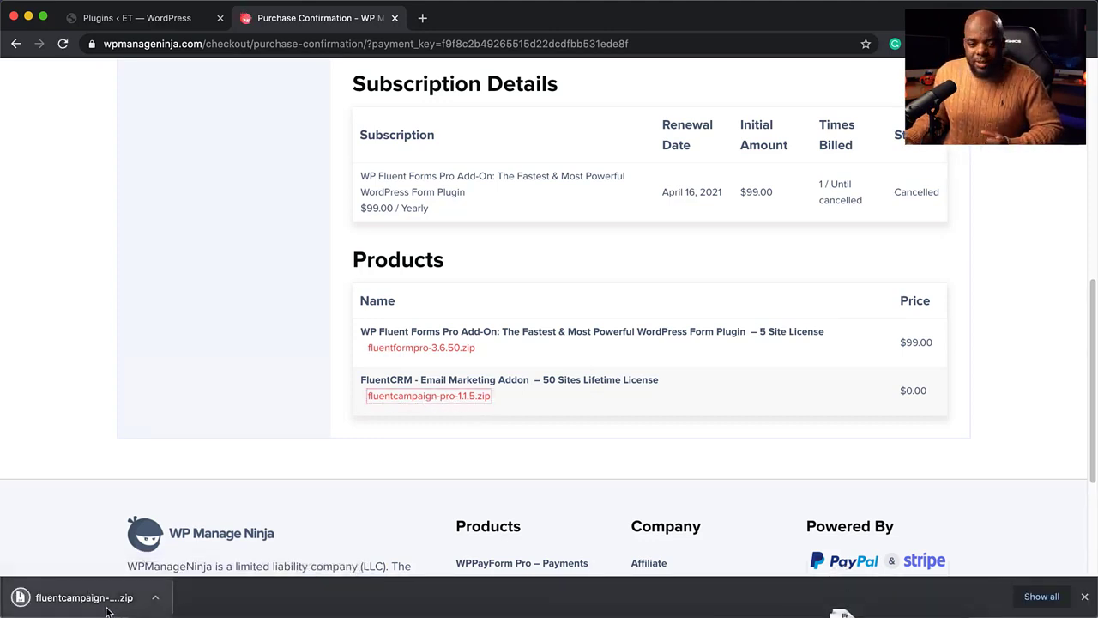
{"action": "left_click", "coordinate": [179, 18]}
{"action": "left_click", "coordinate": [220, 108]}
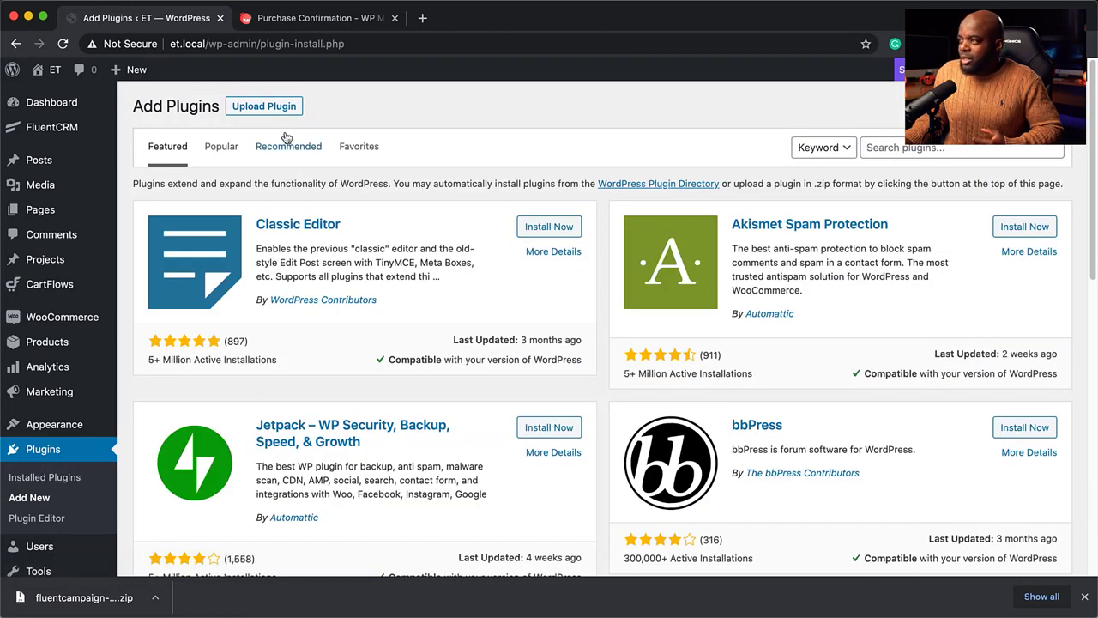
Upload fluentcampaign-pro-1.1.5.zip as a plugin, install it and activate FluentCRM Pro
{"action": "left_click", "coordinate": [273, 109]}
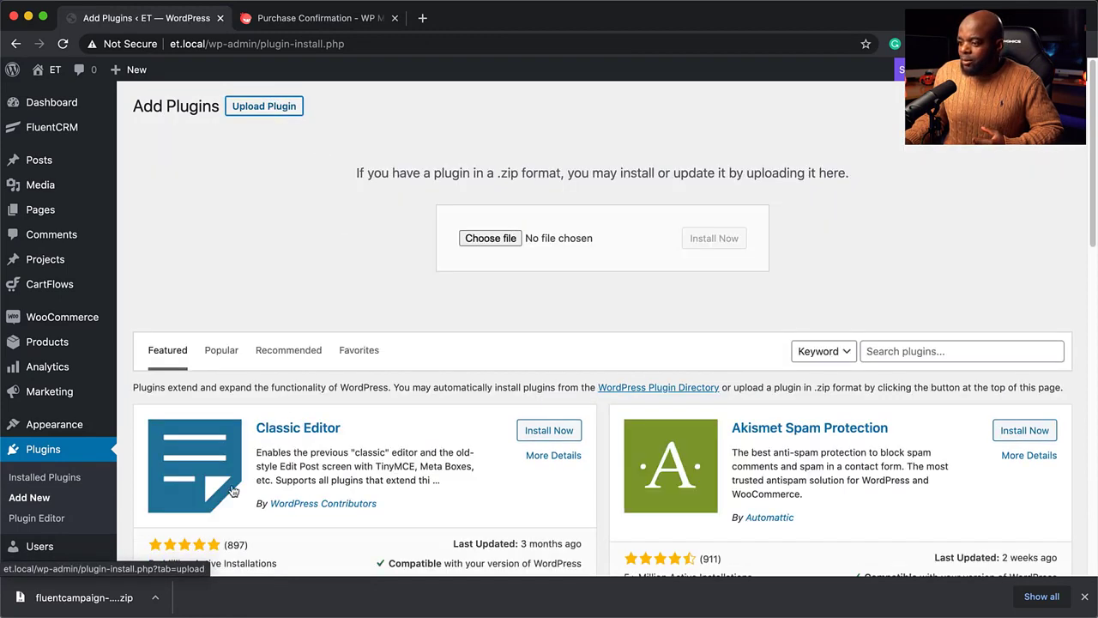
{"action": "left_click_drag", "start_coordinate": [106, 603], "coordinate": [619, 249]}
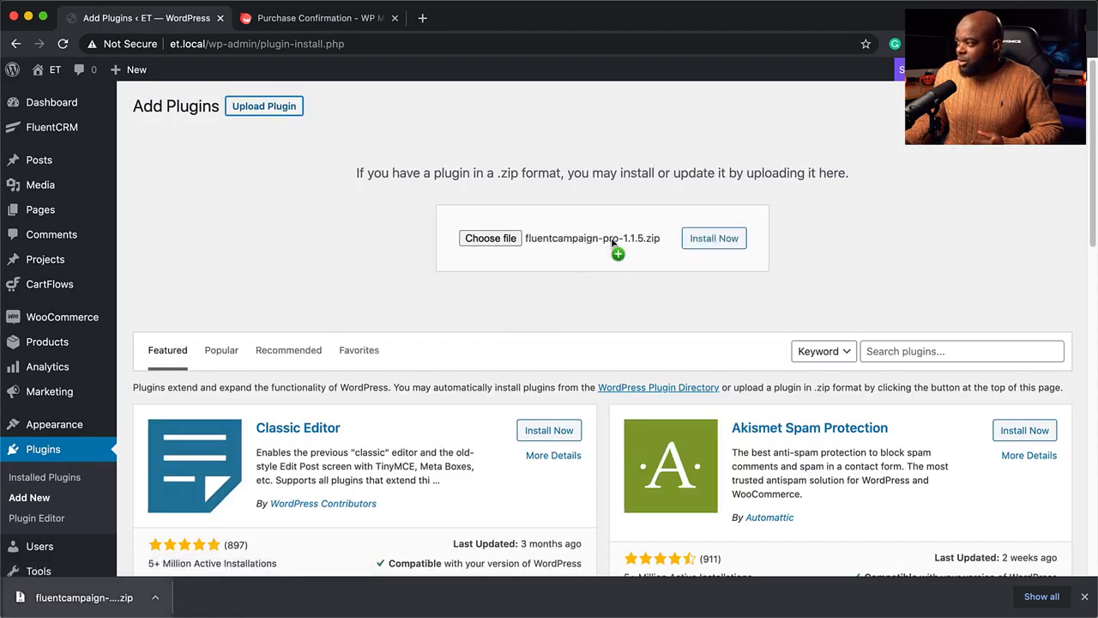
{"action": "left_click", "coordinate": [727, 240]}
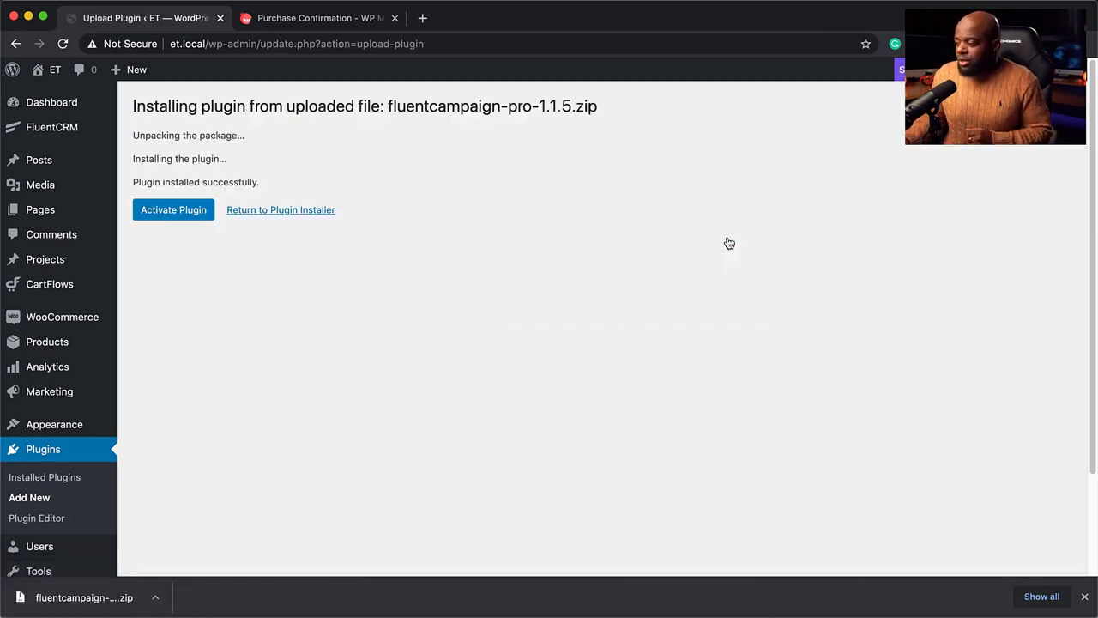
{"action": "left_click", "coordinate": [1084, 596]}
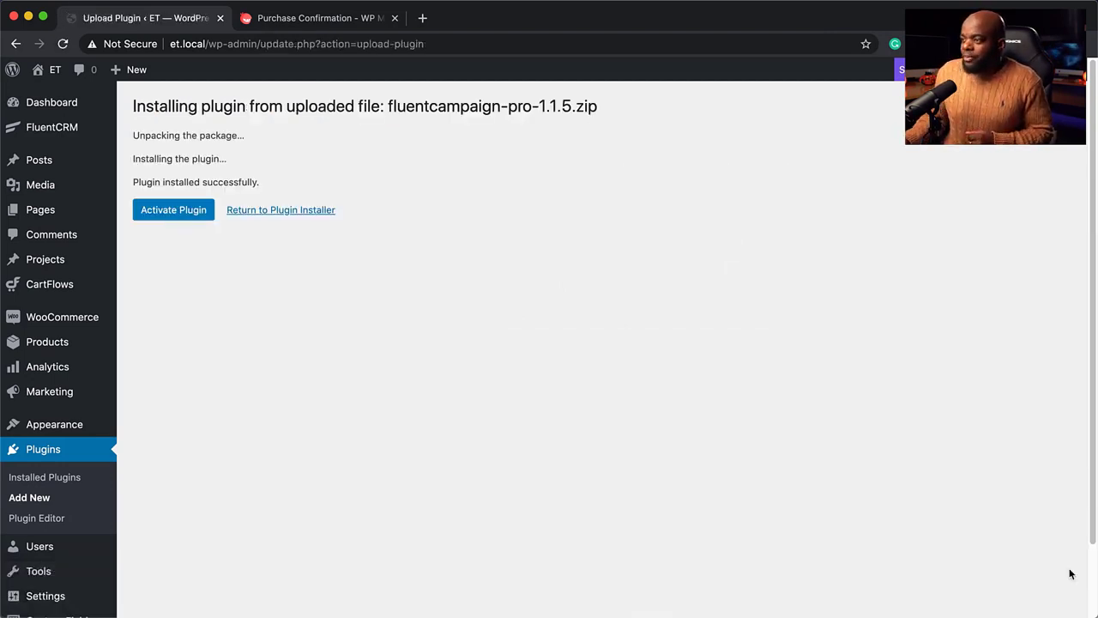
{"action": "left_click", "coordinate": [185, 215]}
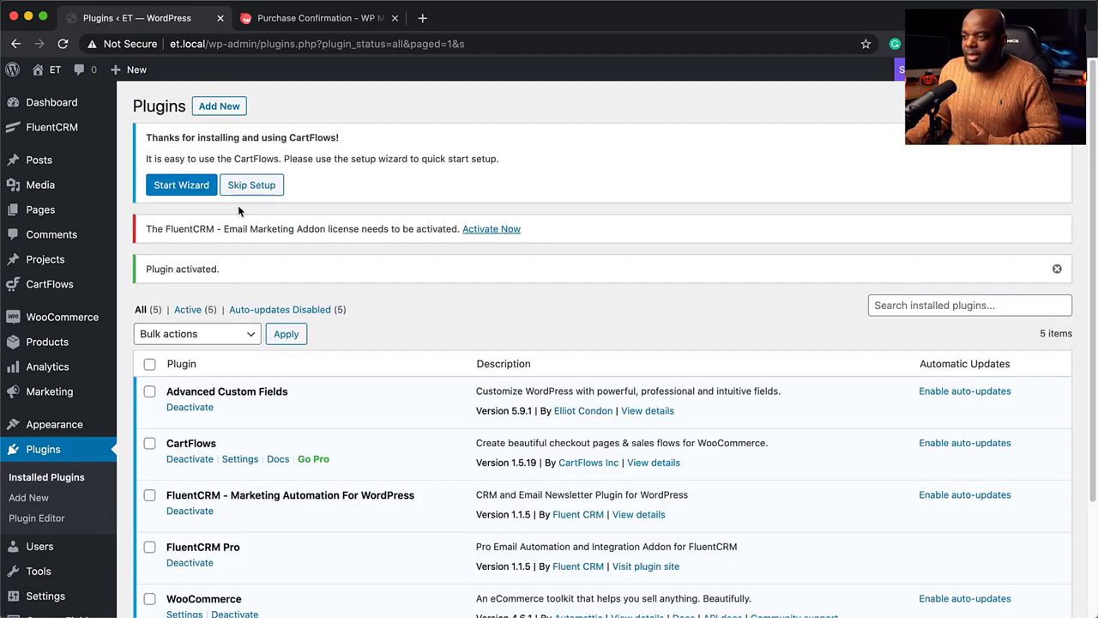
Open FluentCRM and skip its setup wizard
{"action": "mouse_move", "coordinate": [60, 135]}
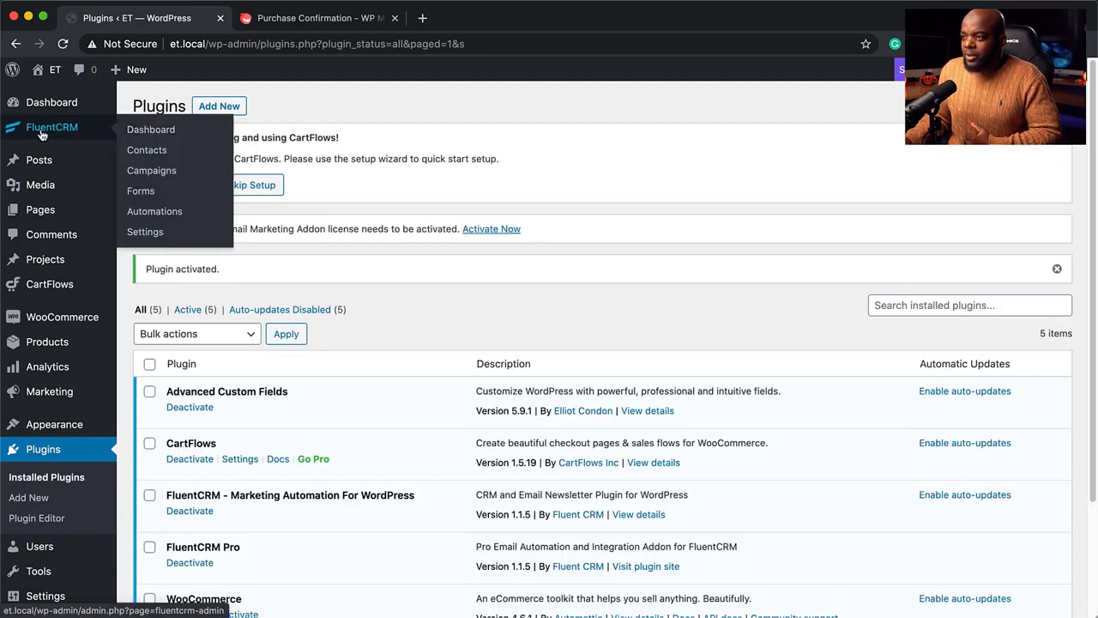
{"action": "left_click", "coordinate": [143, 233]}
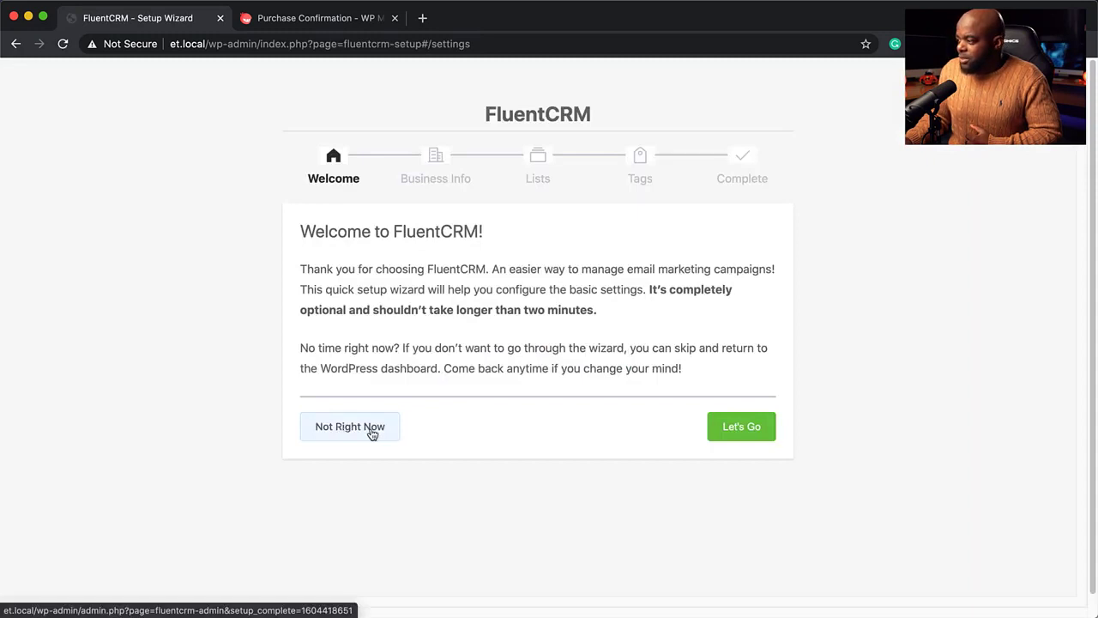
{"action": "left_click", "coordinate": [372, 435]}
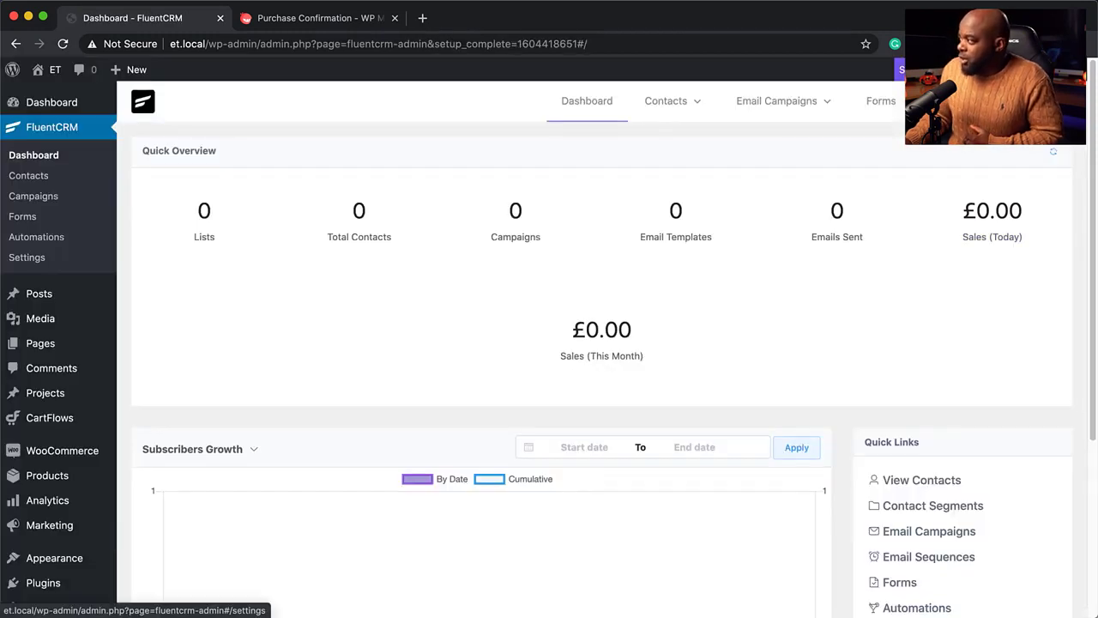
Paste the licence key into FluentCRM's License Management and verify it
{"action": "left_click", "coordinate": [26, 257]}
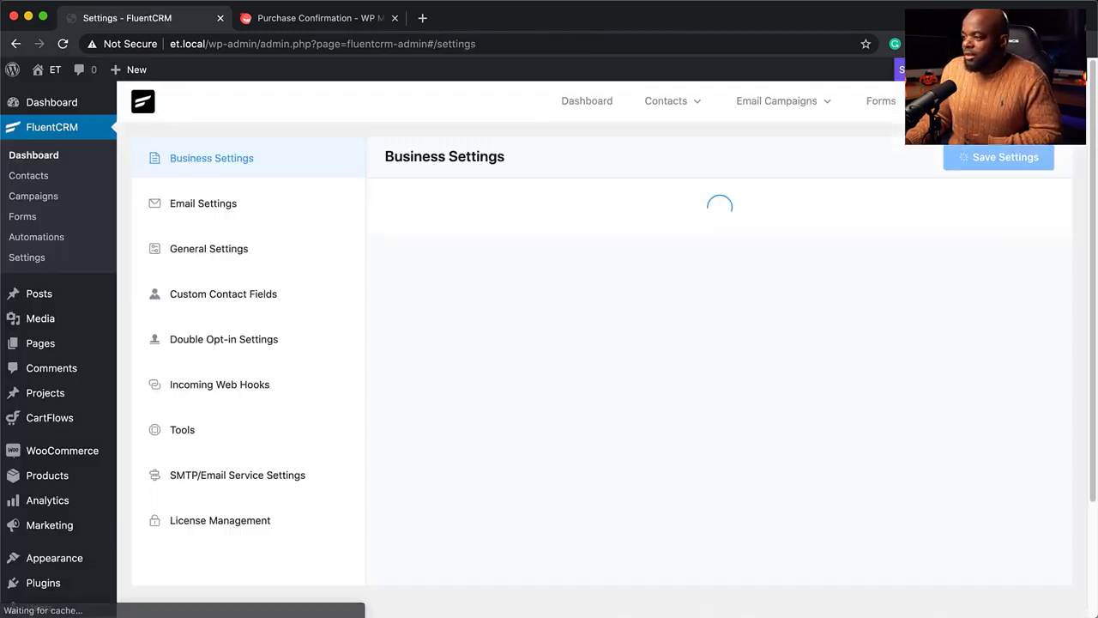
{"action": "left_click", "coordinate": [215, 525]}
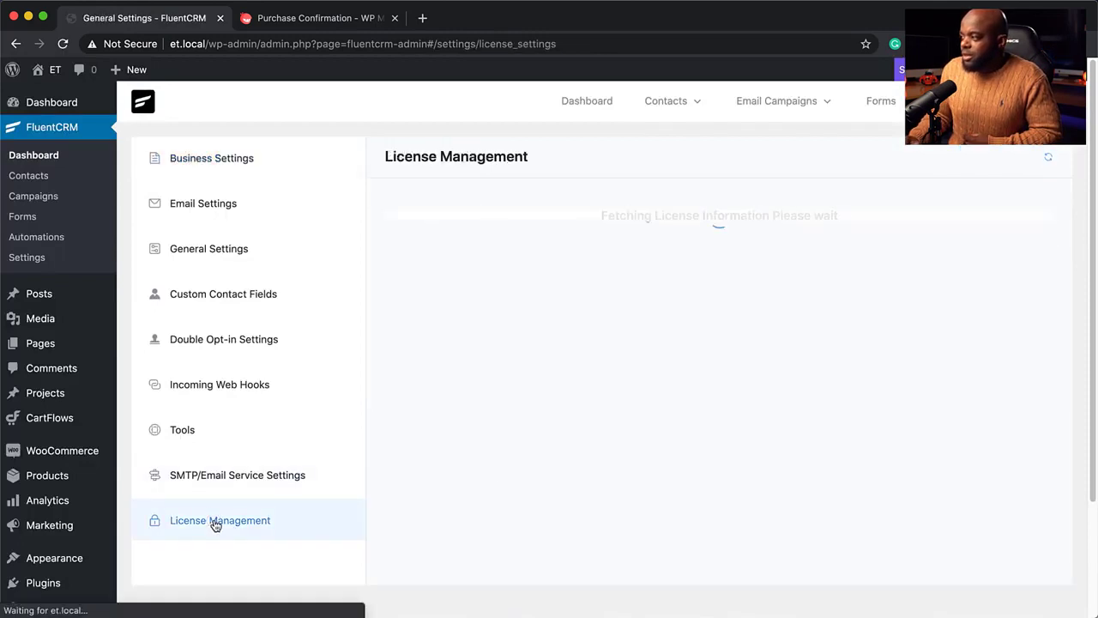
{"action": "left_click", "coordinate": [486, 277]}
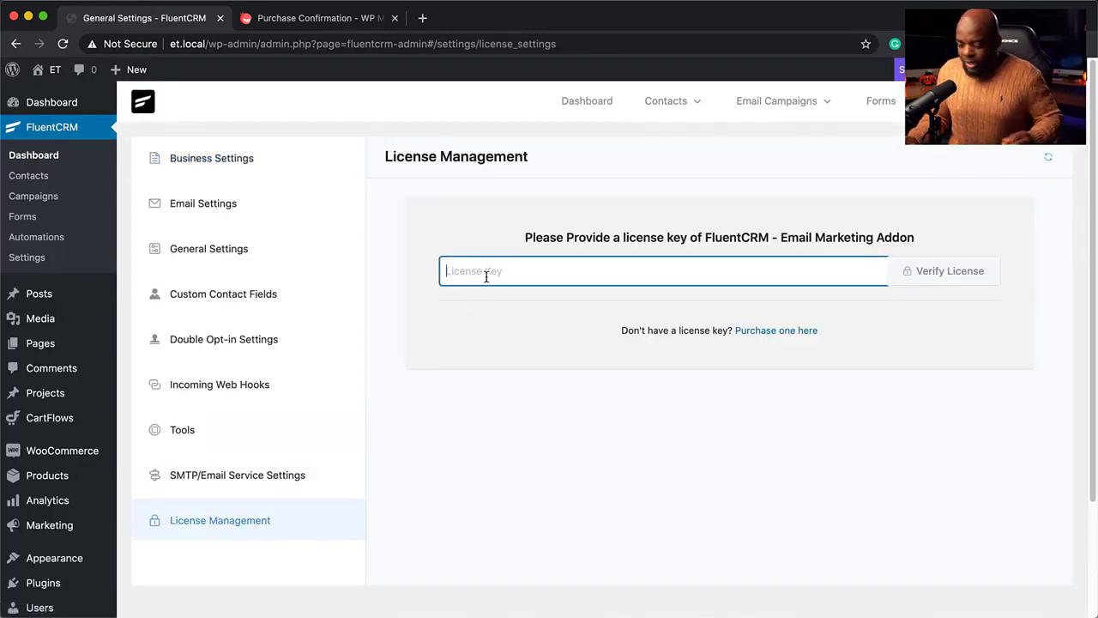
{"action": "key", "text": "super+v"}
{"action": "left_click", "coordinate": [951, 272]}
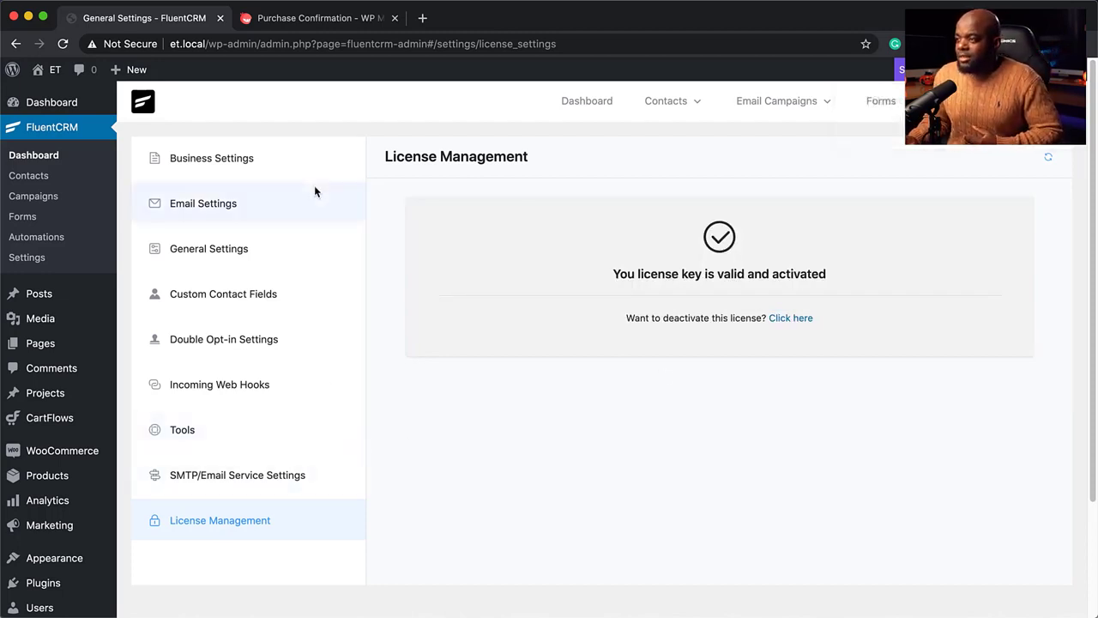
Look over the business name and address fields in FluentCRM's Business Settings
{"action": "left_click", "coordinate": [265, 164]}
{"action": "left_click", "coordinate": [449, 230]}
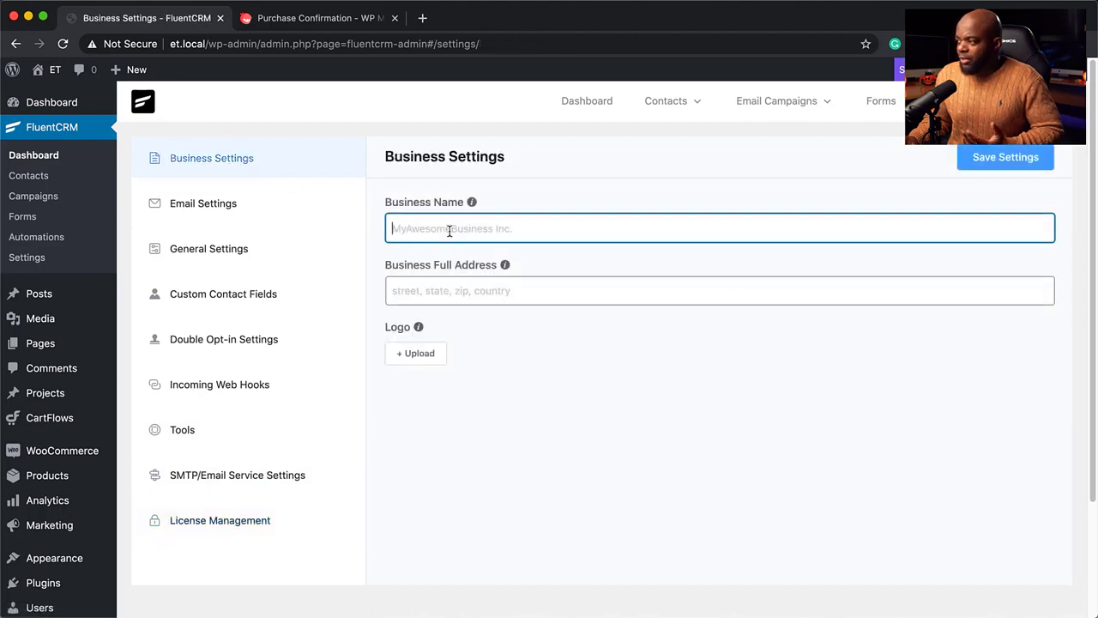
{"action": "left_click", "coordinate": [422, 291]}
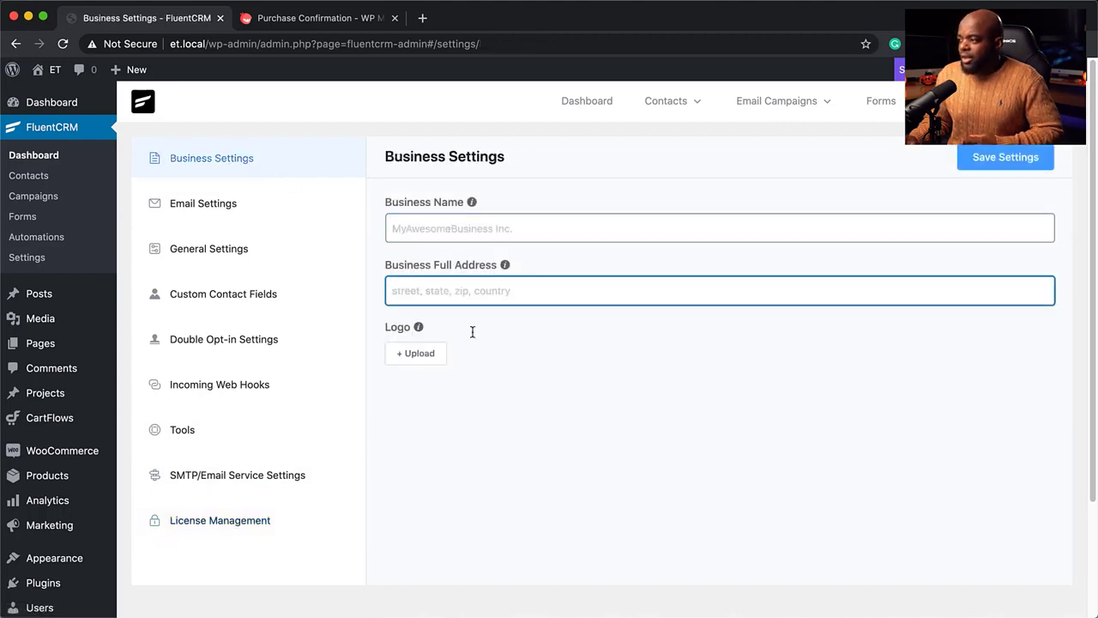
In Global Email Settings, paste the sender's e-mail address into the From Email field
{"action": "left_click", "coordinate": [231, 208]}
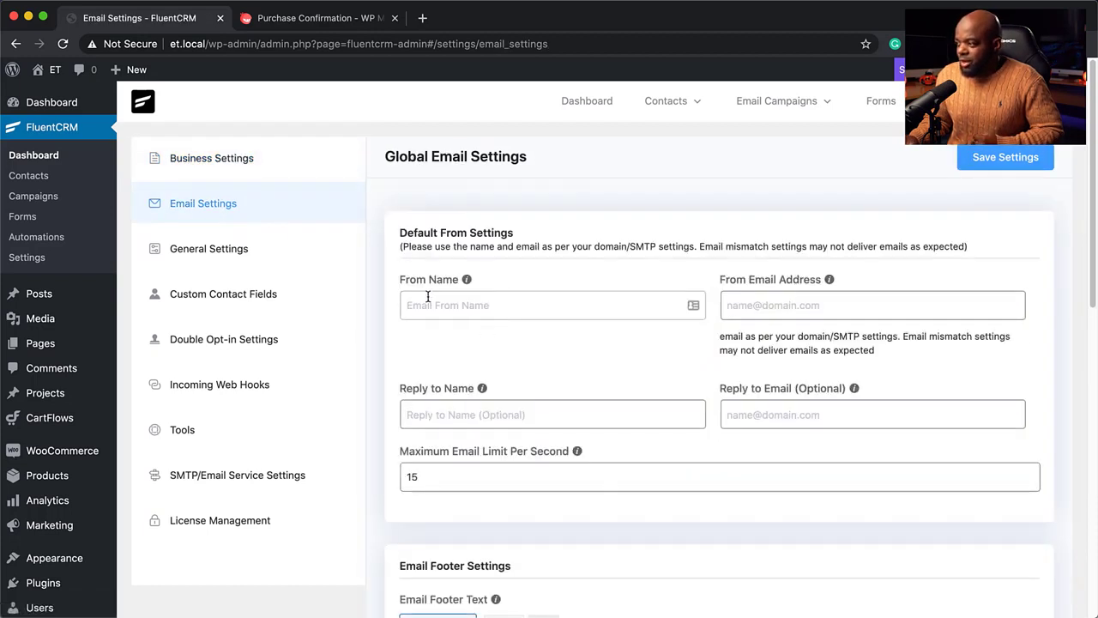
{"action": "left_click", "coordinate": [494, 304]}
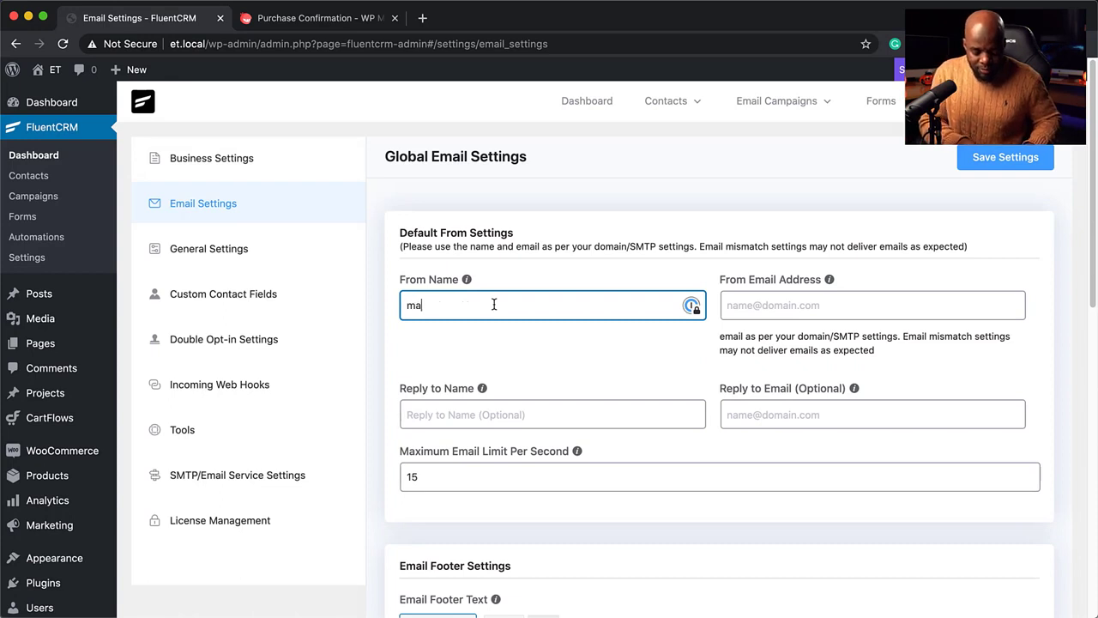
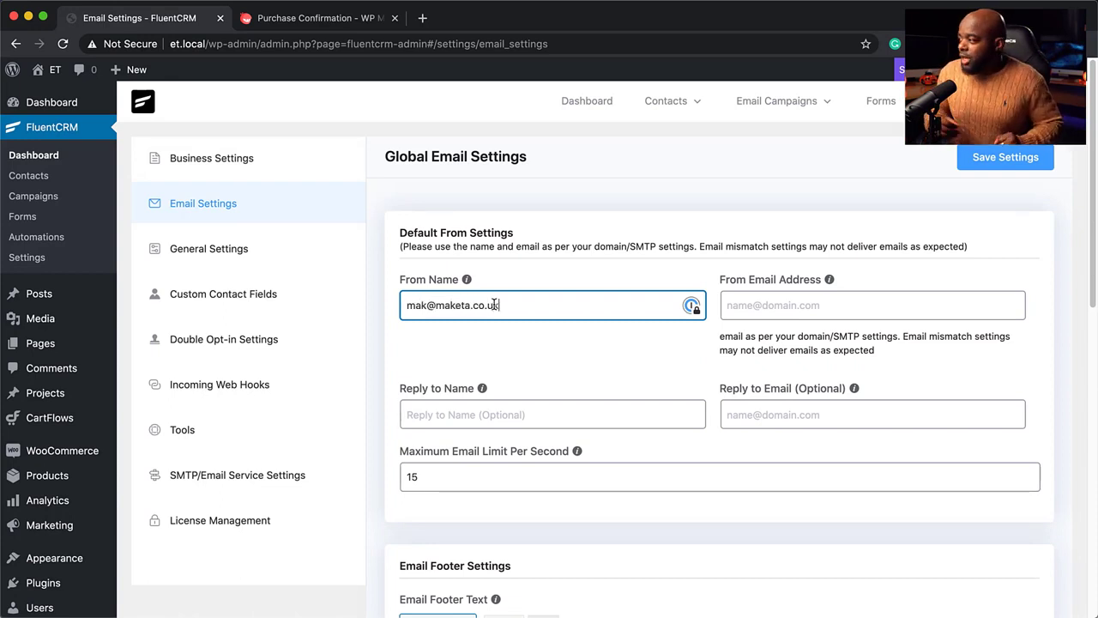
{"action": "key", "text": "super+a"}
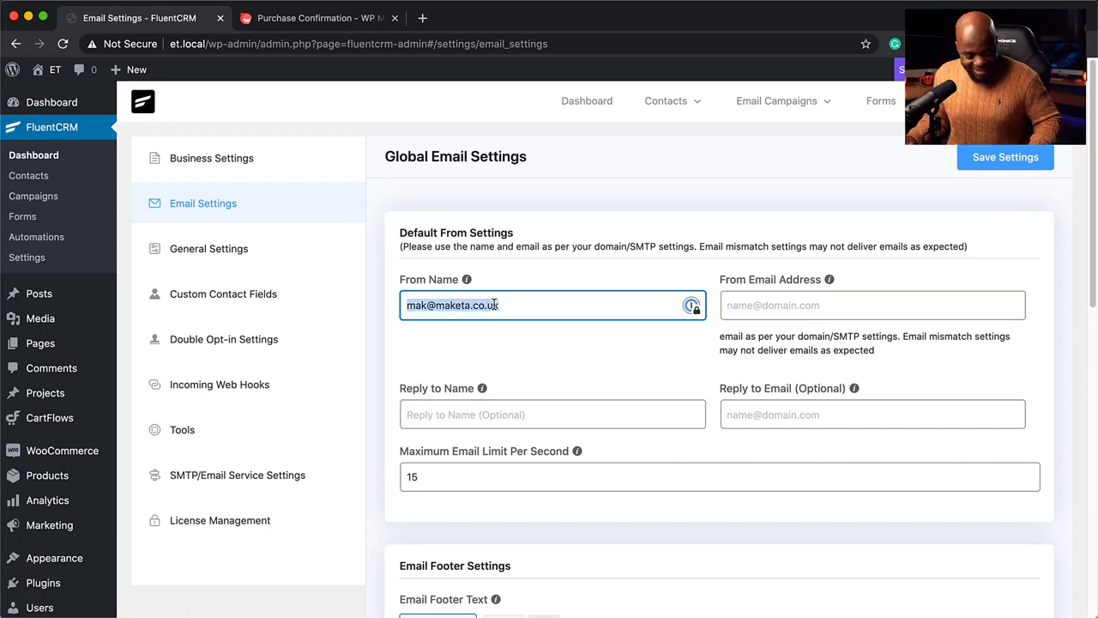
{"action": "key", "text": "super+x"}
{"action": "left_click", "coordinate": [744, 302]}
{"action": "key", "text": "super+v"}
Enter the sender's from name and save the email settings
{"action": "left_click", "coordinate": [611, 307]}
{"action": "type", "text": "Mak"}
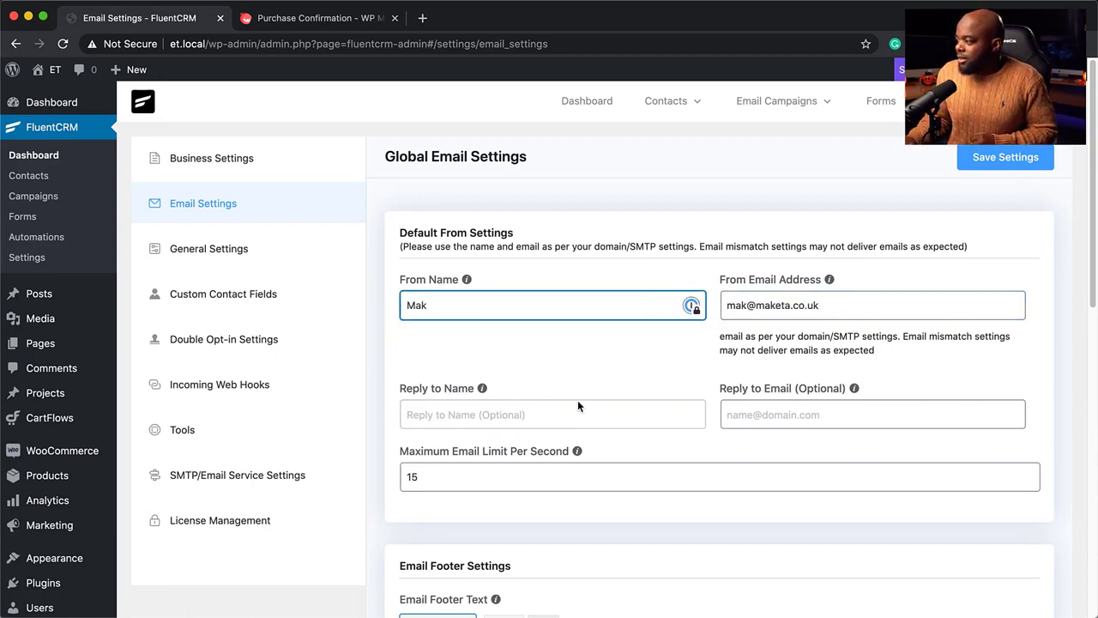
{"action": "scroll", "coordinate": [581, 404], "scroll_direction": "down", "scroll_amount": 2}
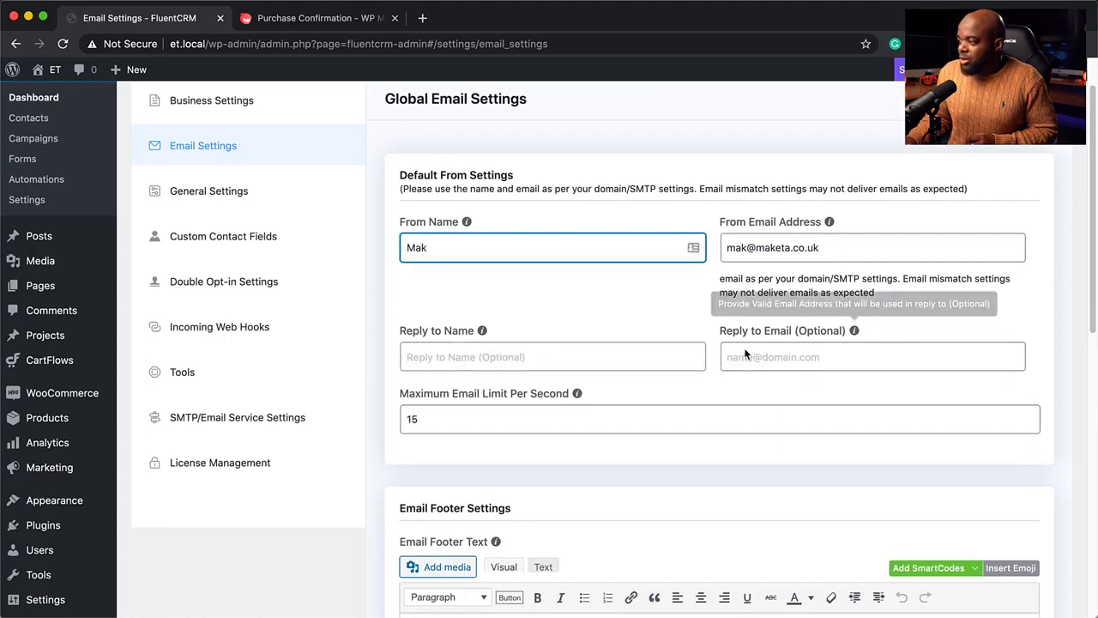
{"action": "scroll", "coordinate": [489, 432], "scroll_direction": "down", "scroll_amount": 4}
{"action": "scroll", "coordinate": [488, 432], "scroll_direction": "up", "scroll_amount": 6}
{"action": "left_click", "coordinate": [1003, 157]}
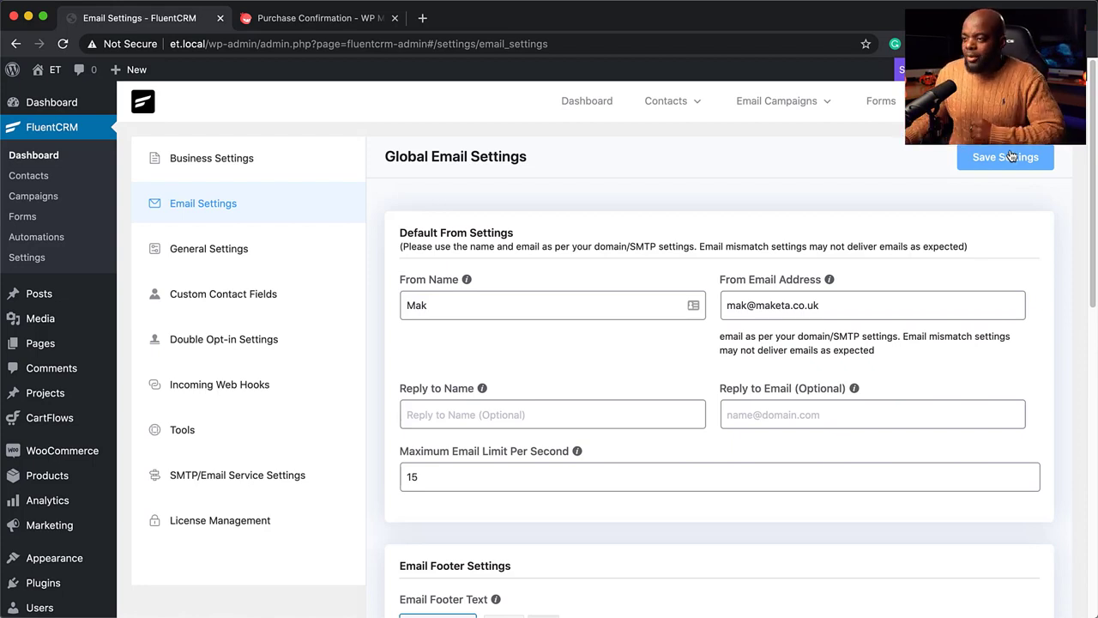
{"action": "mouse_move", "coordinate": [68, 478]}
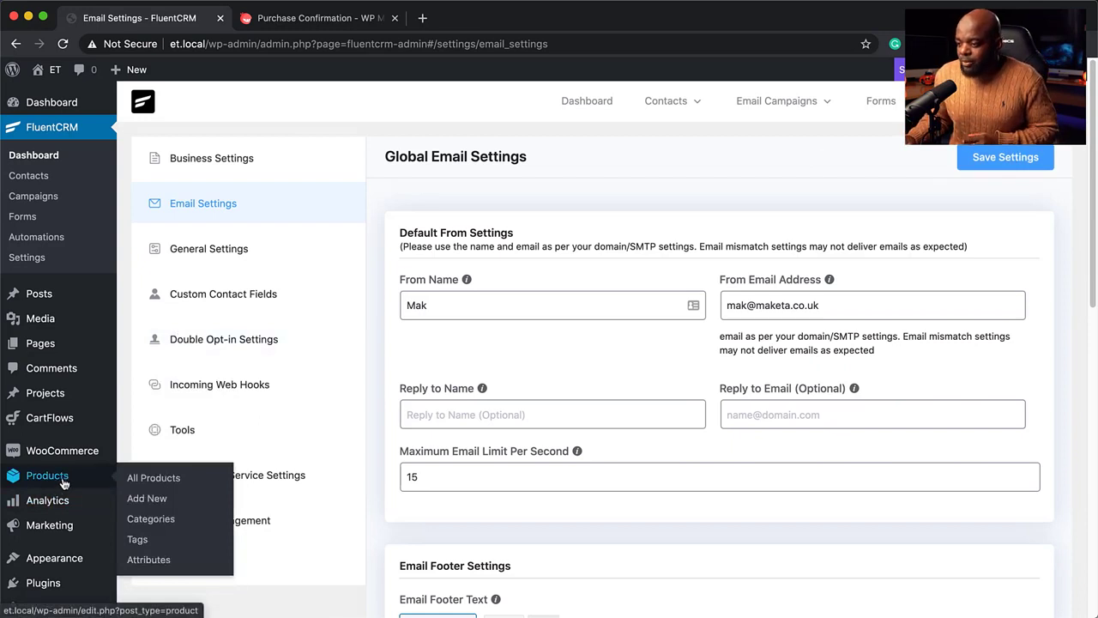
Create a new product titled 'Product A' with a placeholder description and a £97 regular price
{"action": "left_click", "coordinate": [156, 501]}
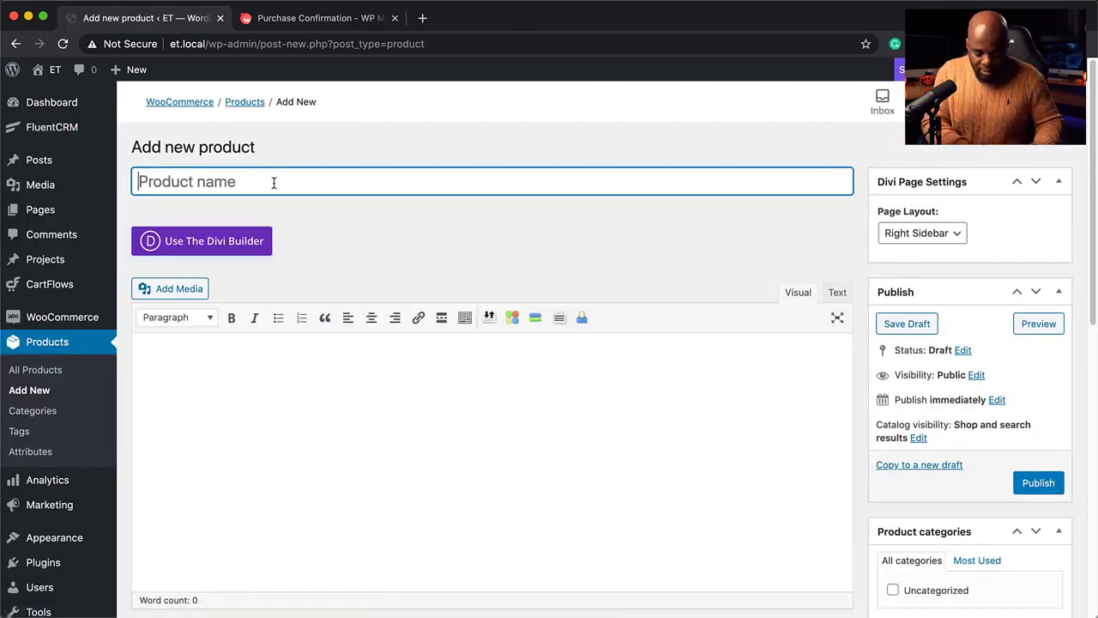
{"action": "type", "text": "Product A"}
{"action": "left_click", "coordinate": [272, 368]}
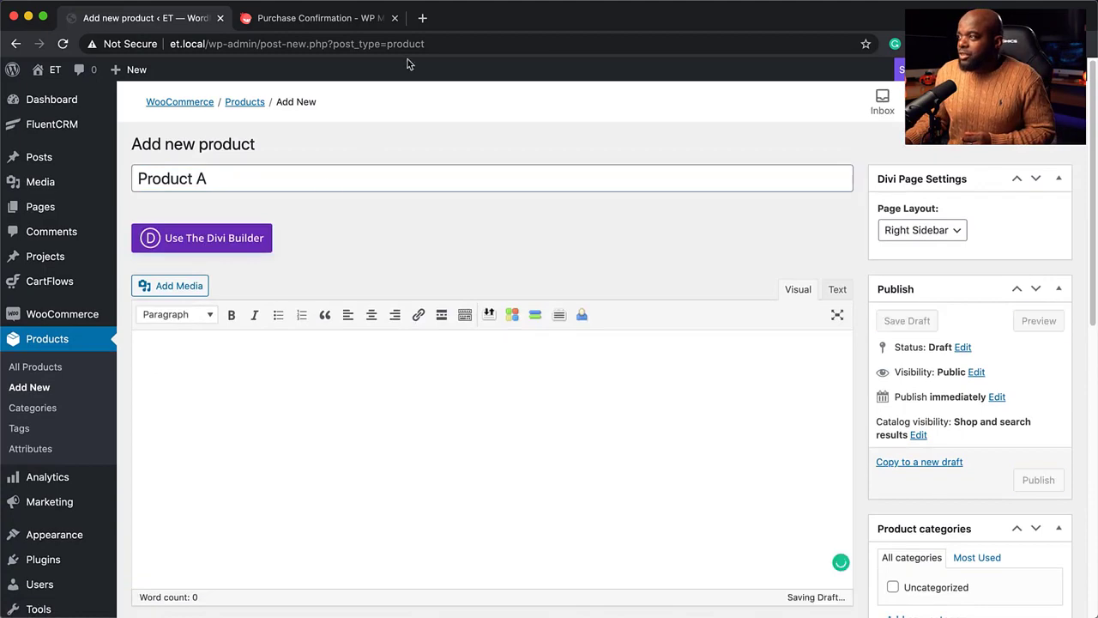
{"action": "key", "text": "super+v"}
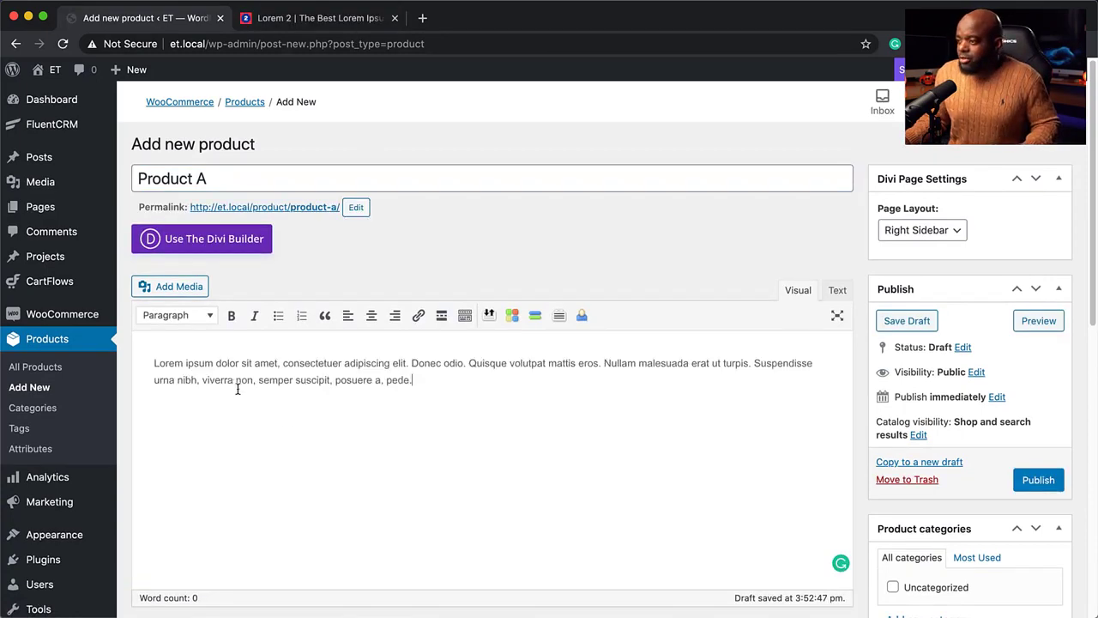
{"action": "scroll", "coordinate": [395, 448], "scroll_direction": "down", "scroll_amount": 10}
{"action": "scroll", "coordinate": [442, 343], "scroll_direction": "up", "scroll_amount": 5}
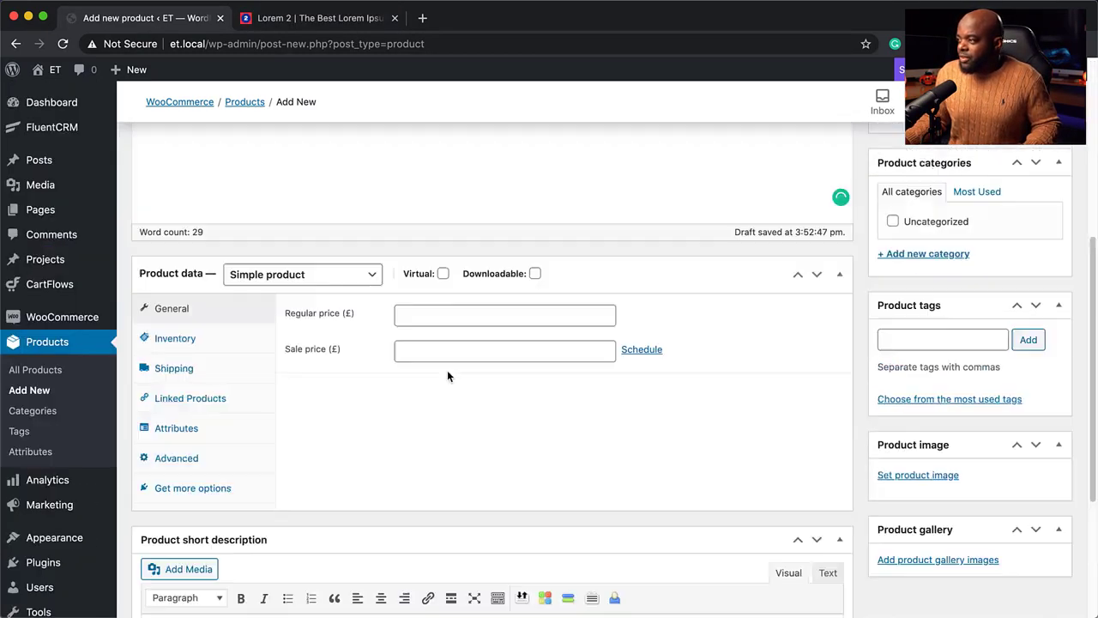
{"action": "left_click", "coordinate": [525, 412]}
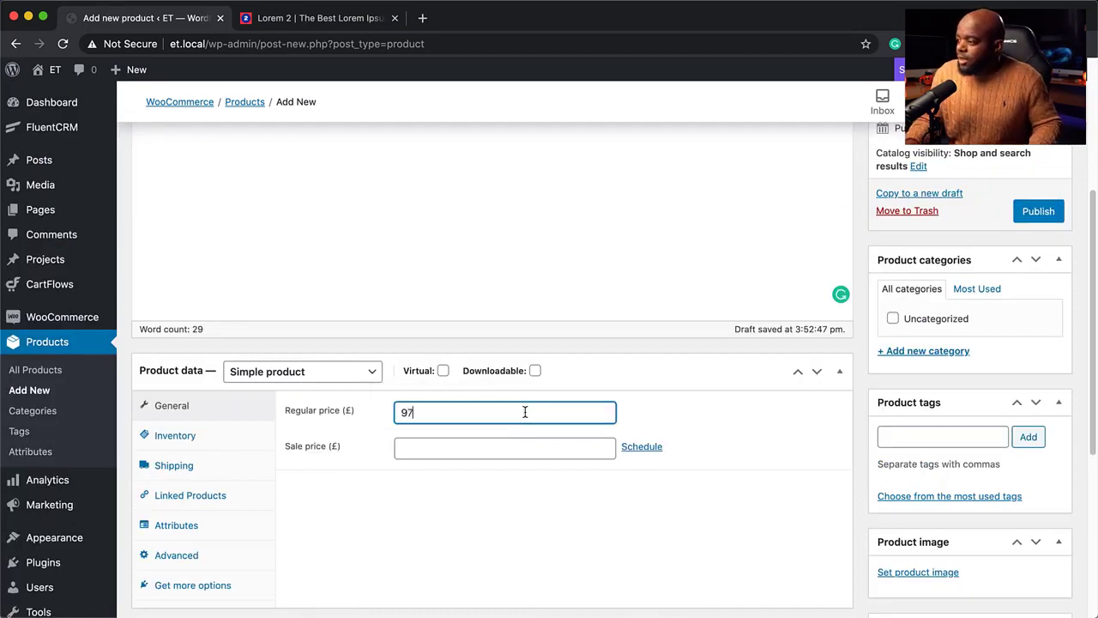
{"action": "scroll", "coordinate": [525, 412], "scroll_direction": "down", "scroll_amount": 3}
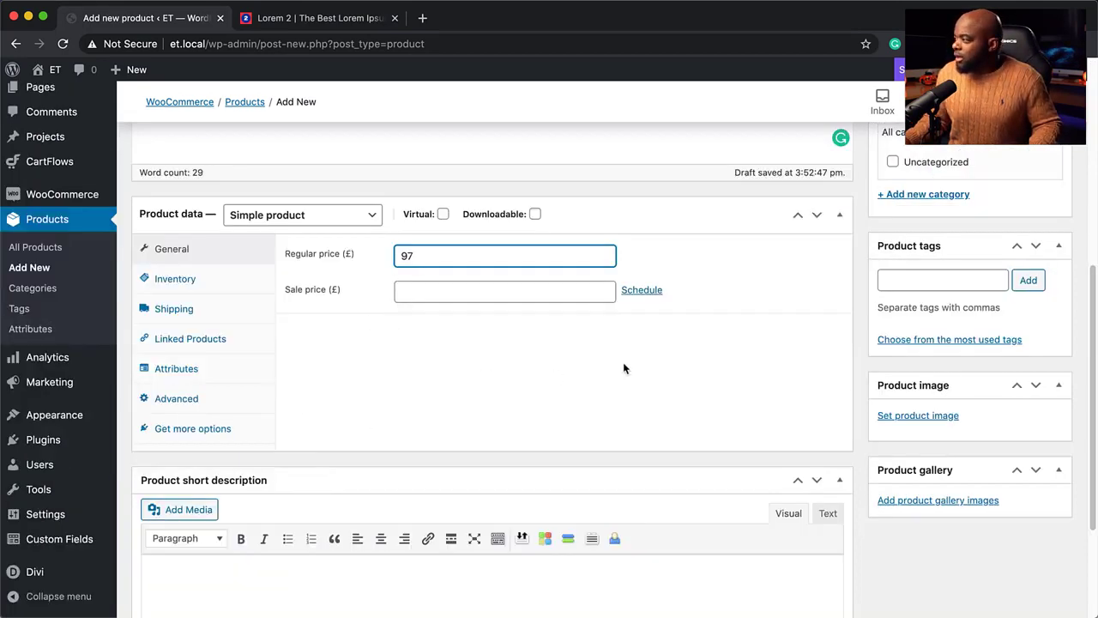
{"action": "scroll", "coordinate": [624, 368], "scroll_direction": "down", "scroll_amount": 2}
Set the brown leather backpack photo as Product A's image
{"action": "left_click", "coordinate": [914, 317]}
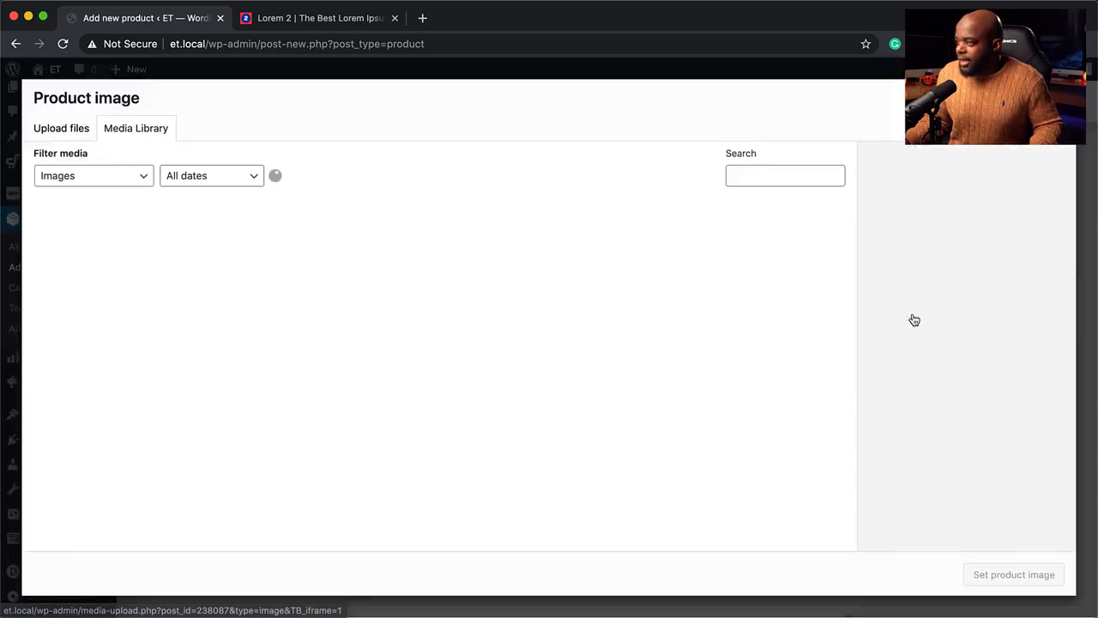
{"action": "scroll", "coordinate": [387, 368], "scroll_direction": "down", "scroll_amount": 3}
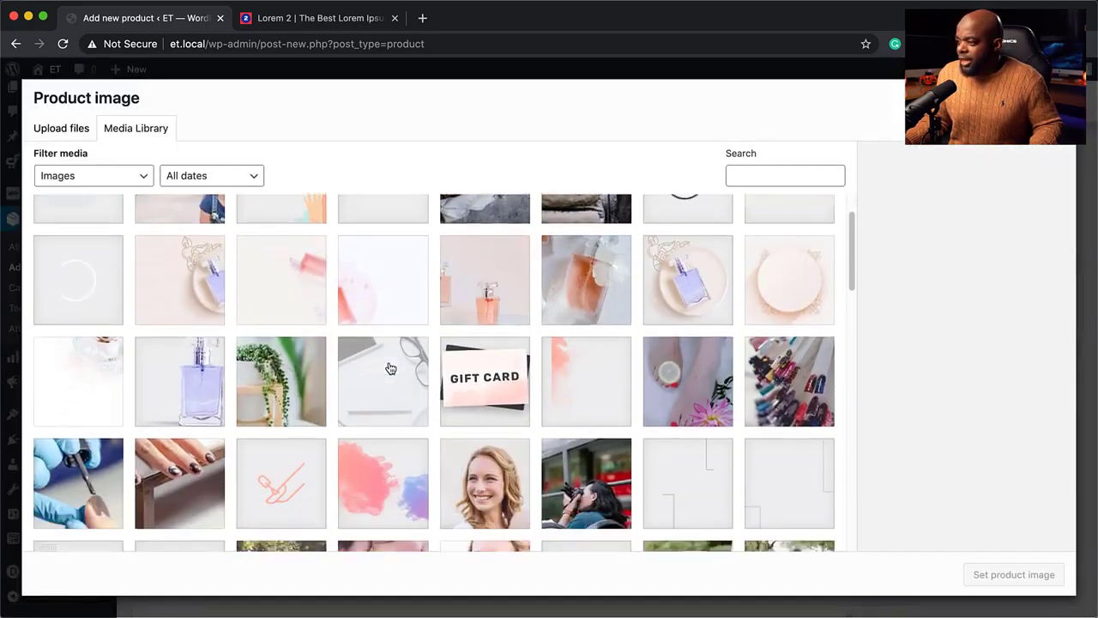
{"action": "scroll", "coordinate": [390, 368], "scroll_direction": "down", "scroll_amount": 10}
{"action": "scroll", "coordinate": [391, 367], "scroll_direction": "down", "scroll_amount": 12}
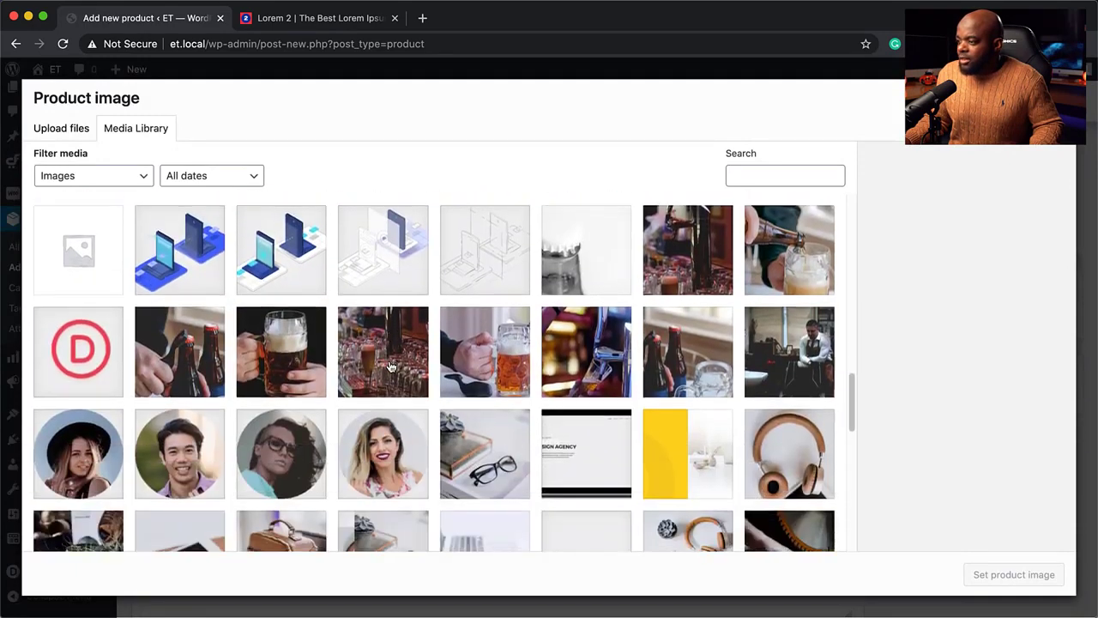
{"action": "scroll", "coordinate": [390, 368], "scroll_direction": "down", "scroll_amount": 4}
{"action": "left_click", "coordinate": [287, 308]}
{"action": "left_click", "coordinate": [1009, 581]}
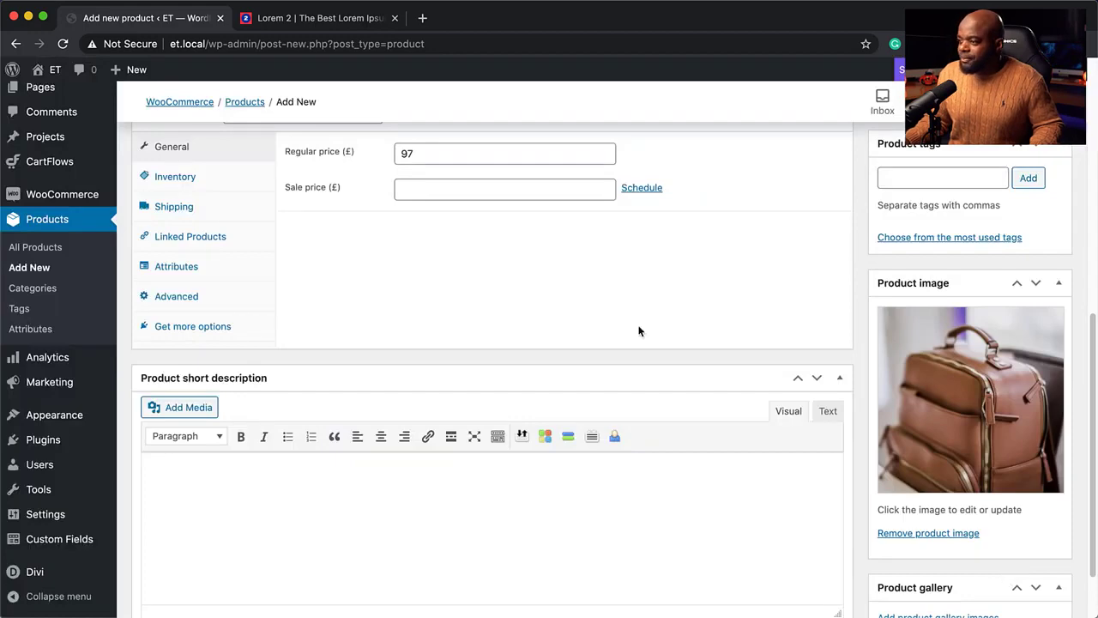
Add a placeholder short description, publish Product A and start a new product
{"action": "scroll", "coordinate": [638, 331], "scroll_direction": "up", "scroll_amount": 4}
{"action": "scroll", "coordinate": [639, 328], "scroll_direction": "down", "scroll_amount": 5}
{"action": "left_click", "coordinate": [261, 395]}
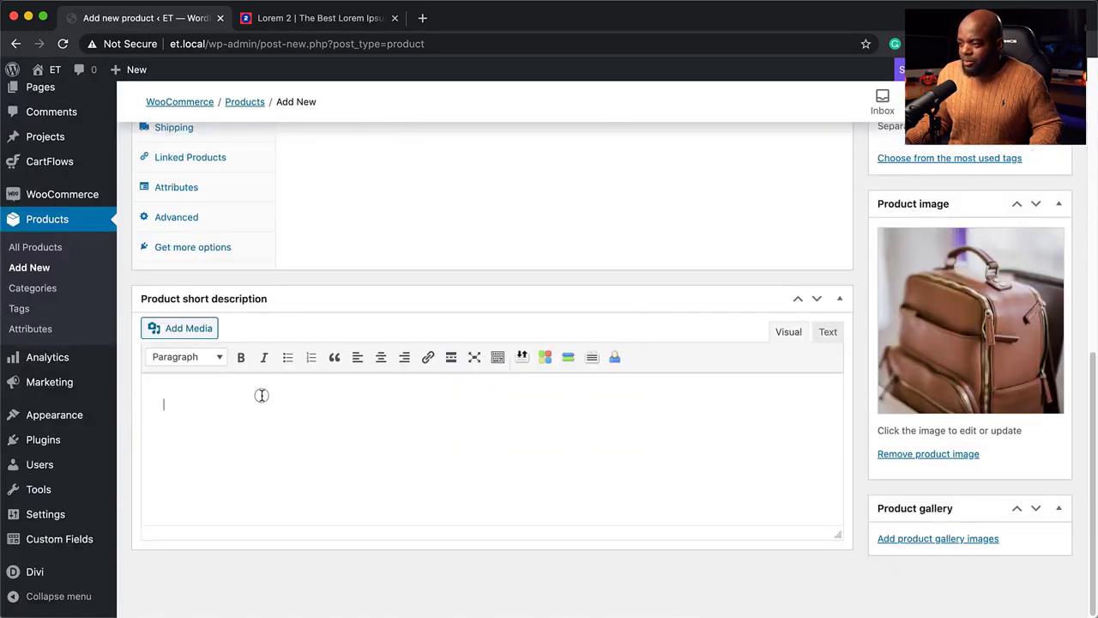
{"action": "key", "text": "super+v"}
{"action": "scroll", "coordinate": [792, 367], "scroll_direction": "up", "scroll_amount": 5}
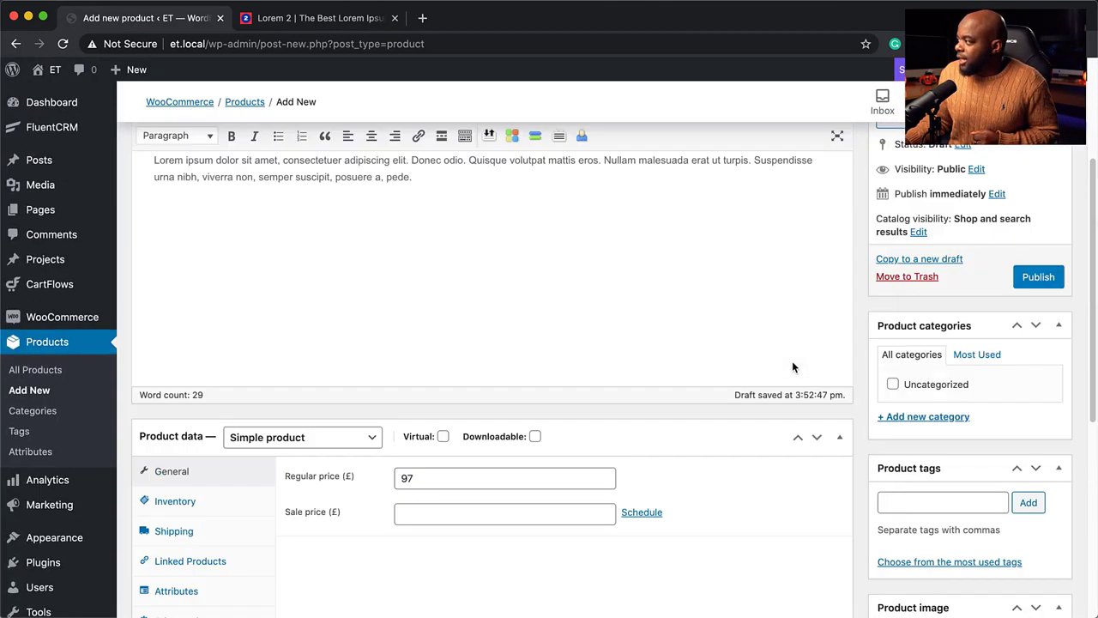
{"action": "scroll", "coordinate": [792, 368], "scroll_direction": "up", "scroll_amount": 2}
{"action": "left_click", "coordinate": [1034, 425]}
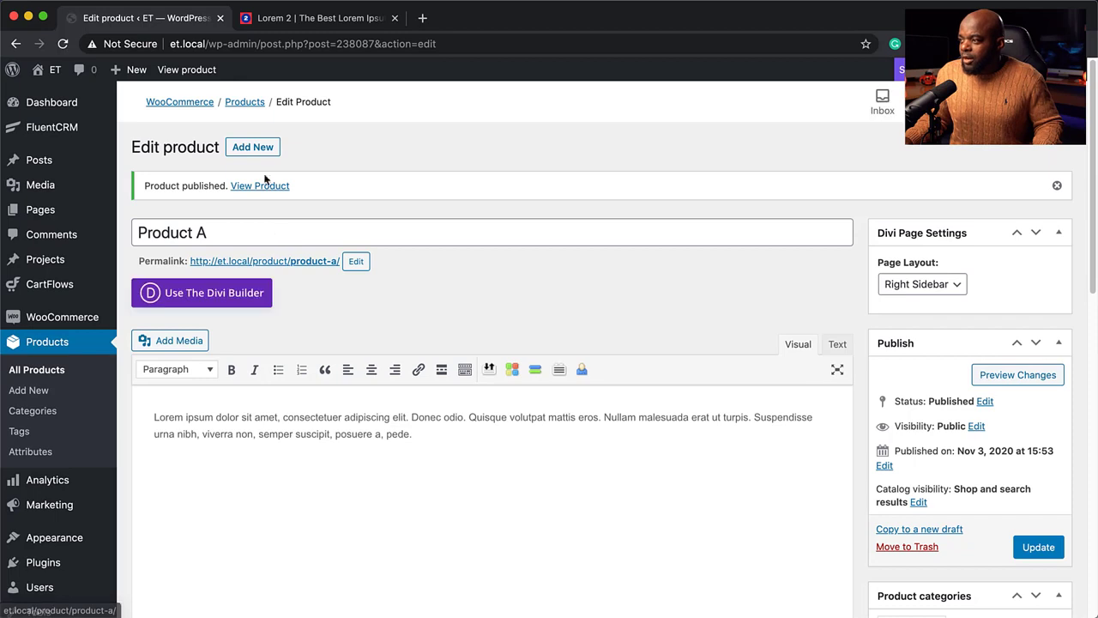
{"action": "left_click", "coordinate": [256, 151]}
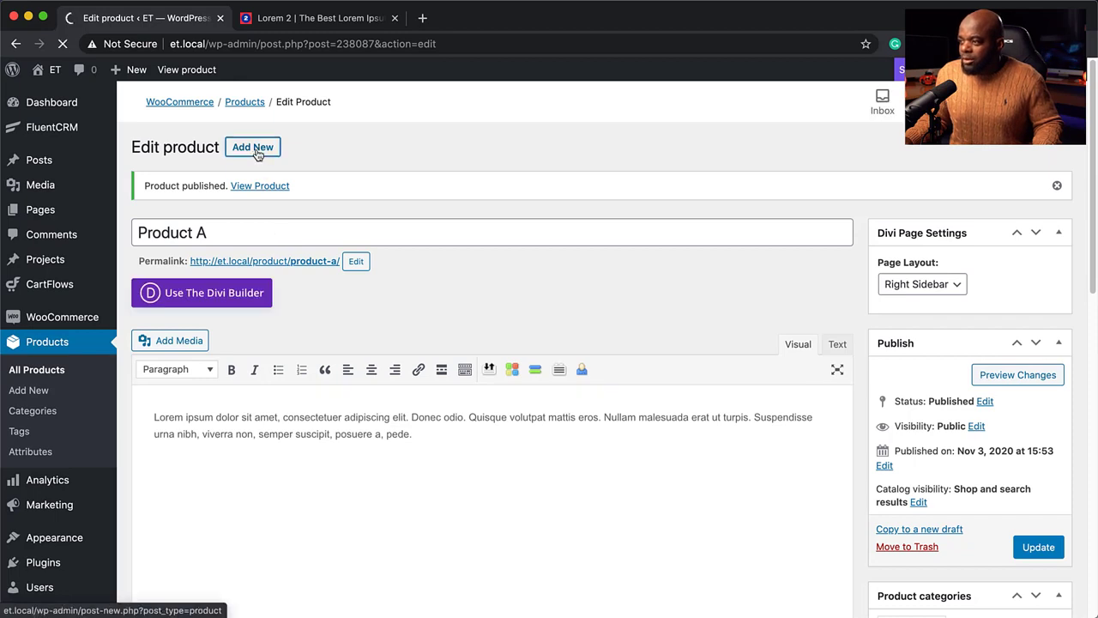
Title the product 'Product B', add placeholder descriptions and a regular price of 299
{"action": "type", "text": "Product B"}
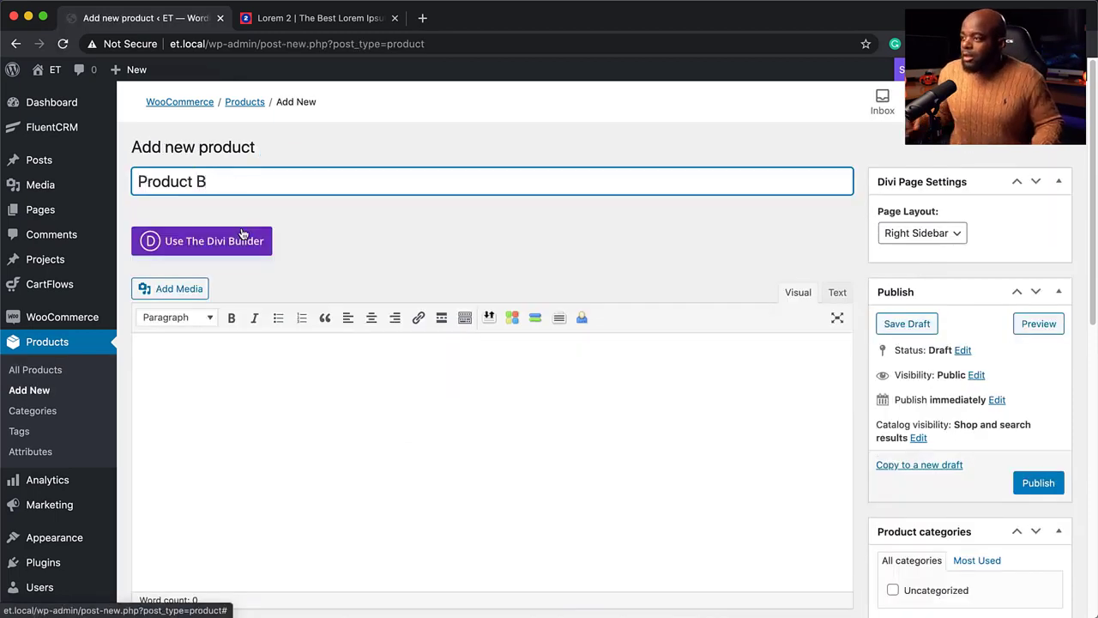
{"action": "left_click", "coordinate": [248, 370]}
{"action": "type", "text": "Lorem ipsum dolor sit amet, consectetuer adipiscing elit. Donec odio. Quisque volutpat mattis eros. Nullam malesuada erat ut turpis. Suspendisse urna nibh, viverra non, semper suscipit, posuere a, pede."}
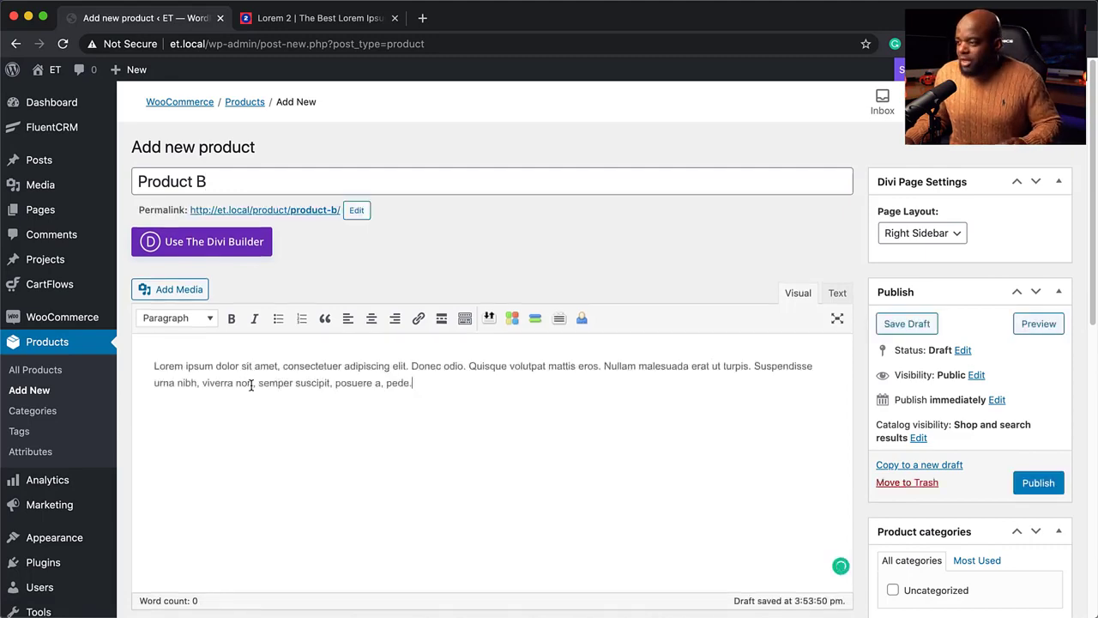
{"action": "scroll", "coordinate": [251, 385], "scroll_direction": "down", "scroll_amount": 5}
{"action": "left_click", "coordinate": [411, 278]}
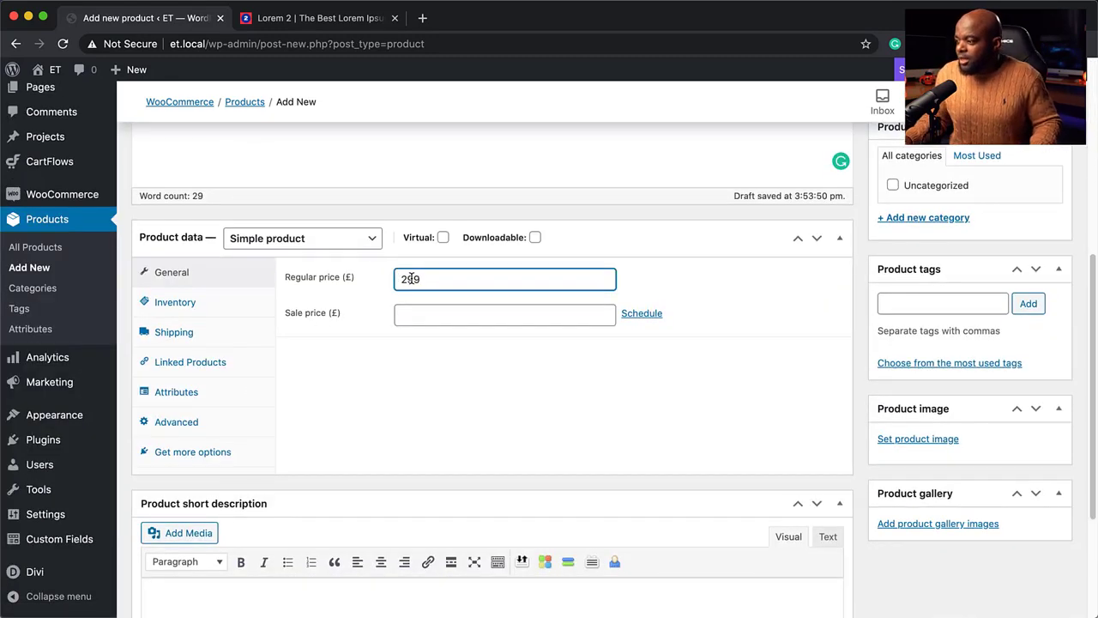
{"action": "type", "text": "299"}
{"action": "scroll", "coordinate": [385, 353], "scroll_direction": "down", "scroll_amount": 3}
{"action": "left_click", "coordinate": [250, 448]}
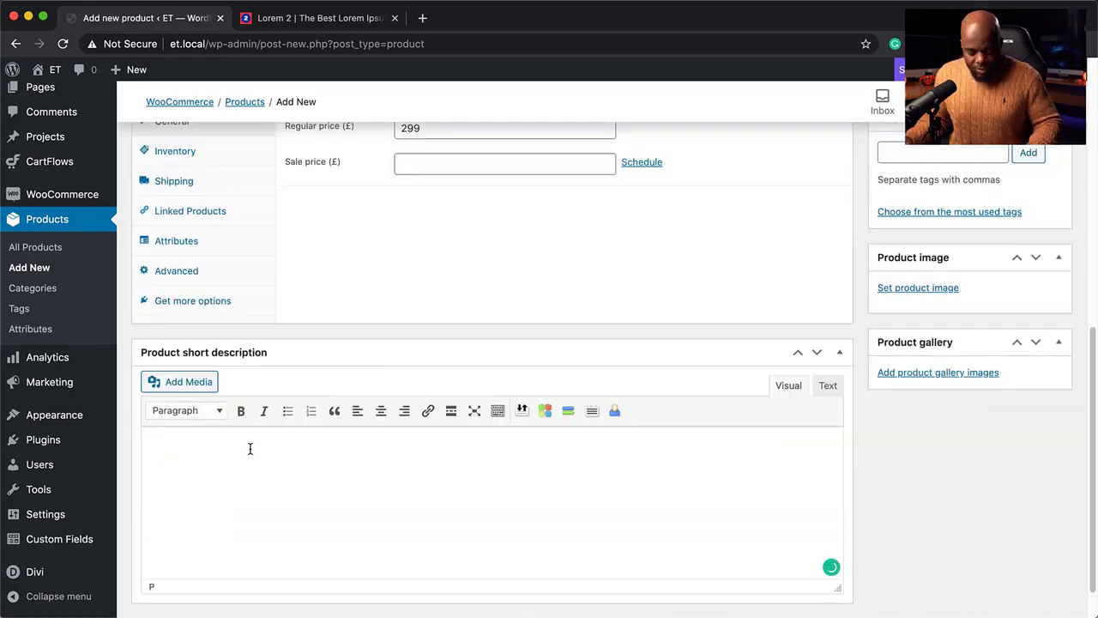
{"action": "type", "text": "Lorem ipsum dolor sit amet, consectetuer adipiscing elit. Donec odio. Quisque volutpat mattis eros. Nullam malesuada erat ut turpis. Suspendisse urna nibh, viverra non, semper suscipit, posuere a, pede."}
{"action": "scroll", "coordinate": [900, 363], "scroll_direction": "up", "scroll_amount": 5}
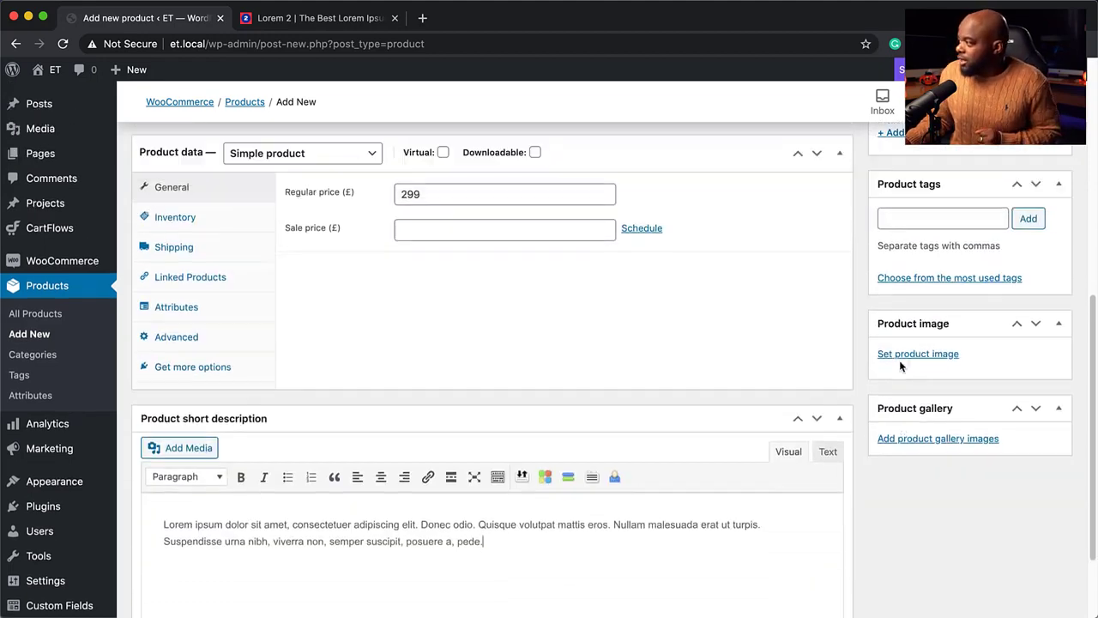
Set the handyman photo as Product B's image and publish it
{"action": "left_click", "coordinate": [918, 500]}
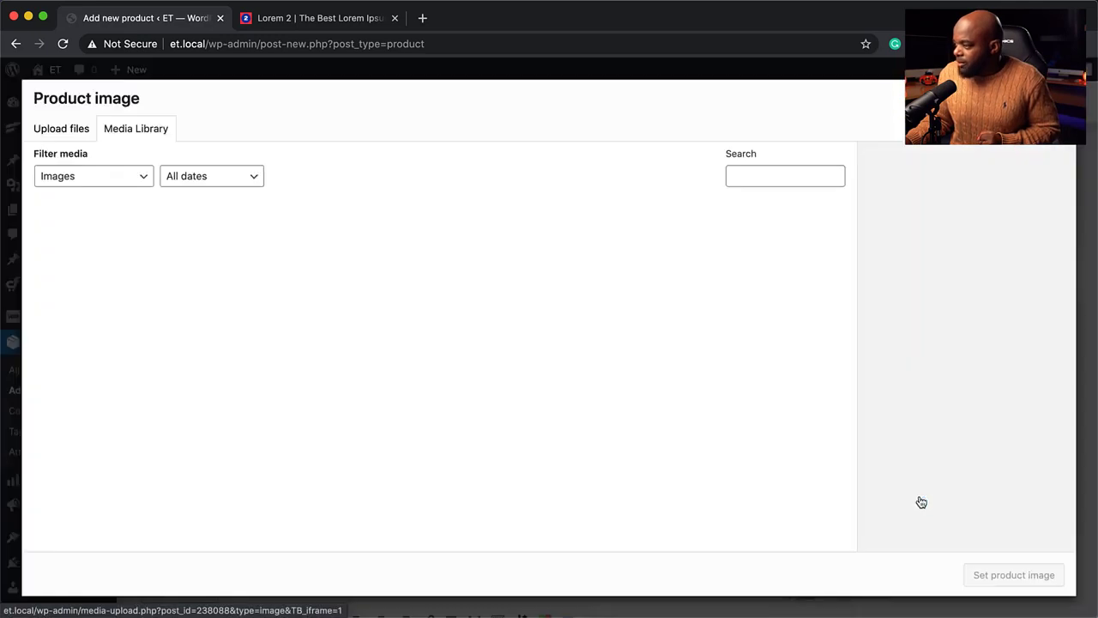
{"action": "scroll", "coordinate": [391, 372], "scroll_direction": "down", "scroll_amount": 15}
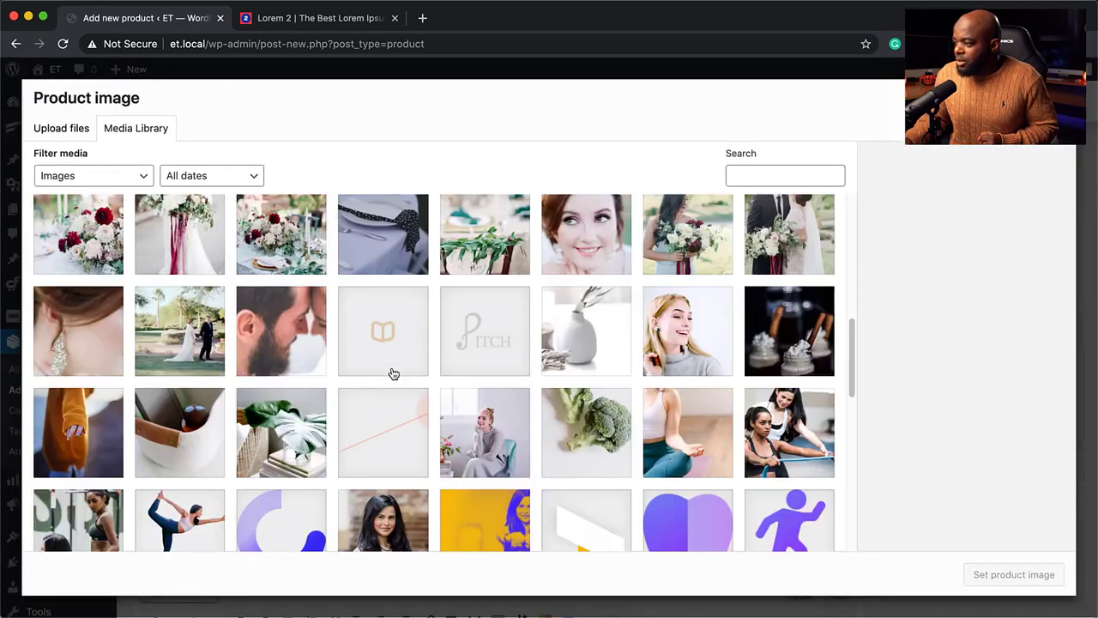
{"action": "scroll", "coordinate": [392, 372], "scroll_direction": "down", "scroll_amount": 2}
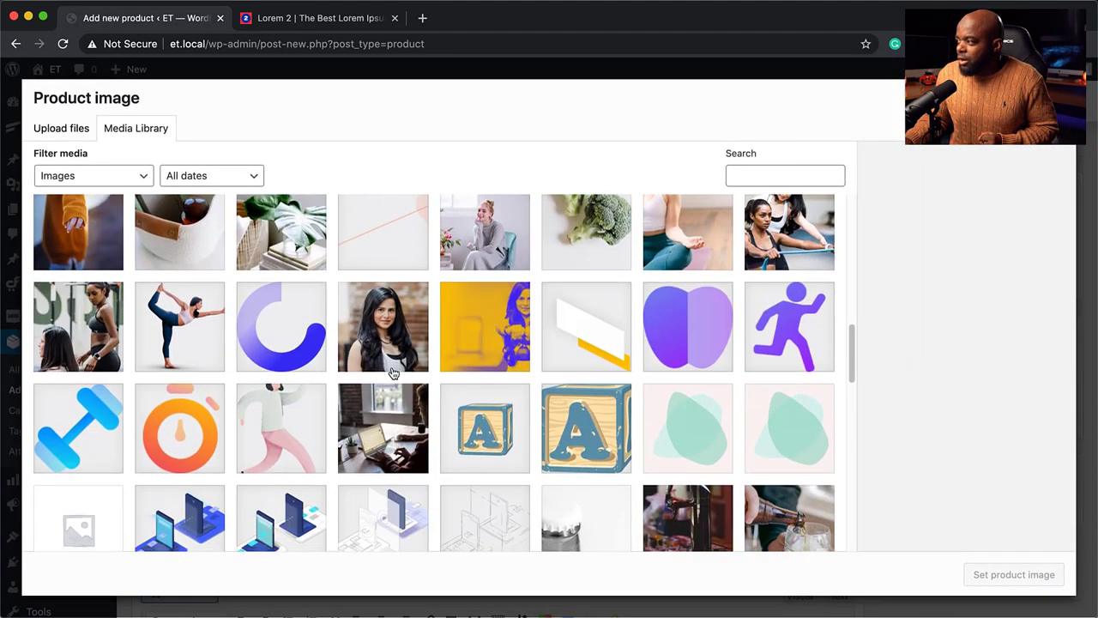
{"action": "scroll", "coordinate": [392, 372], "scroll_direction": "down", "scroll_amount": 4}
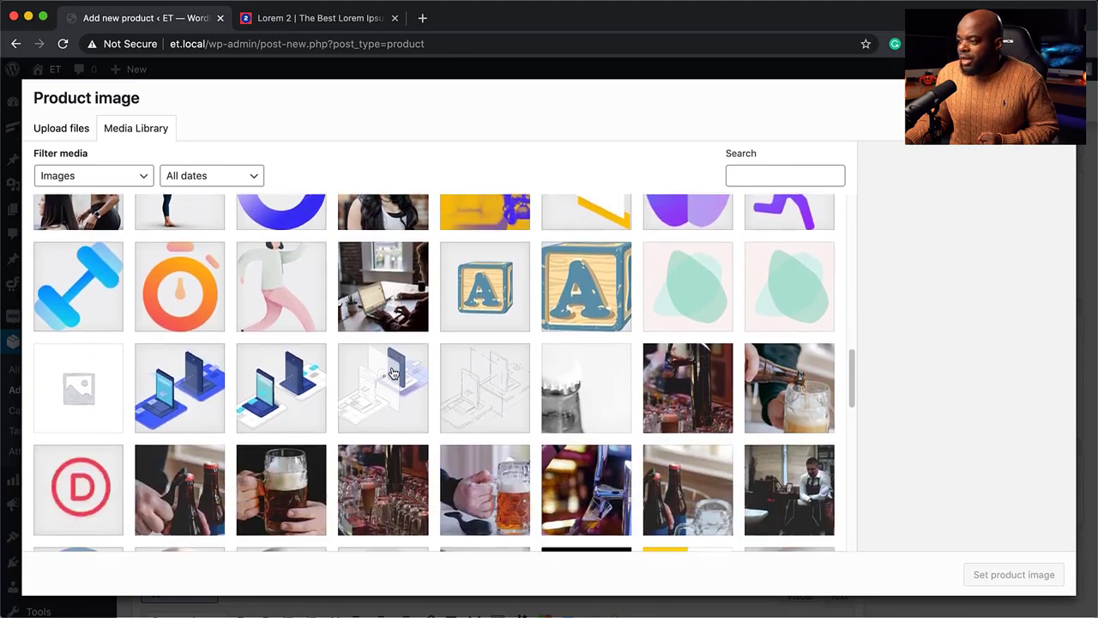
{"action": "scroll", "coordinate": [392, 372], "scroll_direction": "down", "scroll_amount": 6}
{"action": "left_click", "coordinate": [383, 320]}
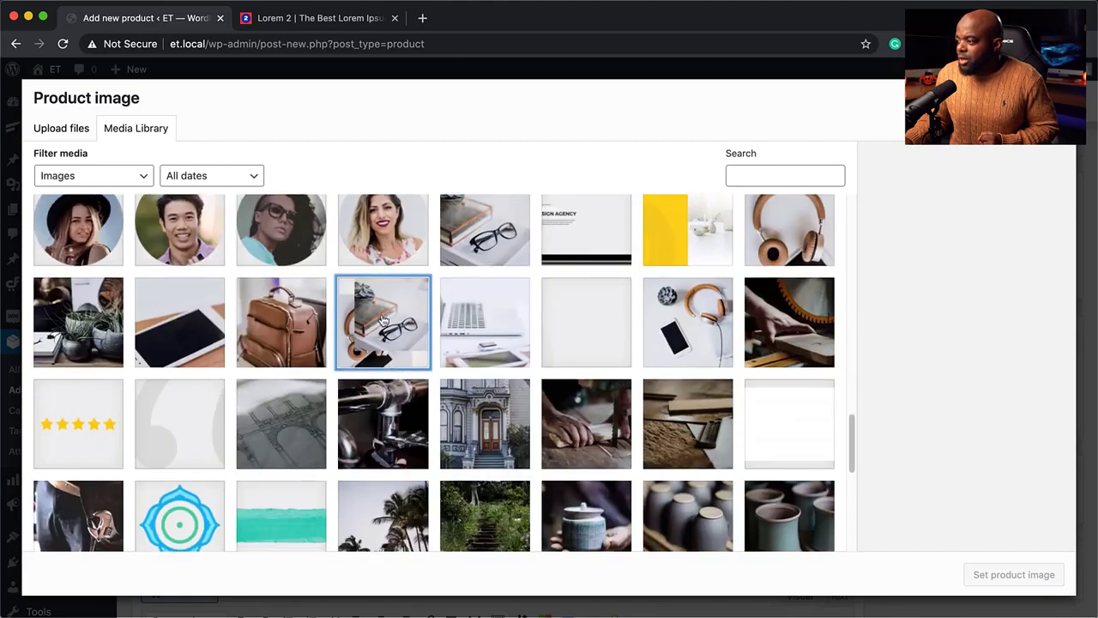
{"action": "left_click", "coordinate": [772, 310]}
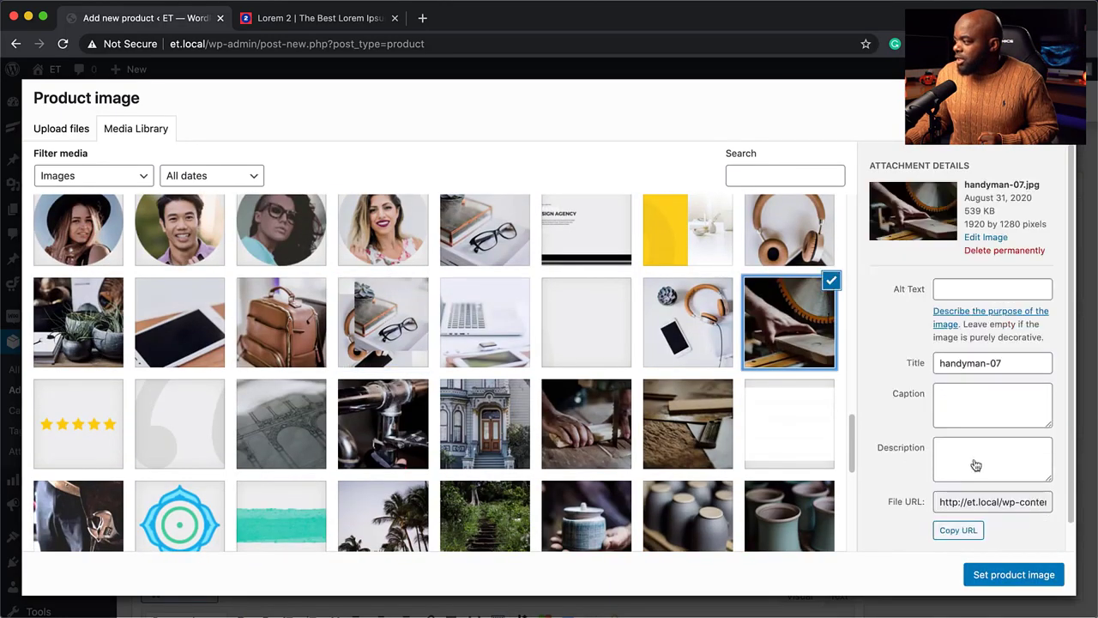
{"action": "left_click", "coordinate": [1022, 575]}
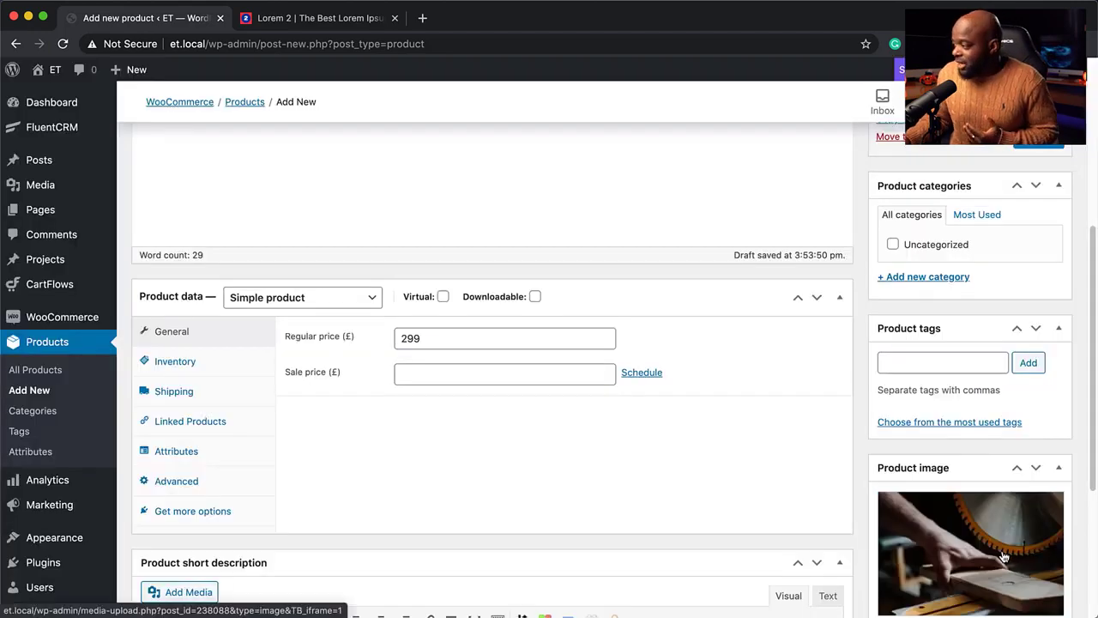
{"action": "left_click", "coordinate": [1038, 139]}
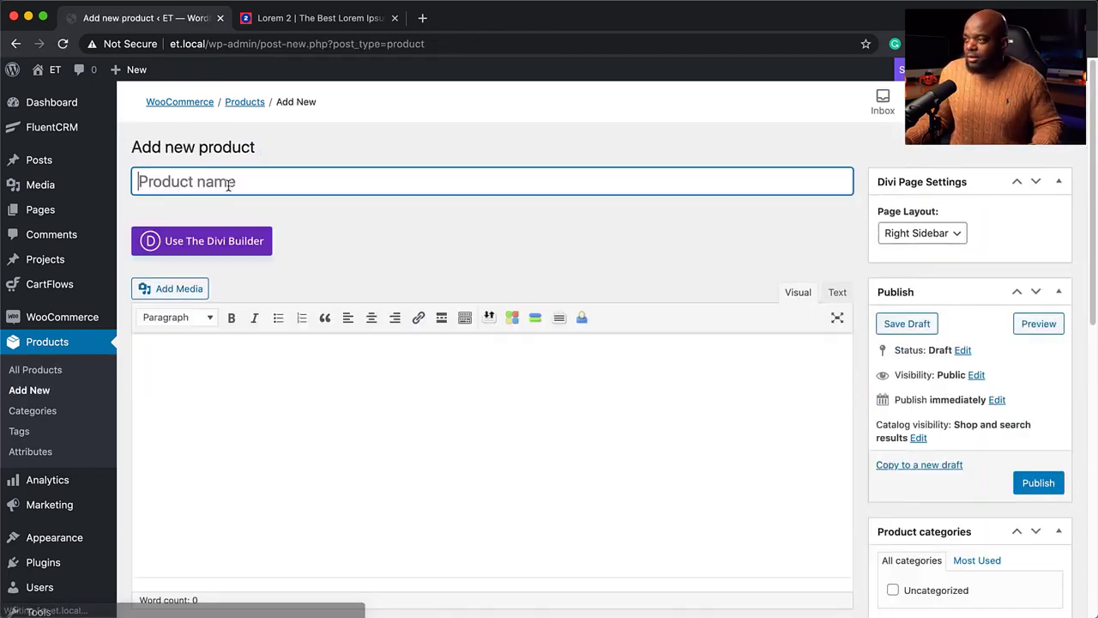
Title the product 'Product C', add placeholder descriptions and a regular price of 399
{"action": "type", "text": "Product C"}
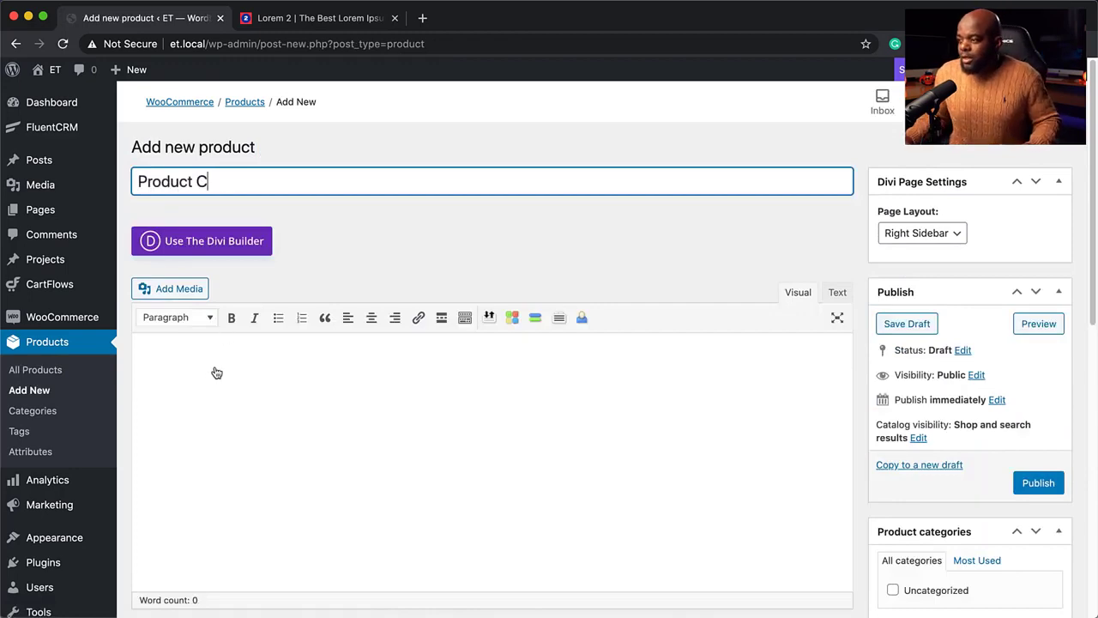
{"action": "left_click", "coordinate": [216, 373]}
{"action": "type", "text": "Lorem ipsum dolor sit amet, consectetuer adipiscing elit. Donec odio. Quisque volutpat mattis eros. Nullam malesuada erat ut turpis. Suspendisse urna nibh, viverra non, semper suscipit, posuere a, pede."}
{"action": "scroll", "coordinate": [226, 420], "scroll_direction": "down", "scroll_amount": 2}
{"action": "scroll", "coordinate": [227, 420], "scroll_direction": "down", "scroll_amount": 5}
{"action": "left_click", "coordinate": [424, 186]}
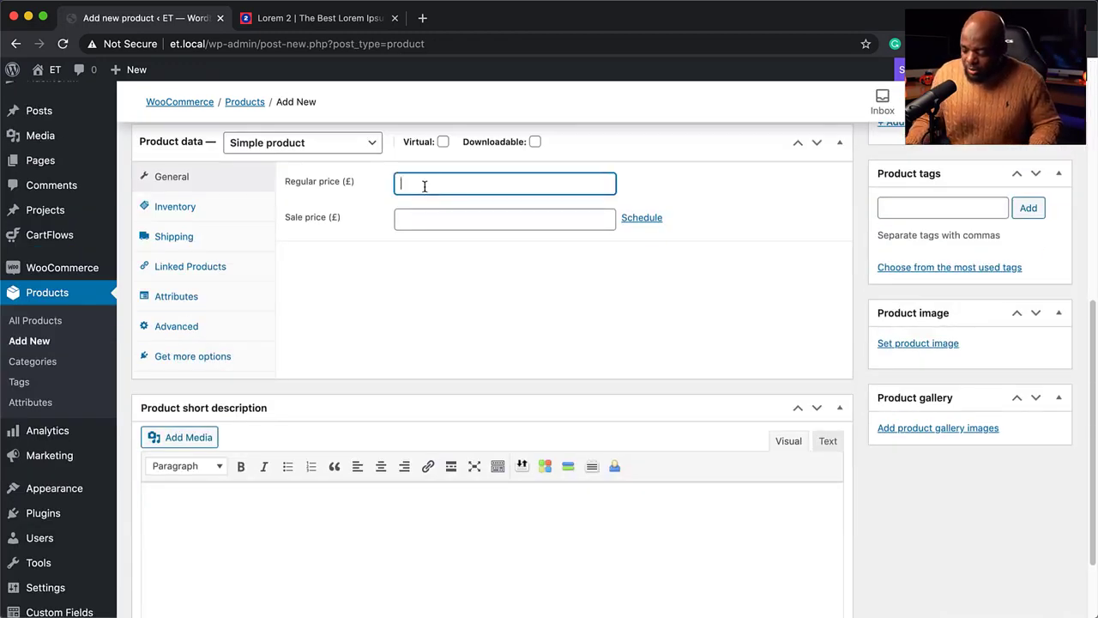
{"action": "type", "text": "399"}
{"action": "scroll", "coordinate": [412, 309], "scroll_direction": "down", "scroll_amount": 3}
{"action": "left_click", "coordinate": [261, 404]}
{"action": "type", "text": "Lorem ipsum dolor sit amet, consectetuer adipiscing elit. Donec odio. Quisque volutpat mattis eros. Nullam malesuada erat ut turpis. Suspendisse urna nibh, viverra non, semper suscipit, posuere a, pede."}
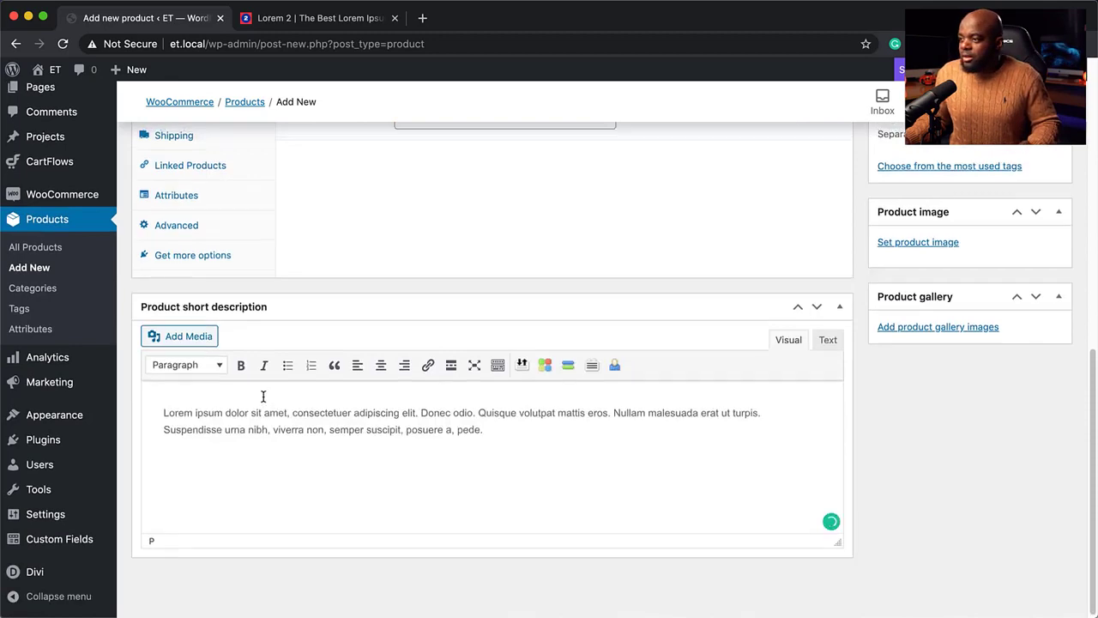
{"action": "scroll", "coordinate": [263, 396], "scroll_direction": "up", "scroll_amount": 3}
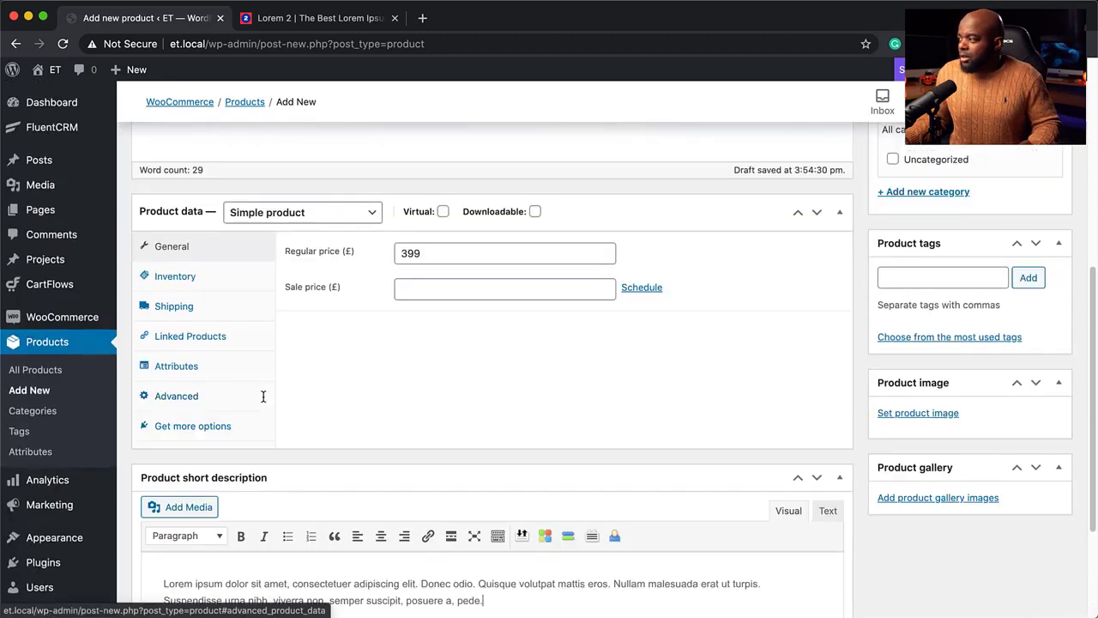
Set the wedding bouquet photo as Product C's image and publish it
{"action": "left_click", "coordinate": [920, 417]}
{"action": "scroll", "coordinate": [434, 341], "scroll_direction": "down", "scroll_amount": 3}
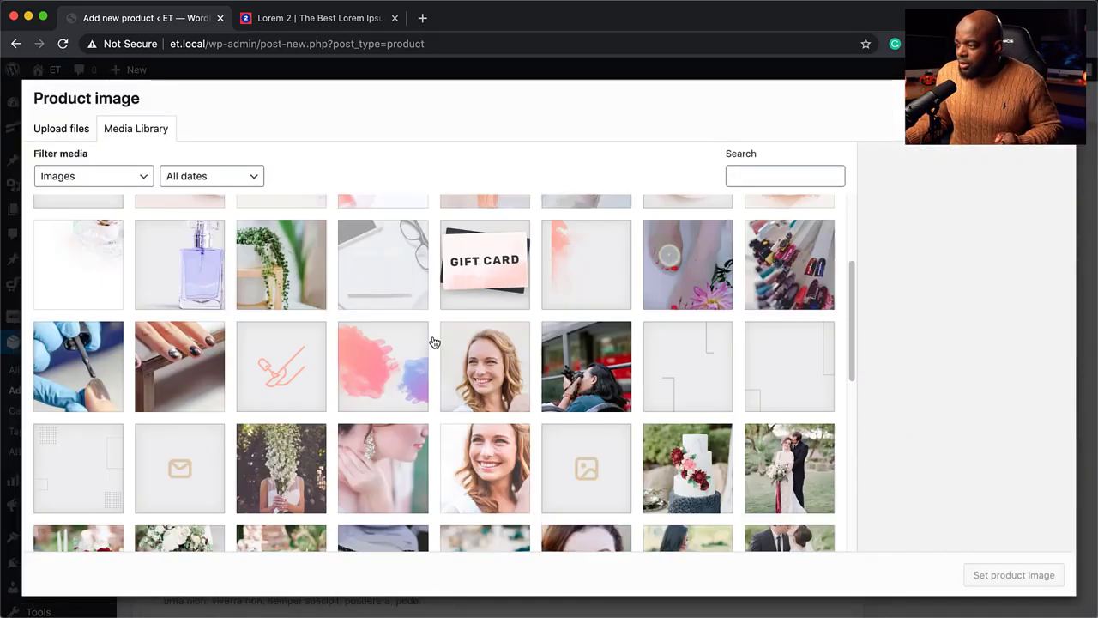
{"action": "scroll", "coordinate": [434, 341], "scroll_direction": "down", "scroll_amount": 10}
{"action": "scroll", "coordinate": [434, 341], "scroll_direction": "up", "scroll_amount": 2}
{"action": "scroll", "coordinate": [434, 342], "scroll_direction": "up", "scroll_amount": 3}
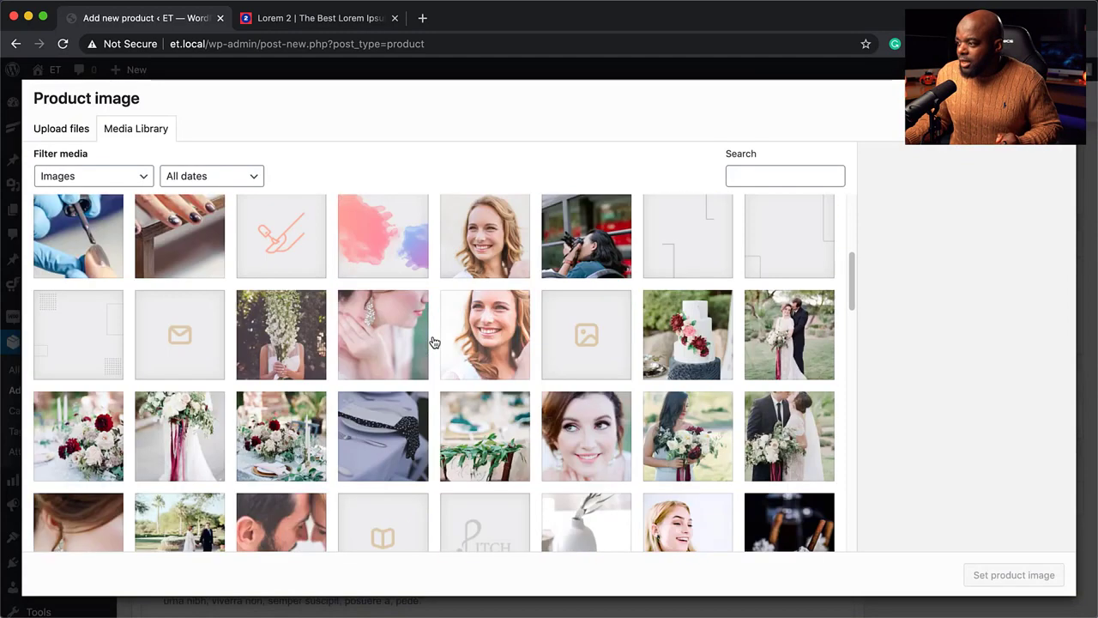
{"action": "left_click", "coordinate": [84, 439]}
{"action": "left_click", "coordinate": [1013, 576]}
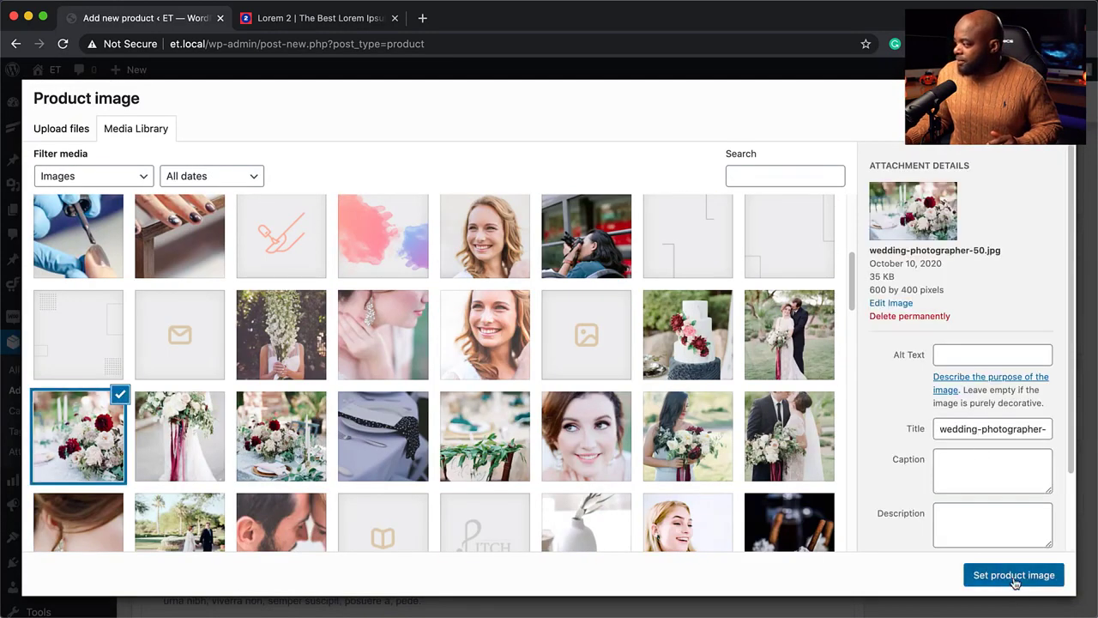
{"action": "scroll", "coordinate": [849, 421], "scroll_direction": "up", "scroll_amount": 5}
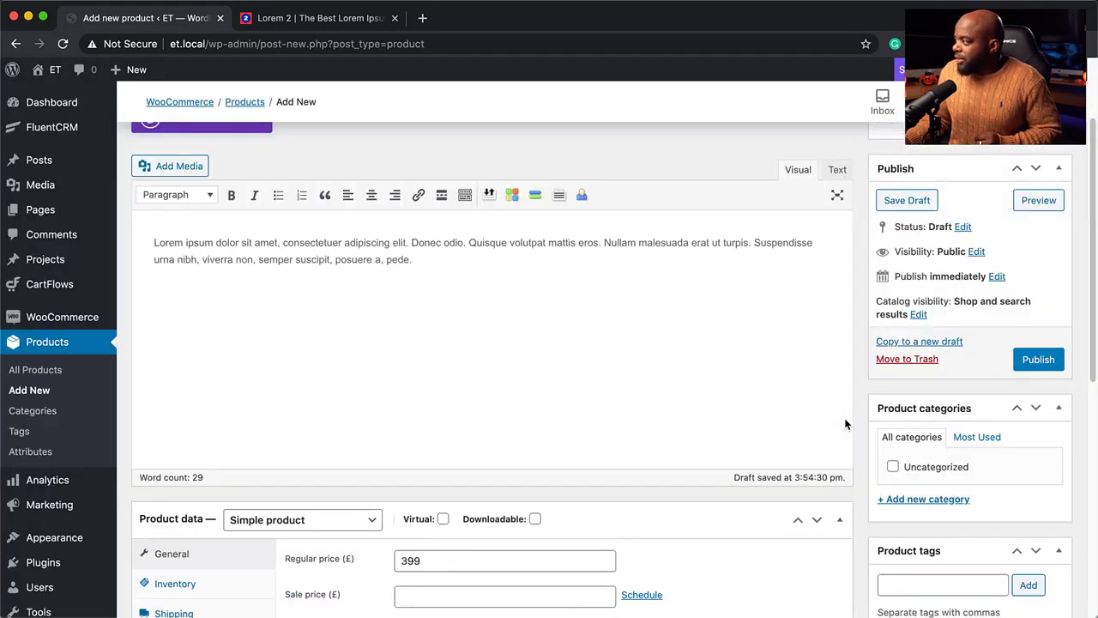
{"action": "left_click", "coordinate": [1049, 364]}
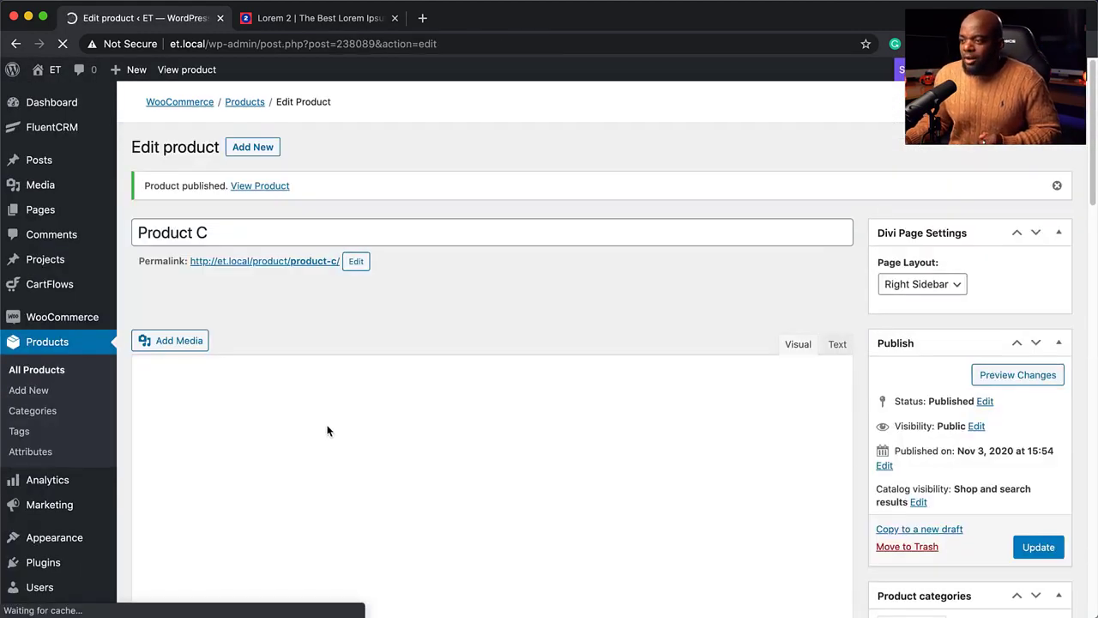
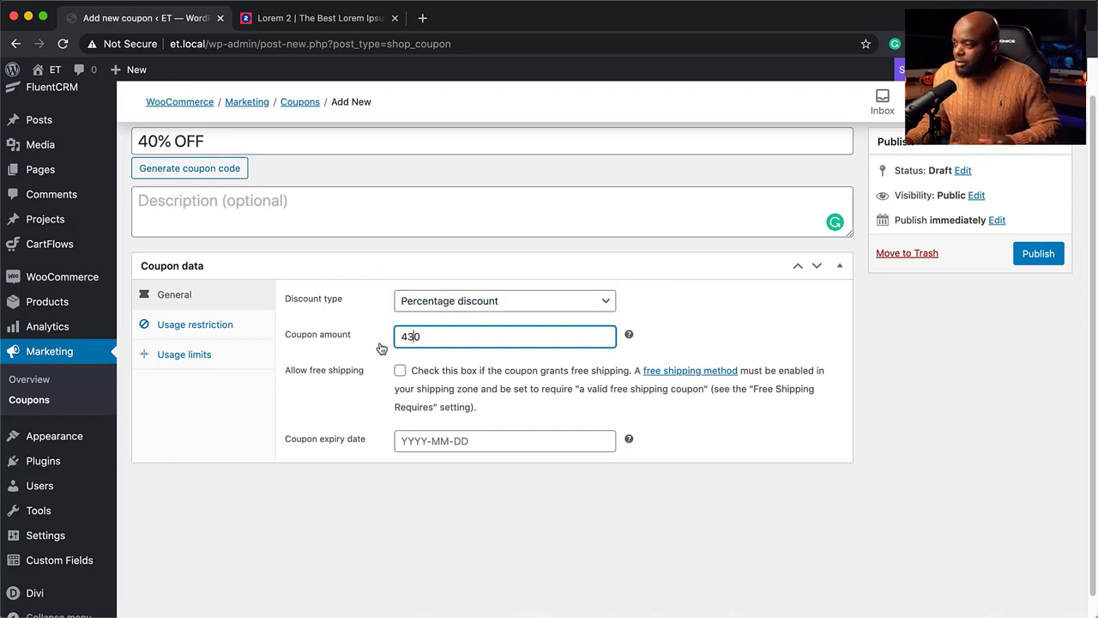
Set the coupon to expire on 30 November 2020 and show its usage restriction settings
{"action": "scroll", "coordinate": [486, 420], "scroll_direction": "down", "scroll_amount": 1}
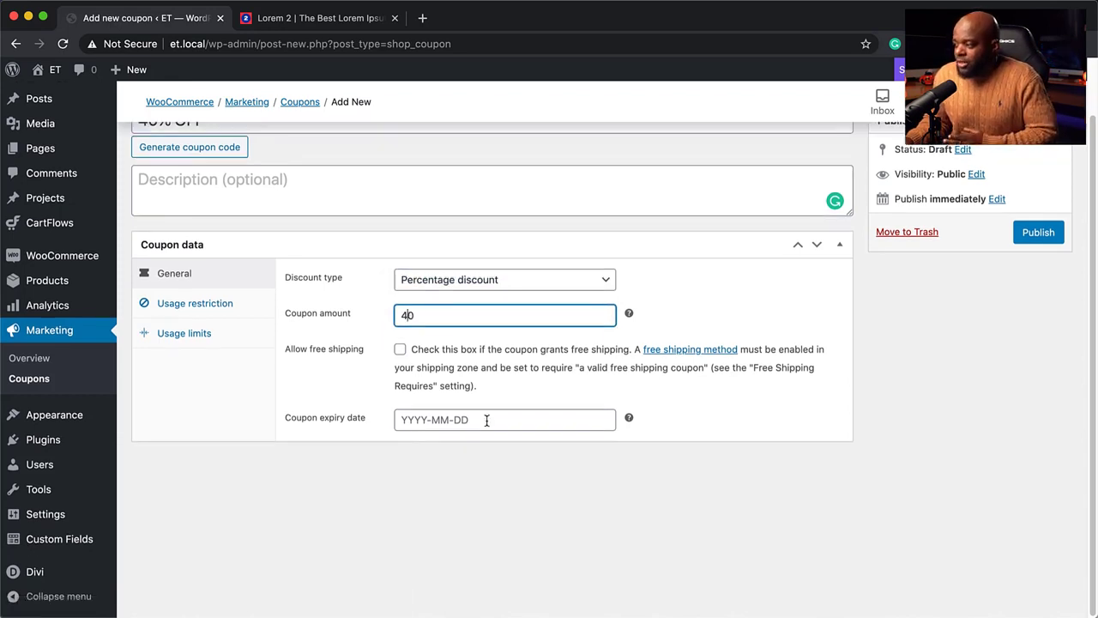
{"action": "left_click", "coordinate": [486, 421]}
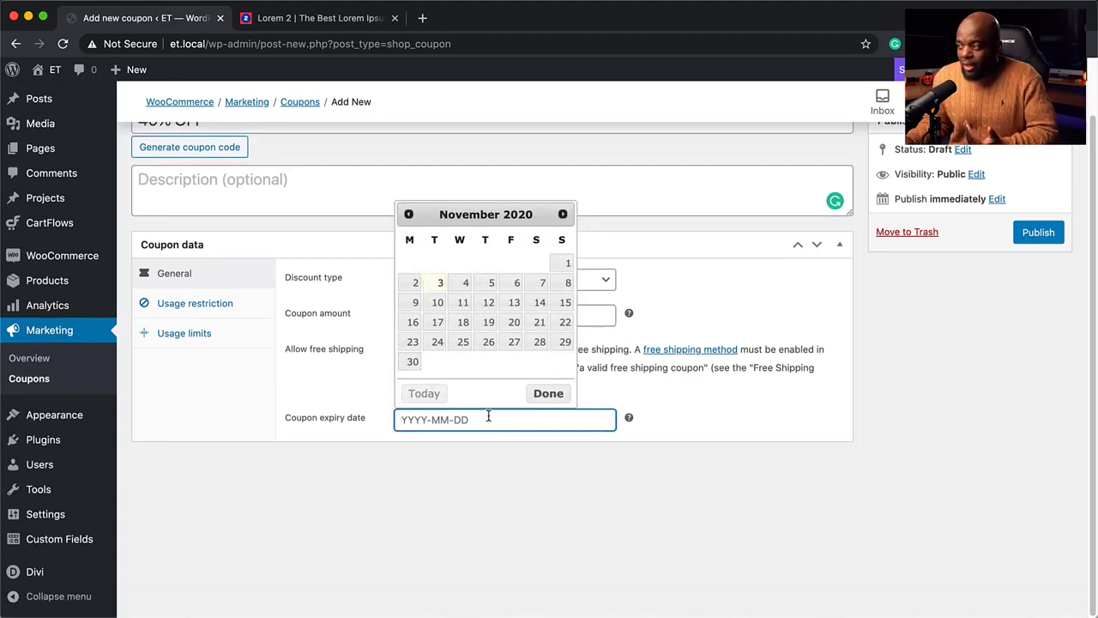
{"action": "left_click", "coordinate": [412, 361]}
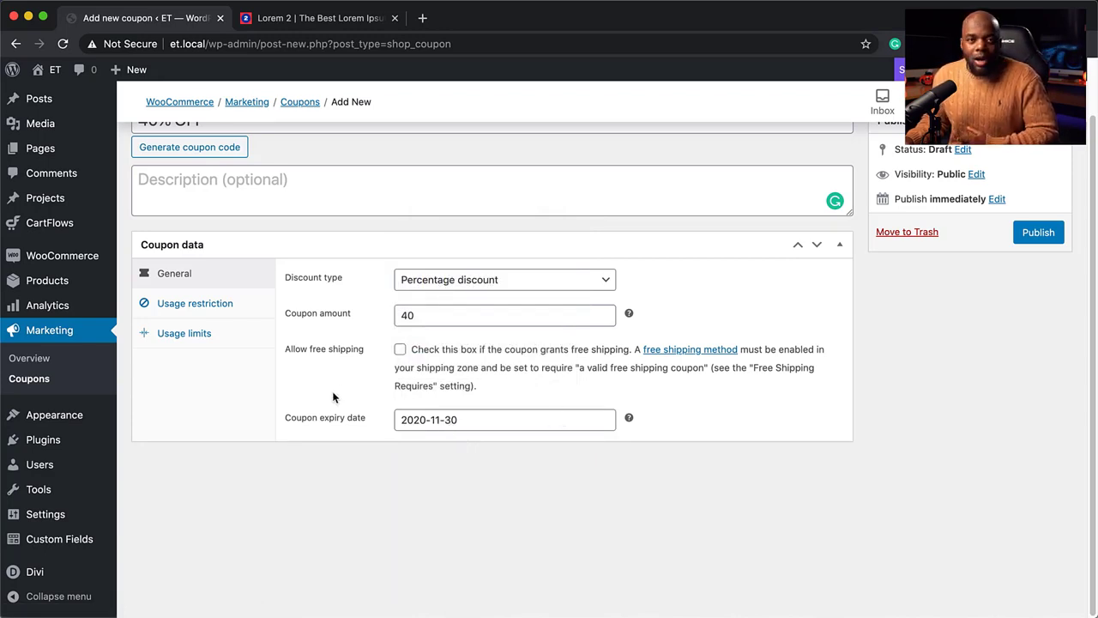
{"action": "left_click", "coordinate": [208, 309]}
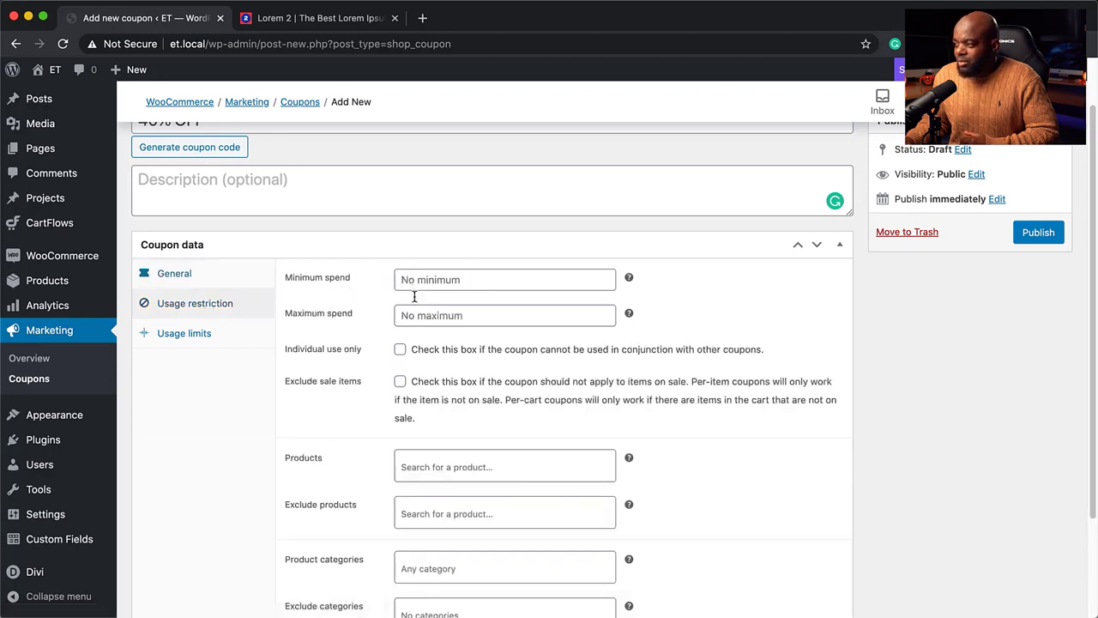
{"action": "scroll", "coordinate": [380, 391], "scroll_direction": "down", "scroll_amount": 3}
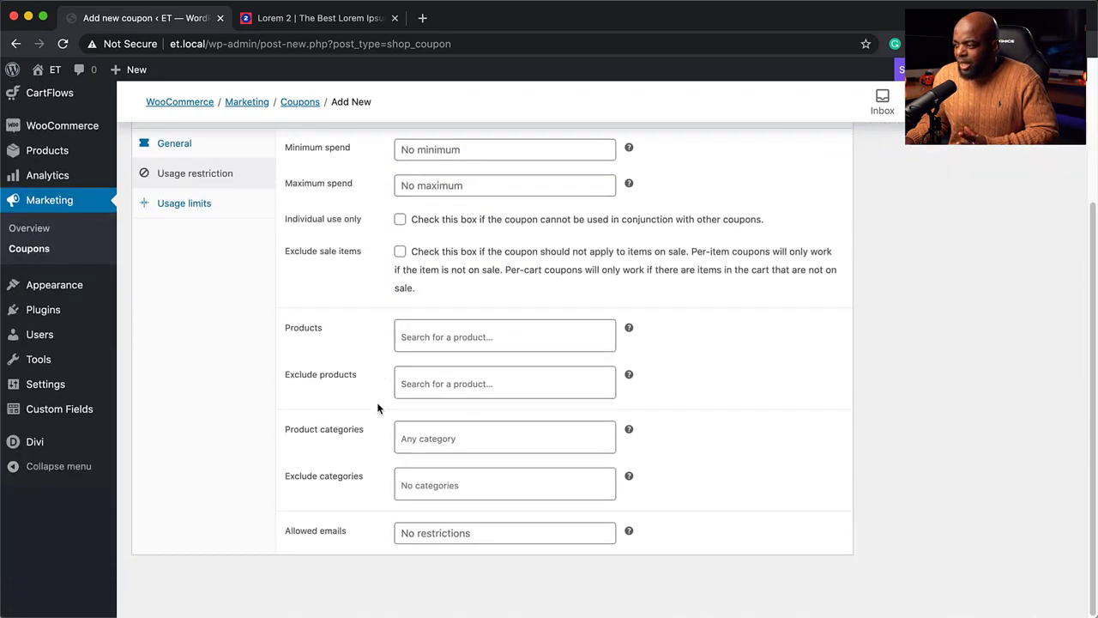
{"action": "left_click", "coordinate": [458, 338]}
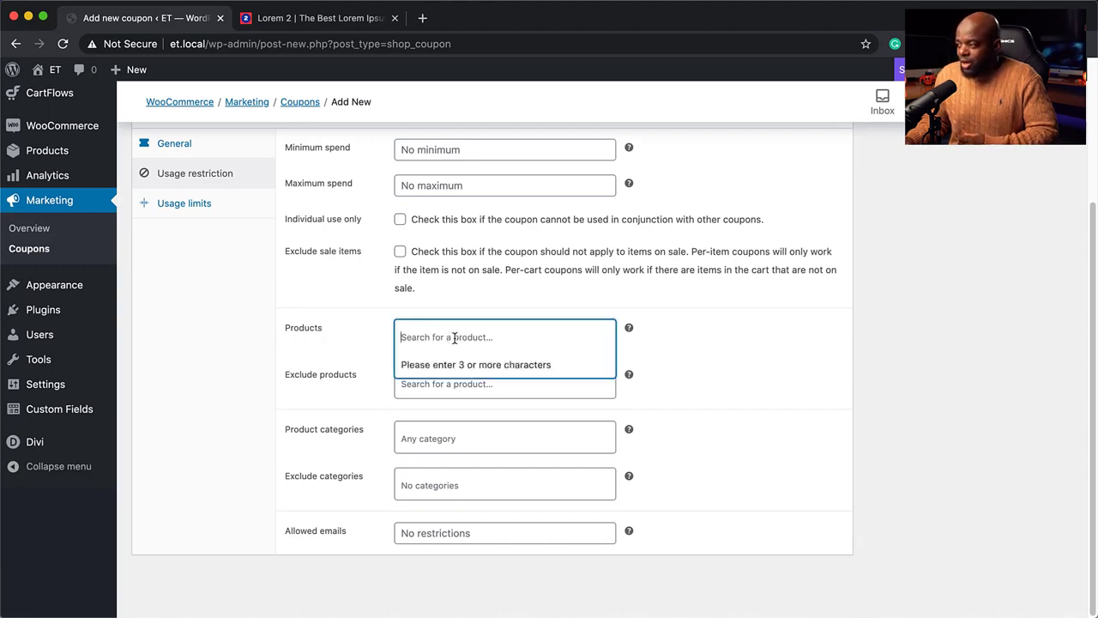
{"action": "type", "text": "product"}
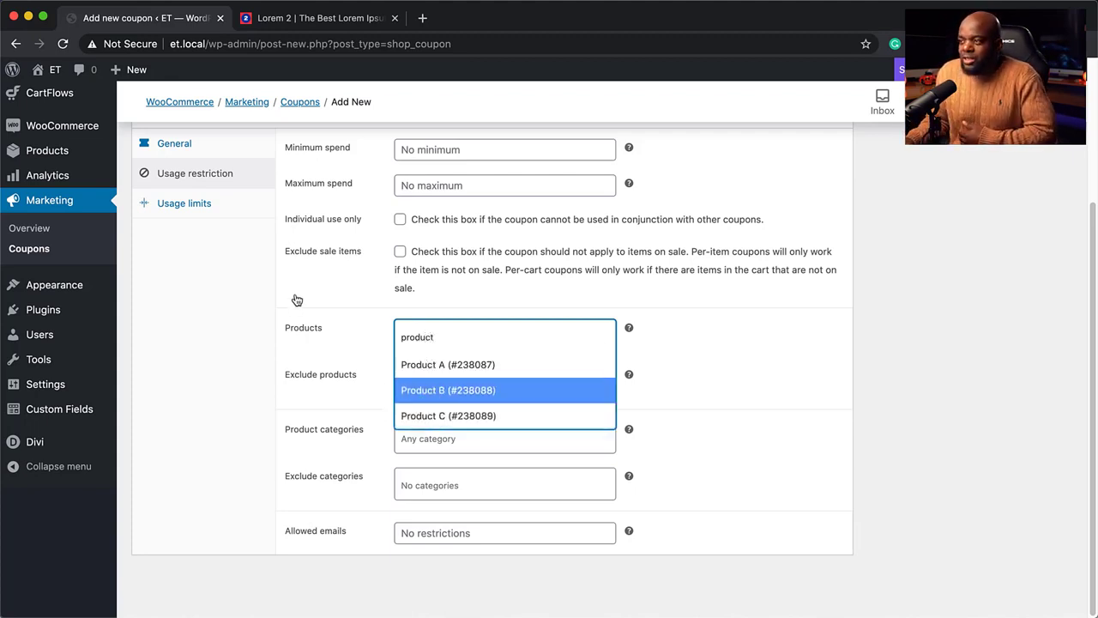
{"action": "scroll", "coordinate": [295, 299], "scroll_direction": "up", "scroll_amount": 1}
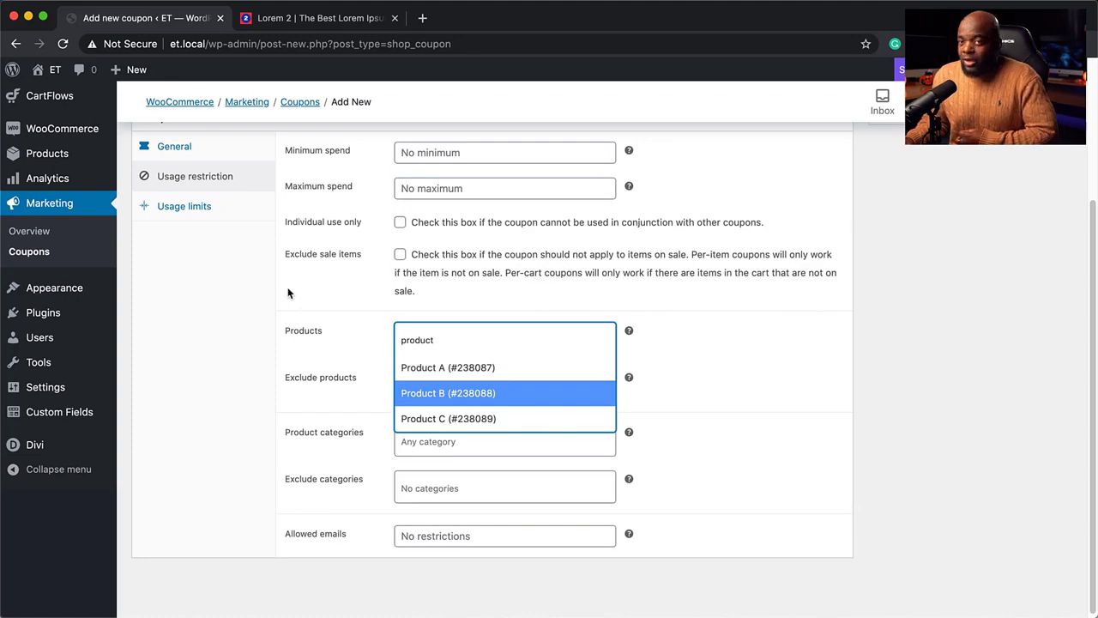
{"action": "left_click", "coordinate": [225, 300]}
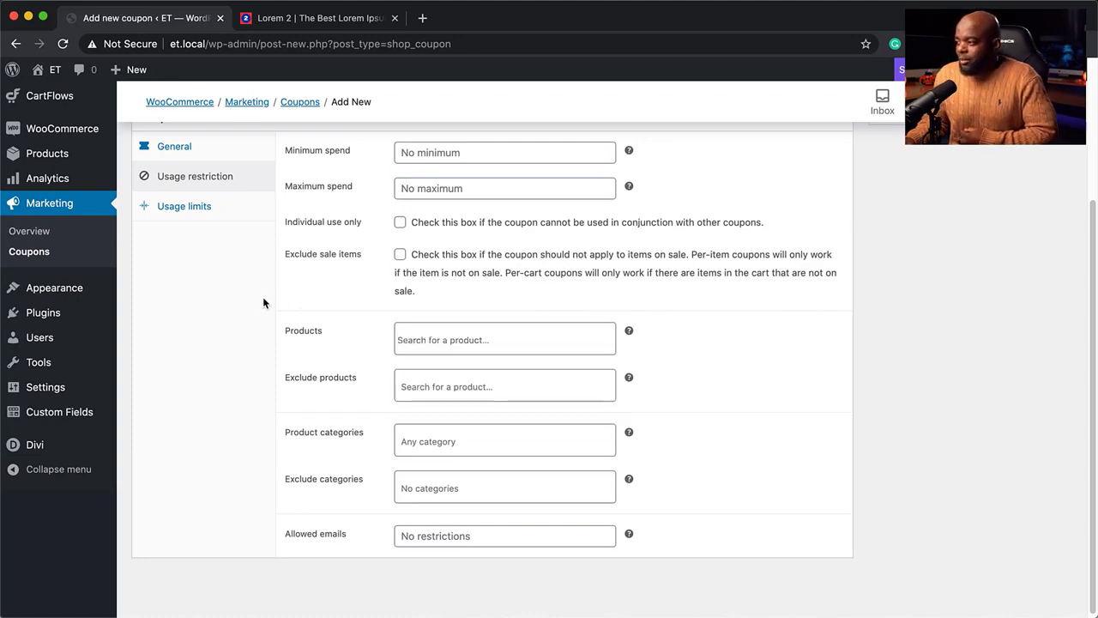
{"action": "scroll", "coordinate": [244, 313], "scroll_direction": "up", "scroll_amount": 5}
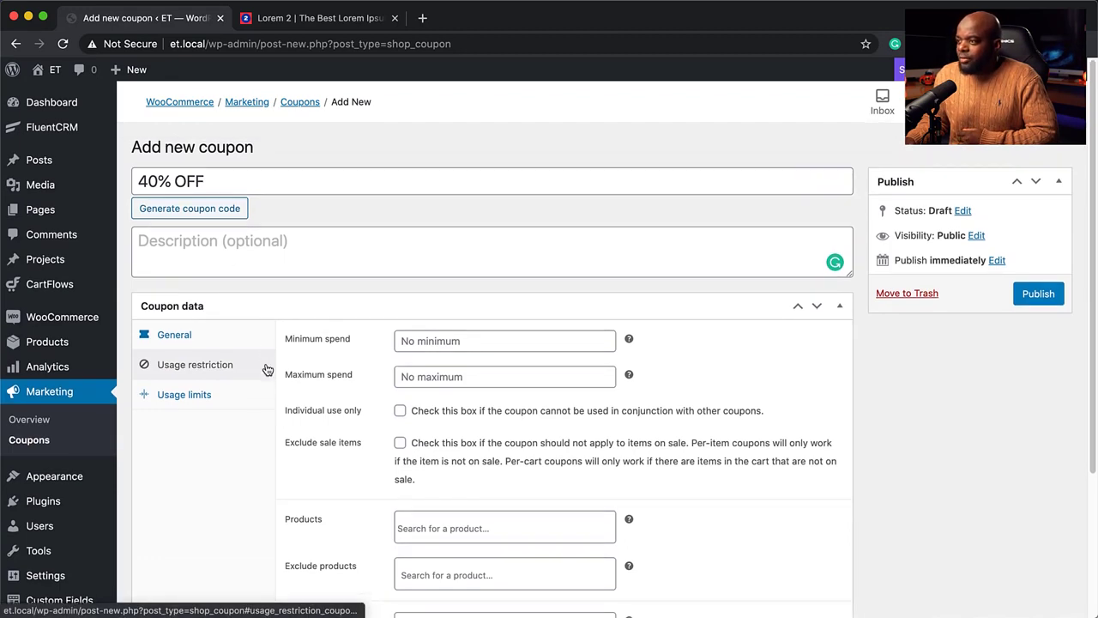
Give the coupon the description '40% OFF' and the code MAK40
{"action": "left_click", "coordinate": [204, 247]}
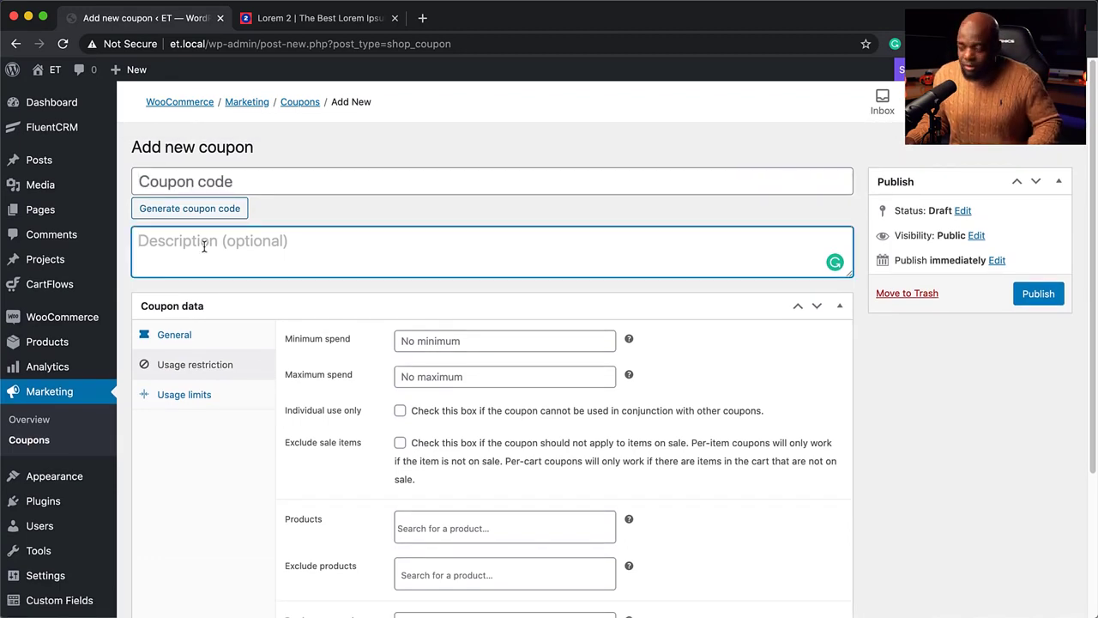
{"action": "type", "text": "40% OFF"}
{"action": "left_click", "coordinate": [214, 184]}
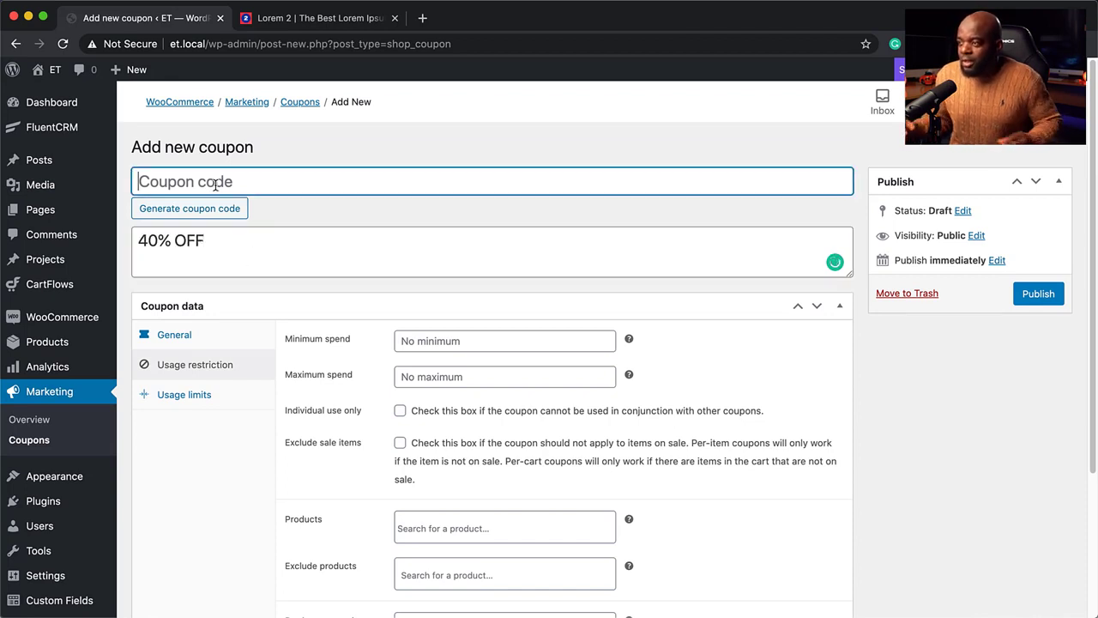
{"action": "left_click", "coordinate": [237, 210]}
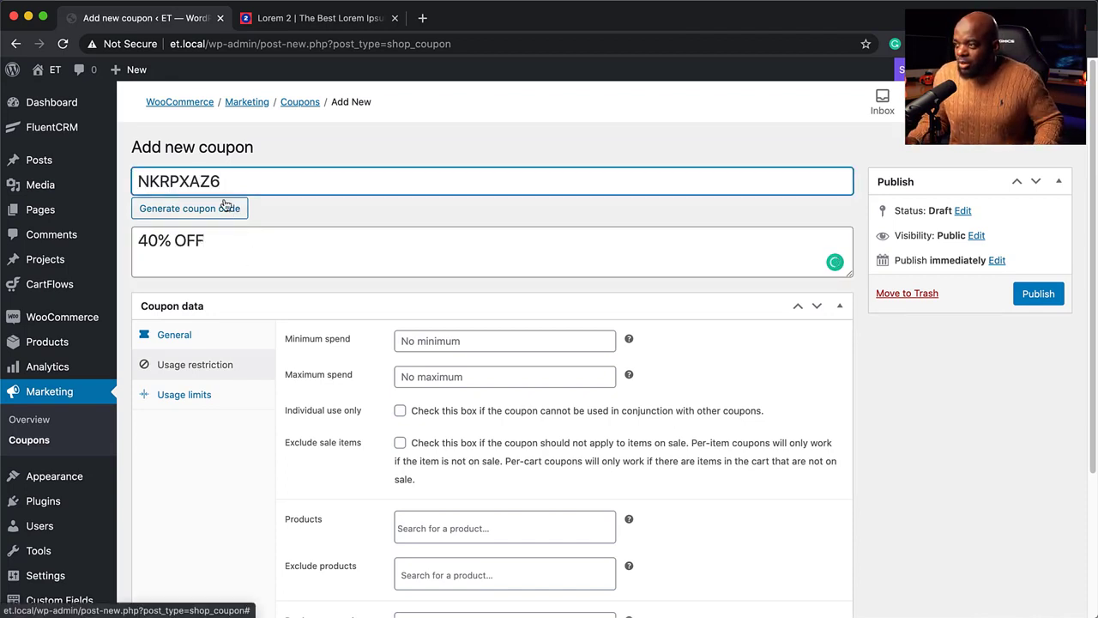
{"action": "double_click", "coordinate": [238, 184]}
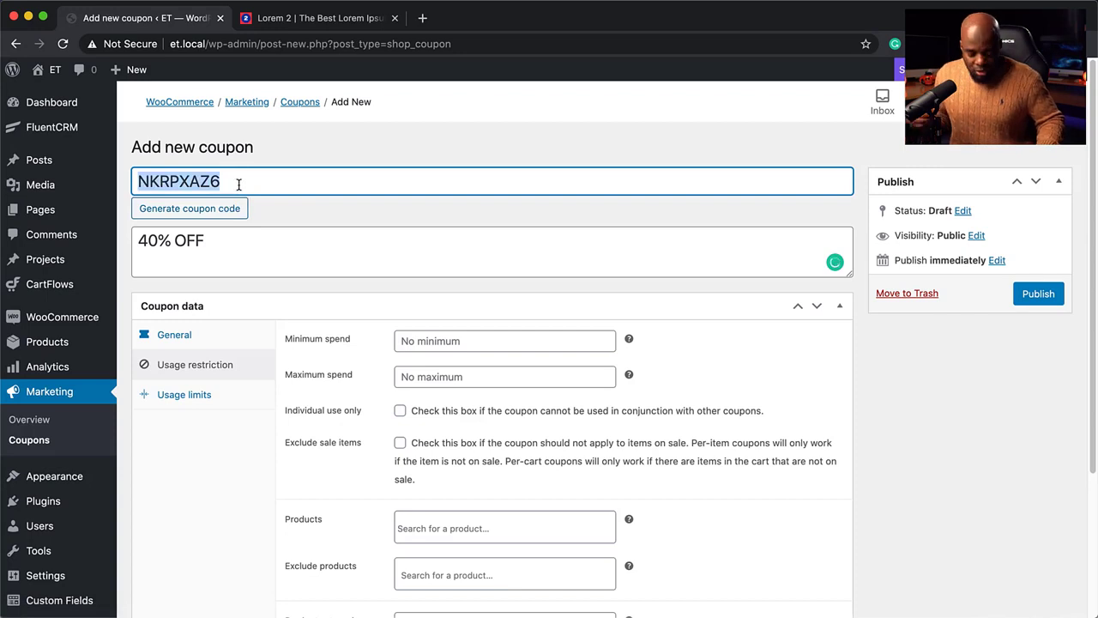
{"action": "type", "text": "MAK"}
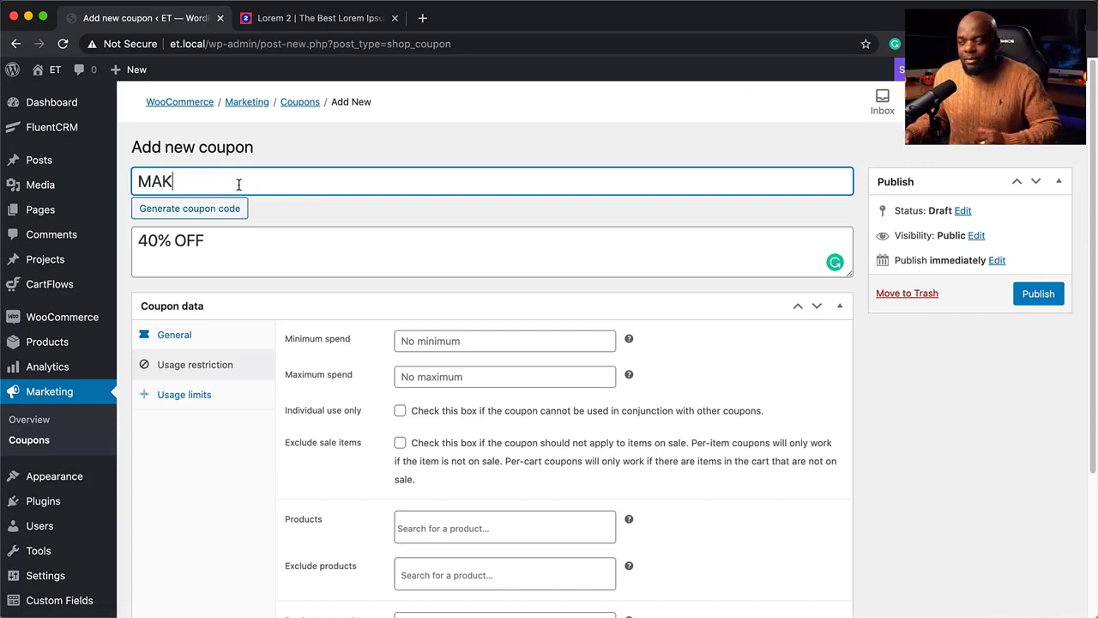
{"action": "type", "text": "40"}
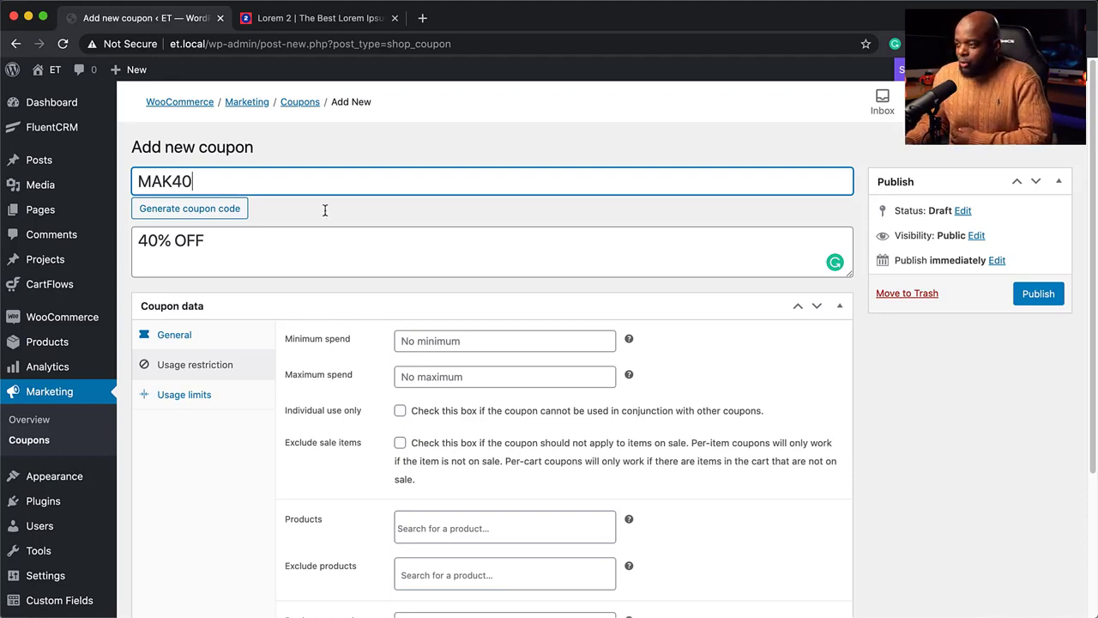
Publish the MAK40 coupon
{"action": "scroll", "coordinate": [233, 401], "scroll_direction": "down", "scroll_amount": 3}
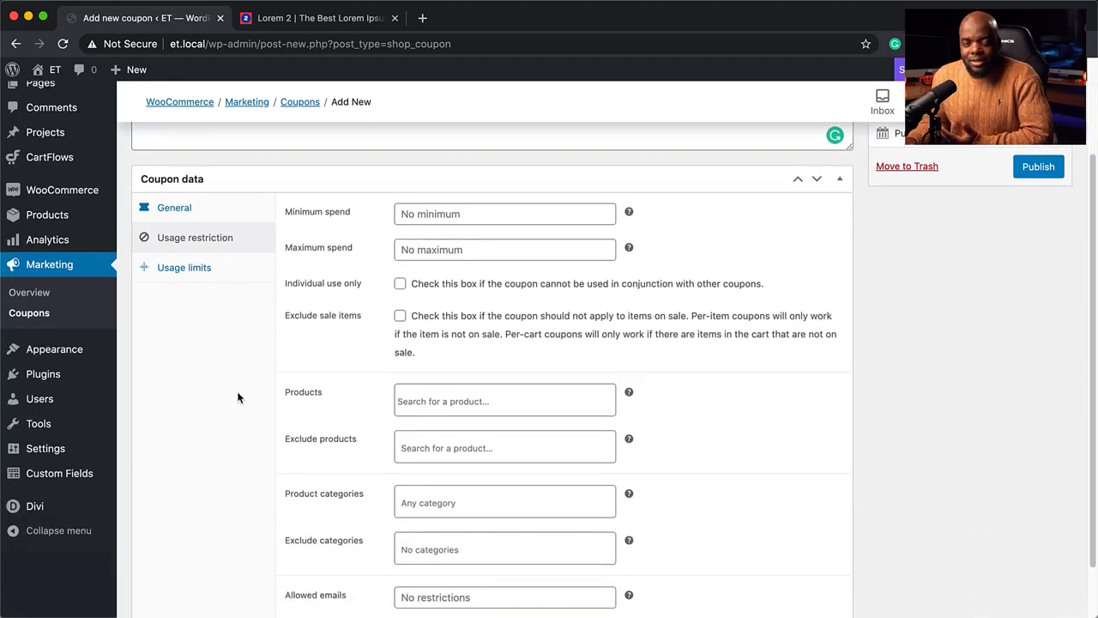
{"action": "scroll", "coordinate": [238, 393], "scroll_direction": "up", "scroll_amount": 3}
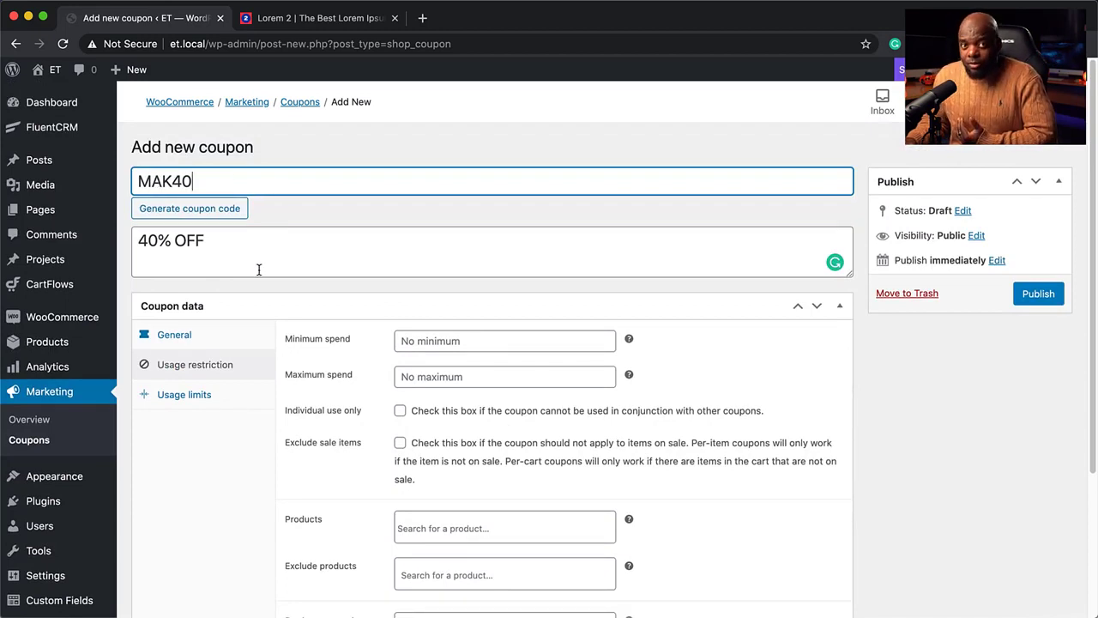
{"action": "scroll", "coordinate": [379, 367], "scroll_direction": "down", "scroll_amount": 1}
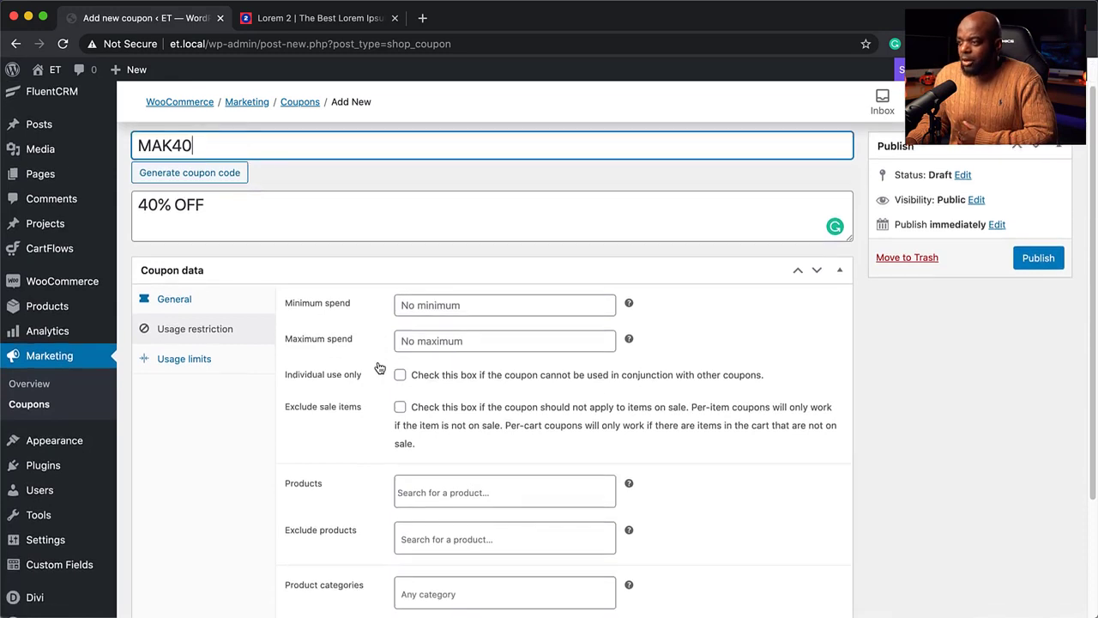
{"action": "scroll", "coordinate": [379, 367], "scroll_direction": "down", "scroll_amount": 2}
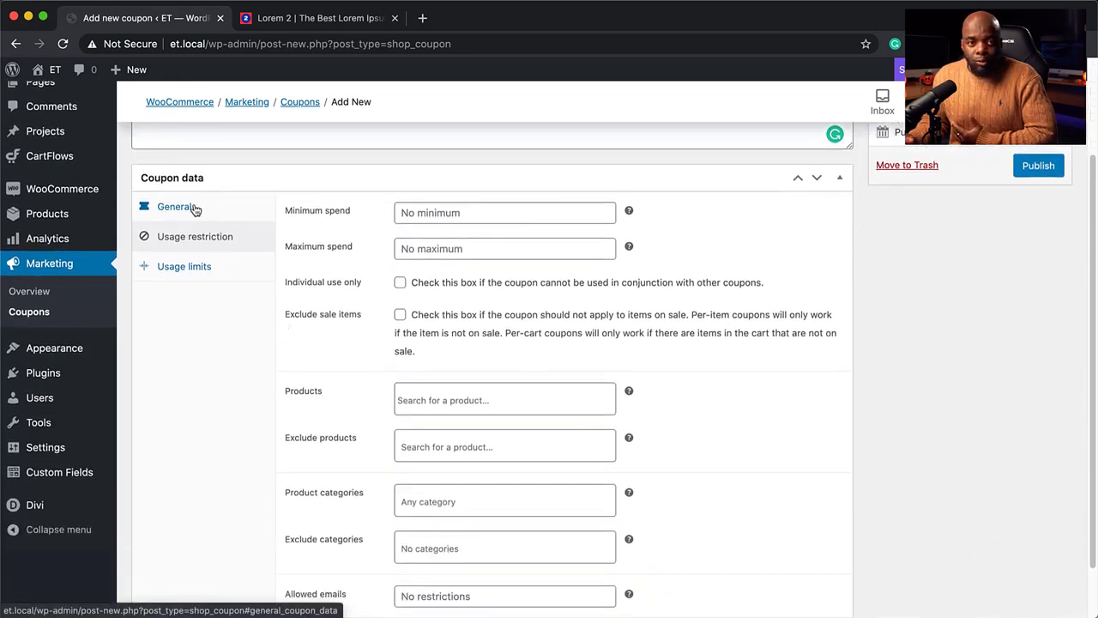
{"action": "left_click", "coordinate": [1036, 166]}
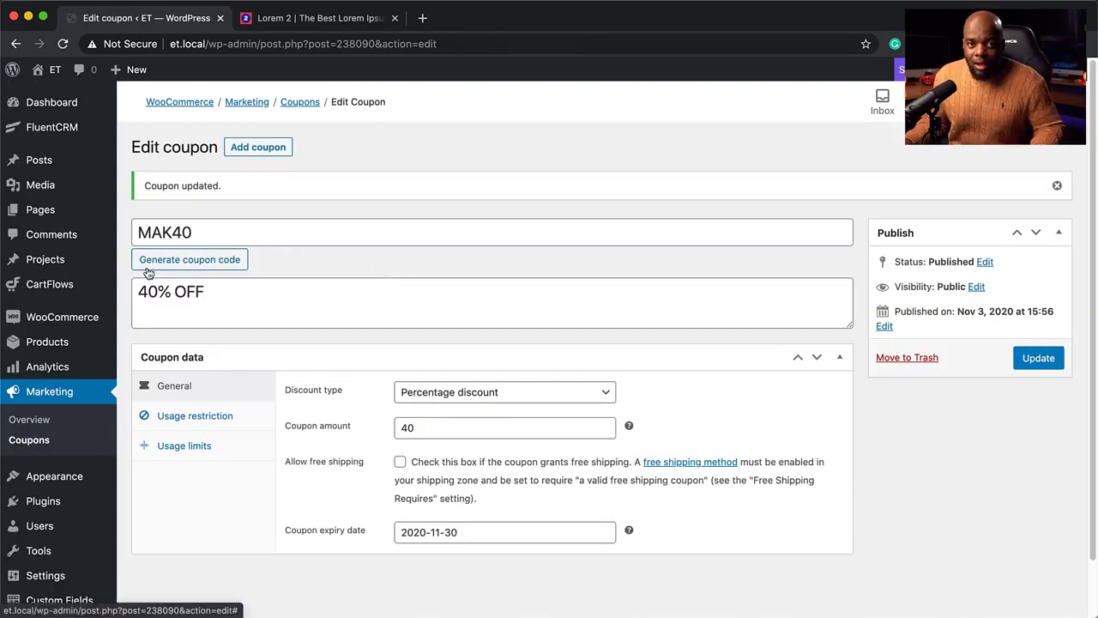
From the FluentCRM dashboard's Automations list, start a new automation funnel
{"action": "mouse_move", "coordinate": [17, 136]}
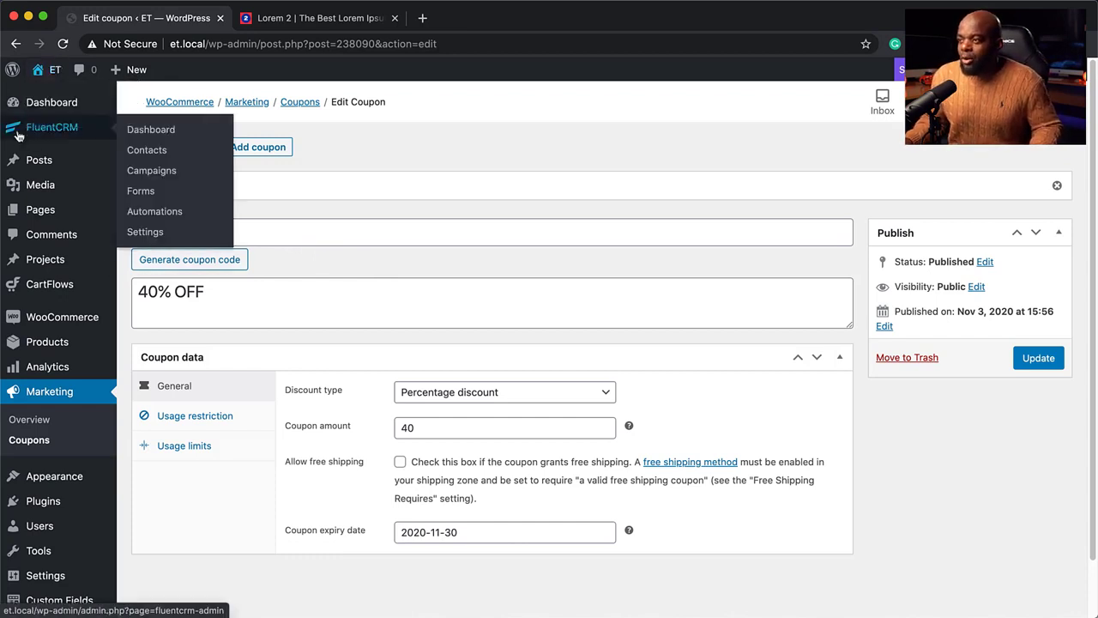
{"action": "left_click", "coordinate": [147, 132]}
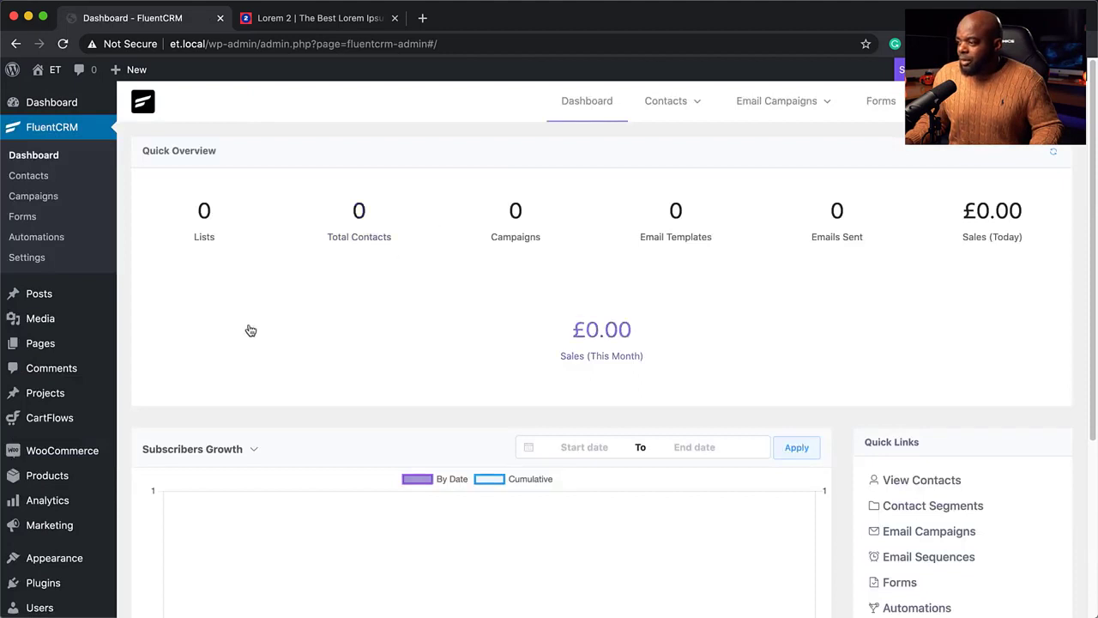
{"action": "scroll", "coordinate": [363, 329], "scroll_direction": "down", "scroll_amount": 3}
{"action": "scroll", "coordinate": [364, 330], "scroll_direction": "up", "scroll_amount": 3}
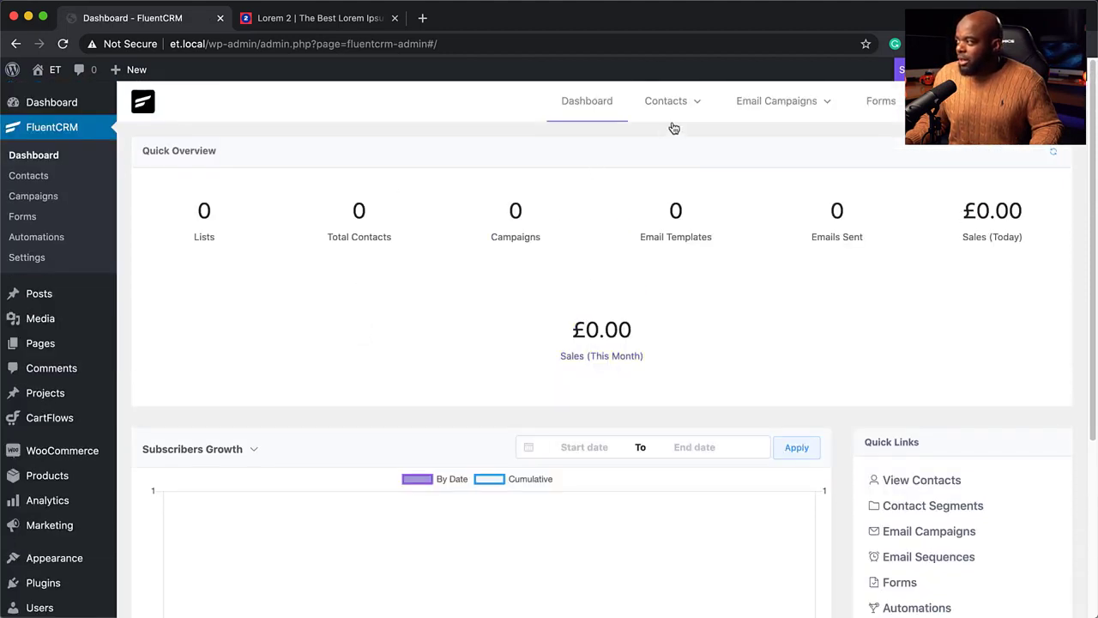
{"action": "mouse_move", "coordinate": [812, 111]}
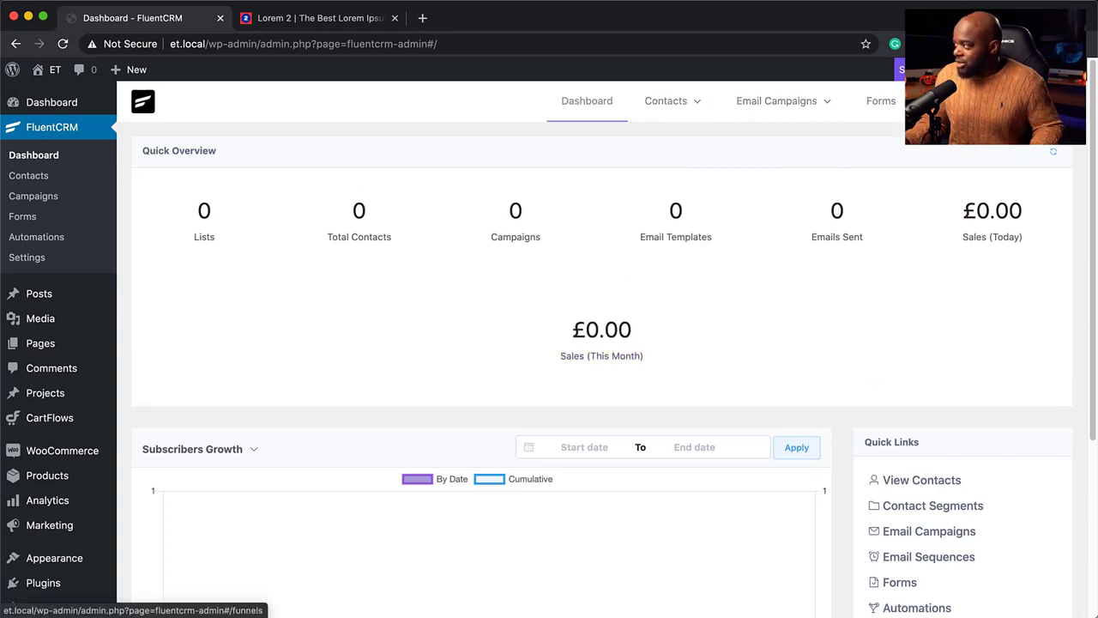
{"action": "left_click", "coordinate": [953, 101]}
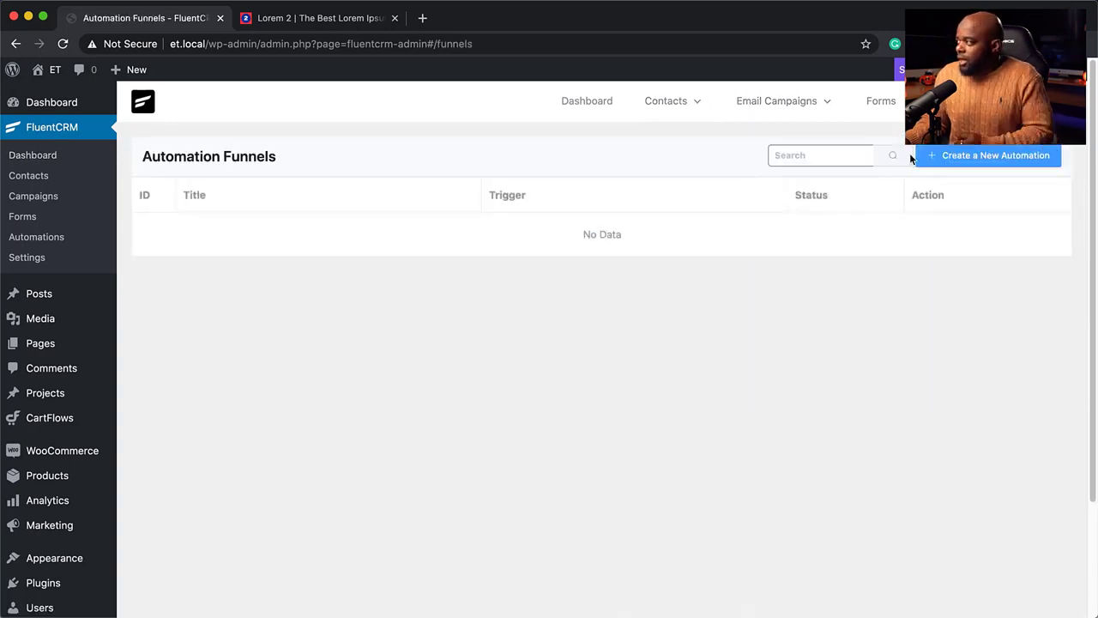
{"action": "left_click", "coordinate": [998, 158]}
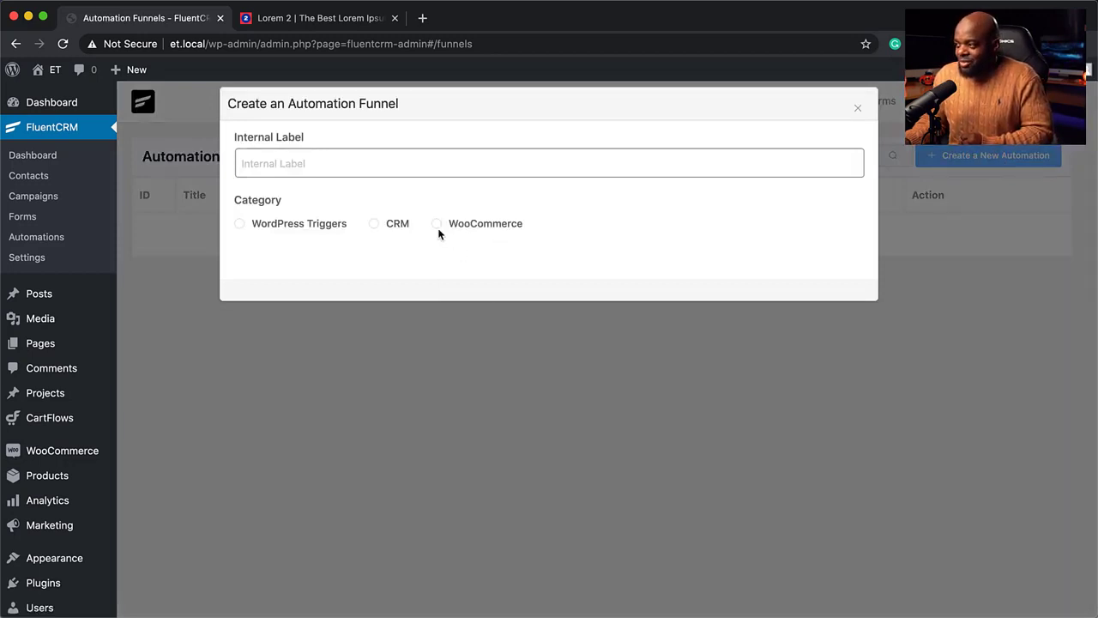
Create a funnel labelled '40% OFFER' triggered by WooCommerce – New Order
{"action": "left_click", "coordinate": [322, 165]}
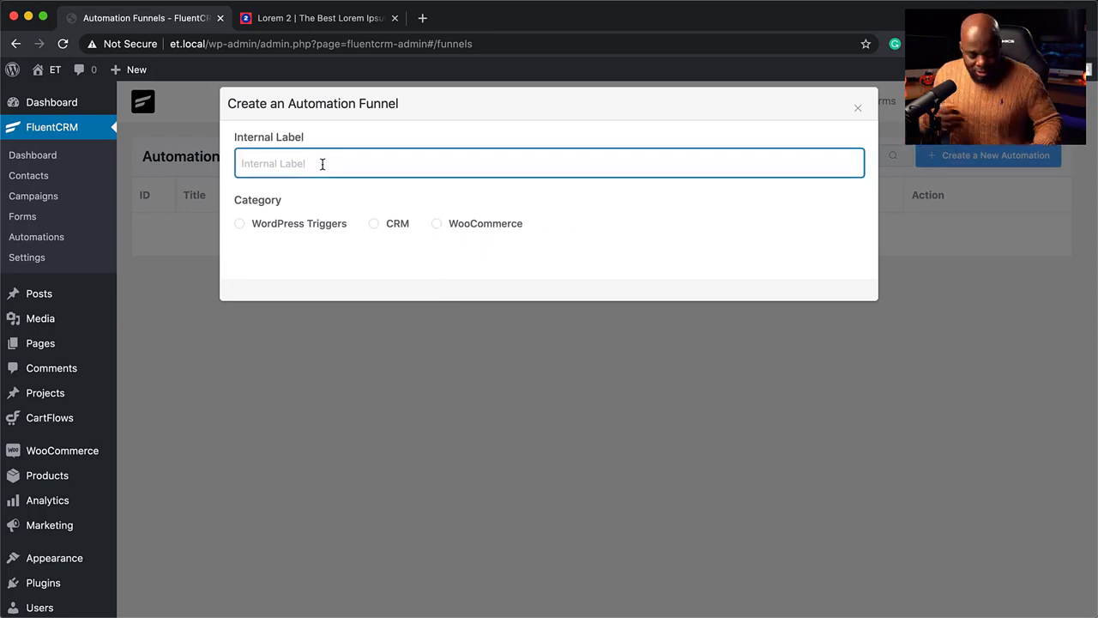
{"action": "type", "text": "$0%"}
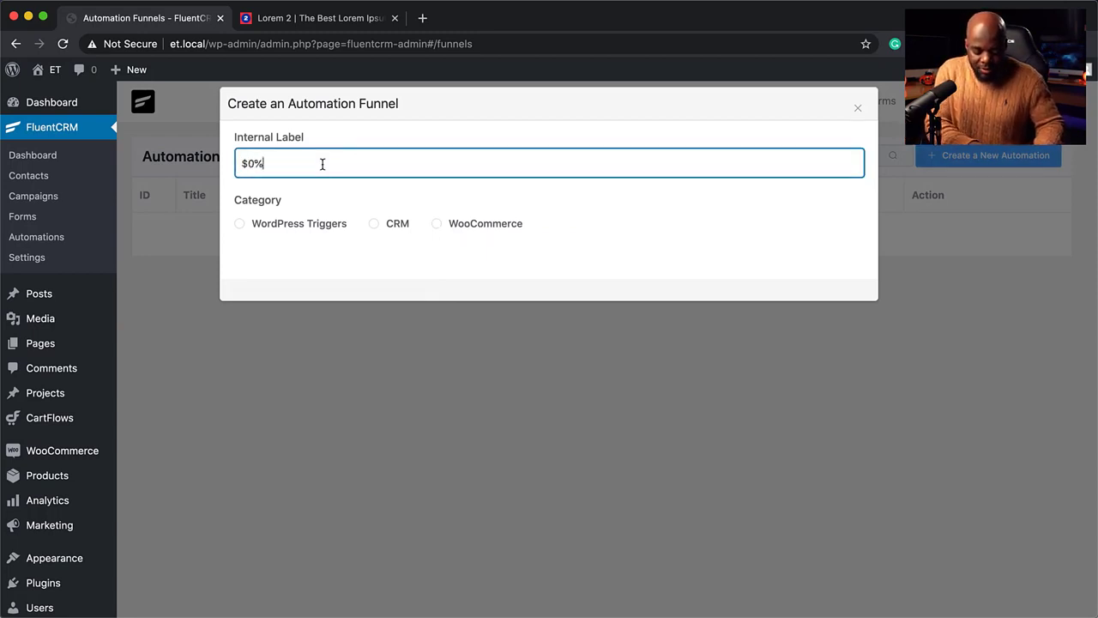
{"action": "type", "text": " OFFER"}
{"action": "key", "text": "Home"}
{"action": "key", "text": "Right"}
{"action": "key", "text": "BackSpace"}
{"action": "type", "text": "4"}
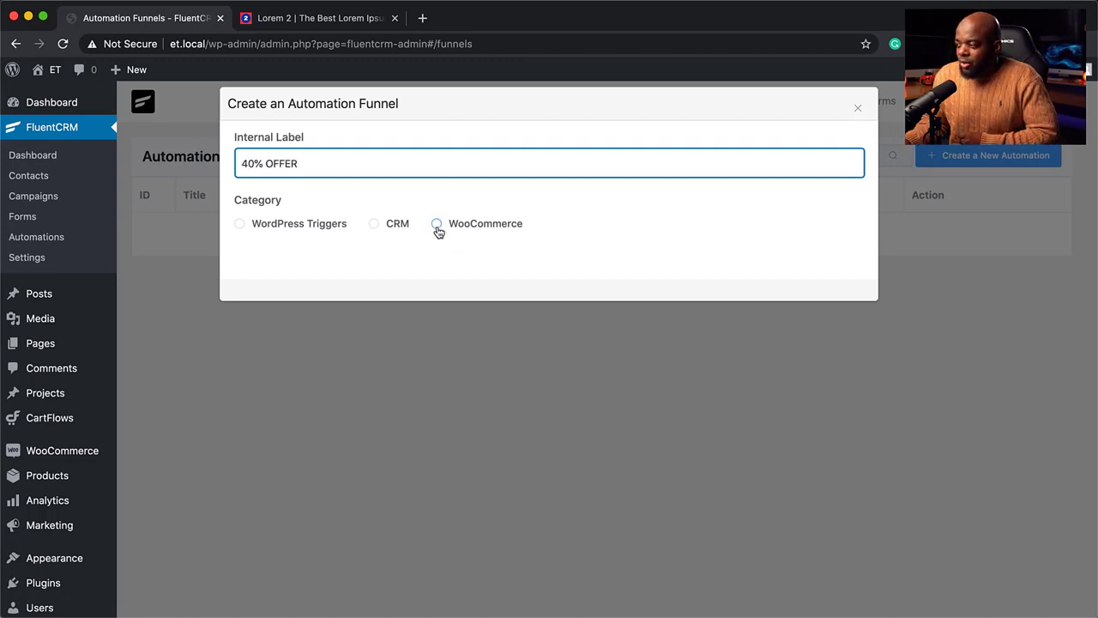
{"action": "left_click", "coordinate": [438, 225]}
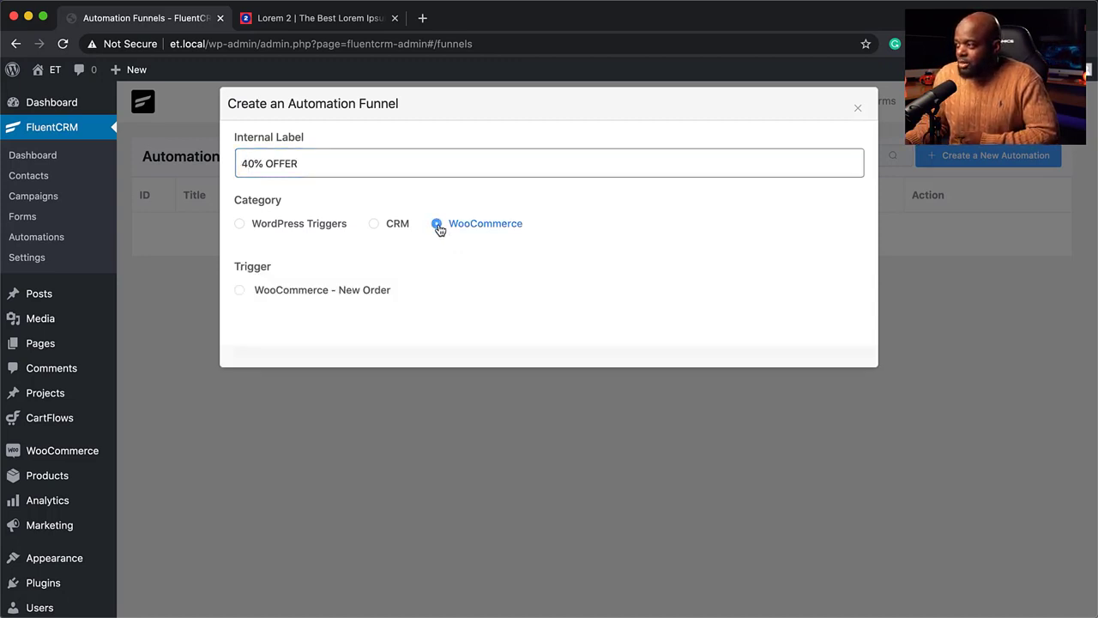
{"action": "left_click", "coordinate": [240, 293]}
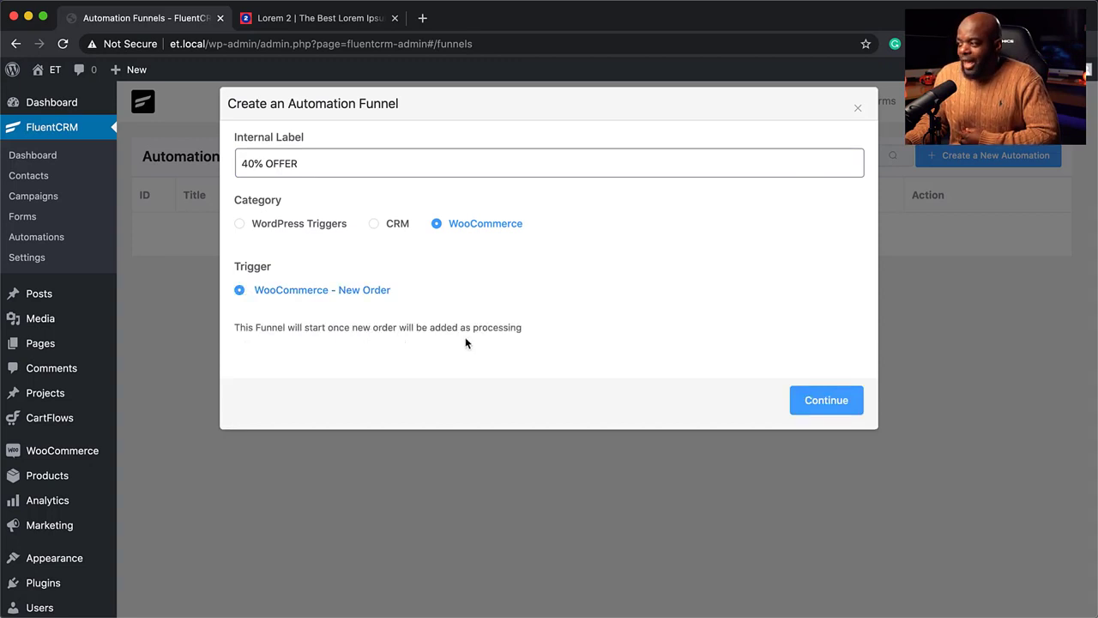
{"action": "left_click", "coordinate": [833, 406]}
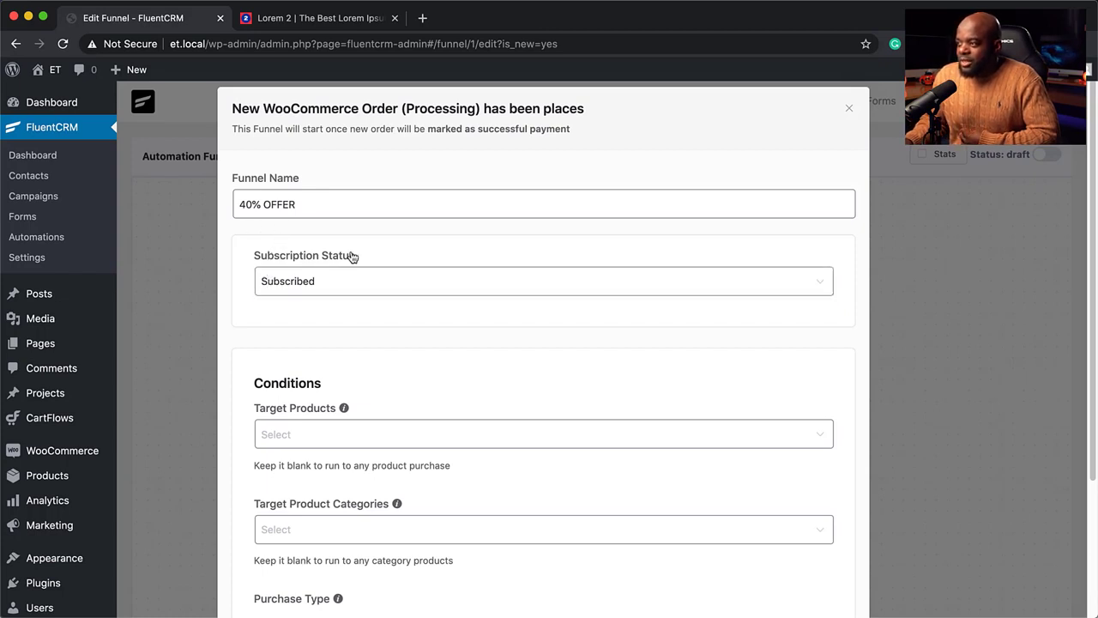
Restrict the trigger to Product A purchases, save it, and add a step after the trigger
{"action": "scroll", "coordinate": [381, 390], "scroll_direction": "down", "scroll_amount": 3}
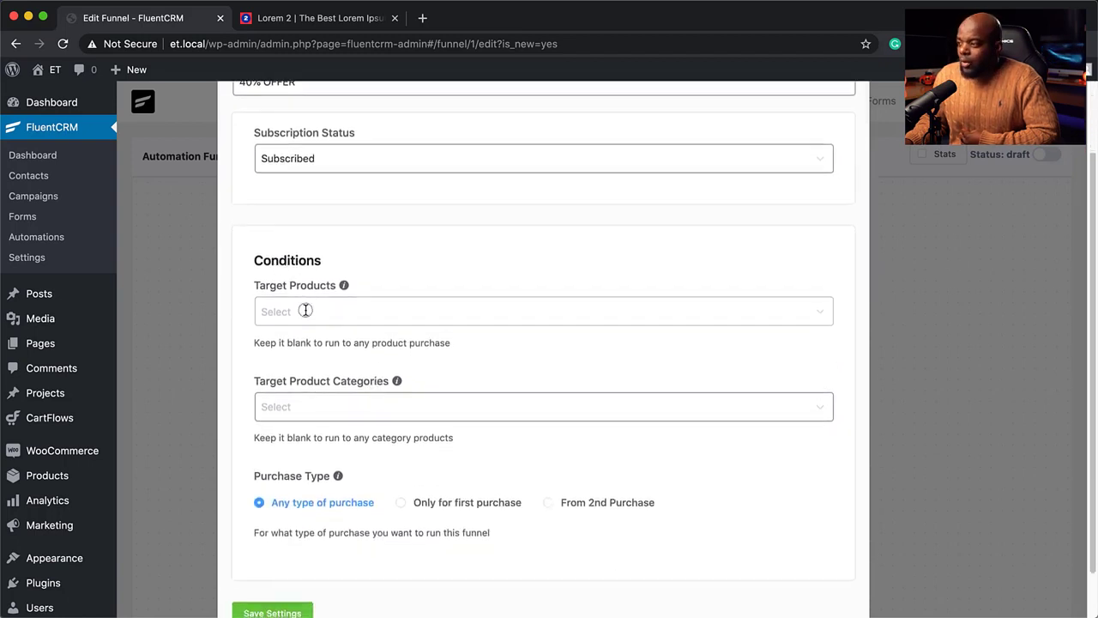
{"action": "left_click", "coordinate": [304, 309]}
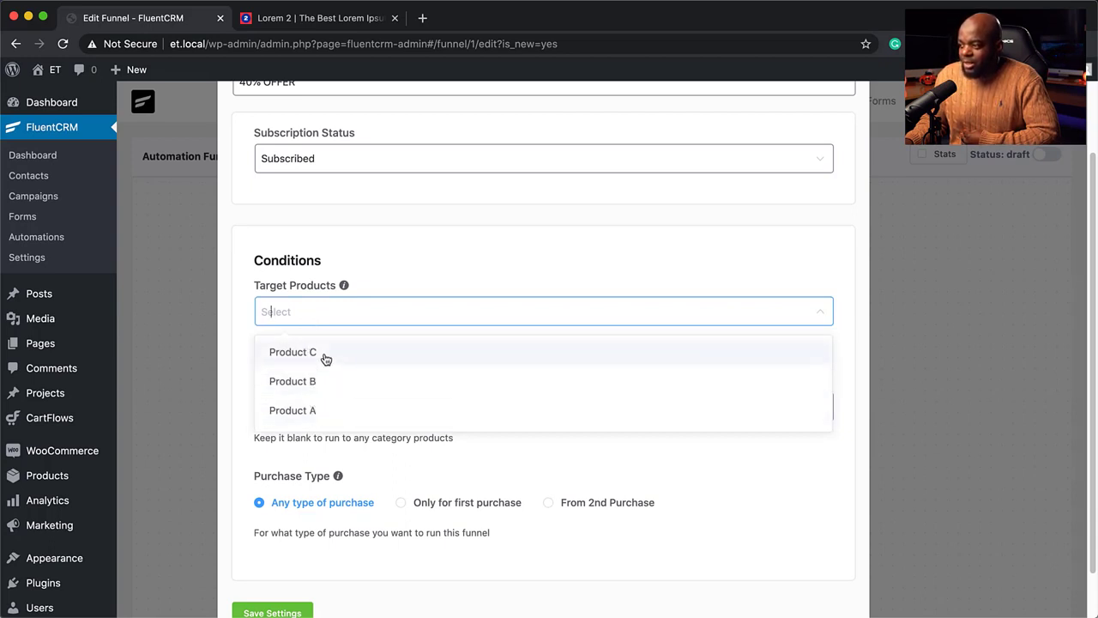
{"action": "left_click", "coordinate": [373, 268]}
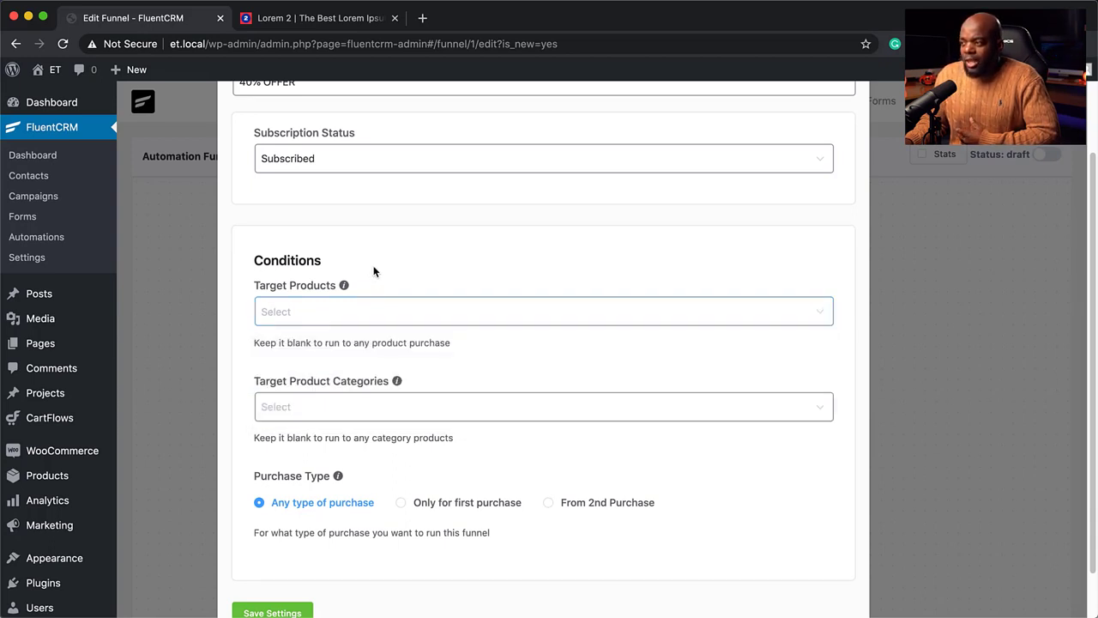
{"action": "scroll", "coordinate": [296, 314], "scroll_direction": "up", "scroll_amount": 1}
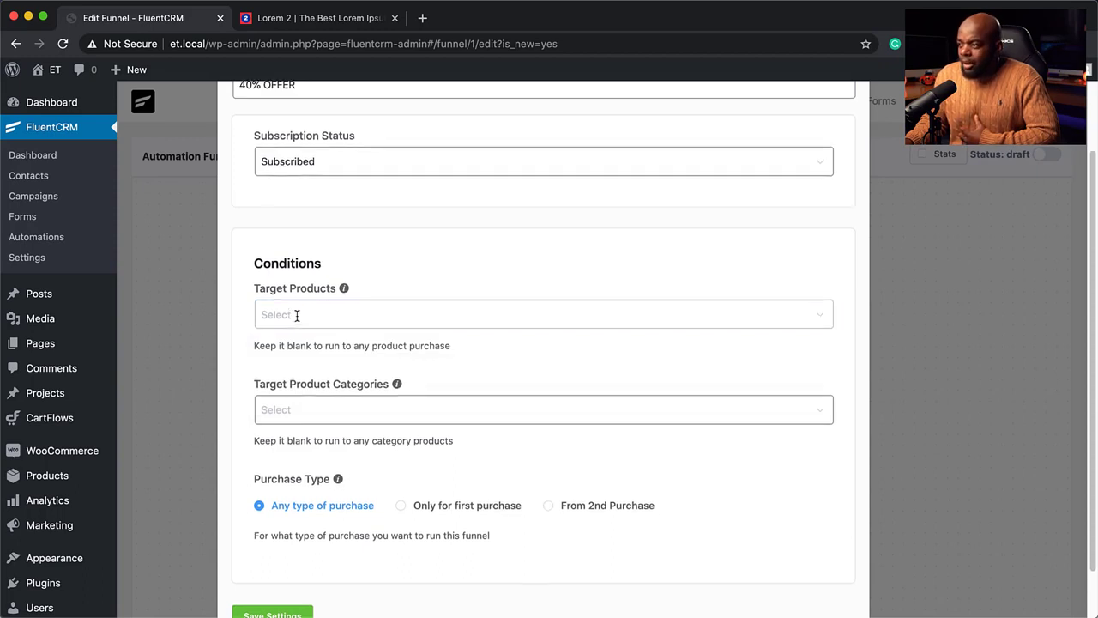
{"action": "left_click", "coordinate": [296, 317]}
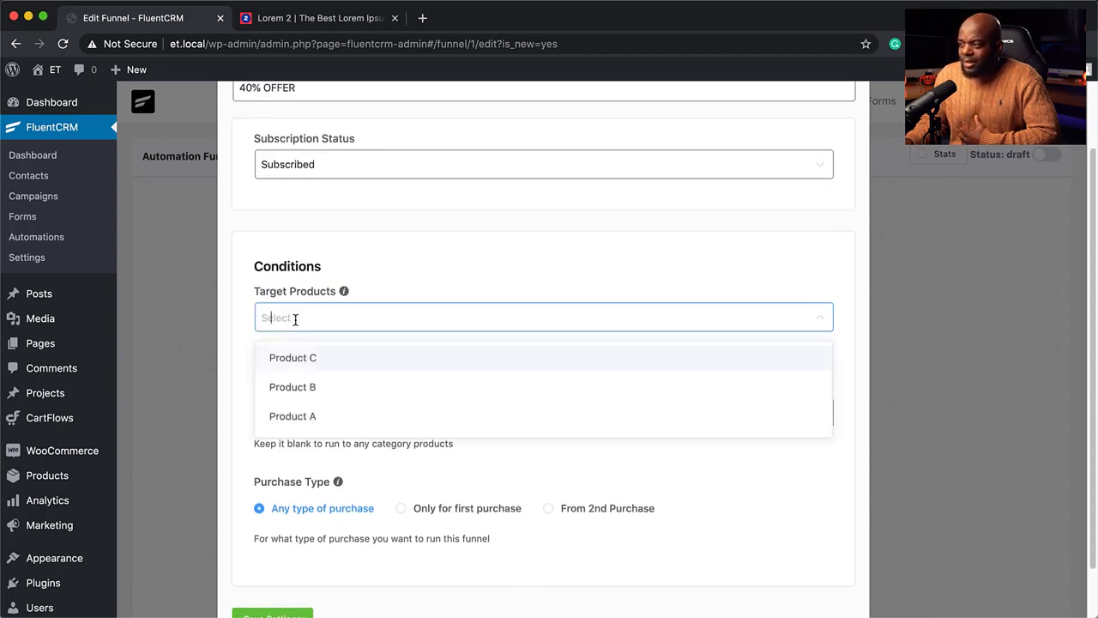
{"action": "left_click", "coordinate": [333, 424]}
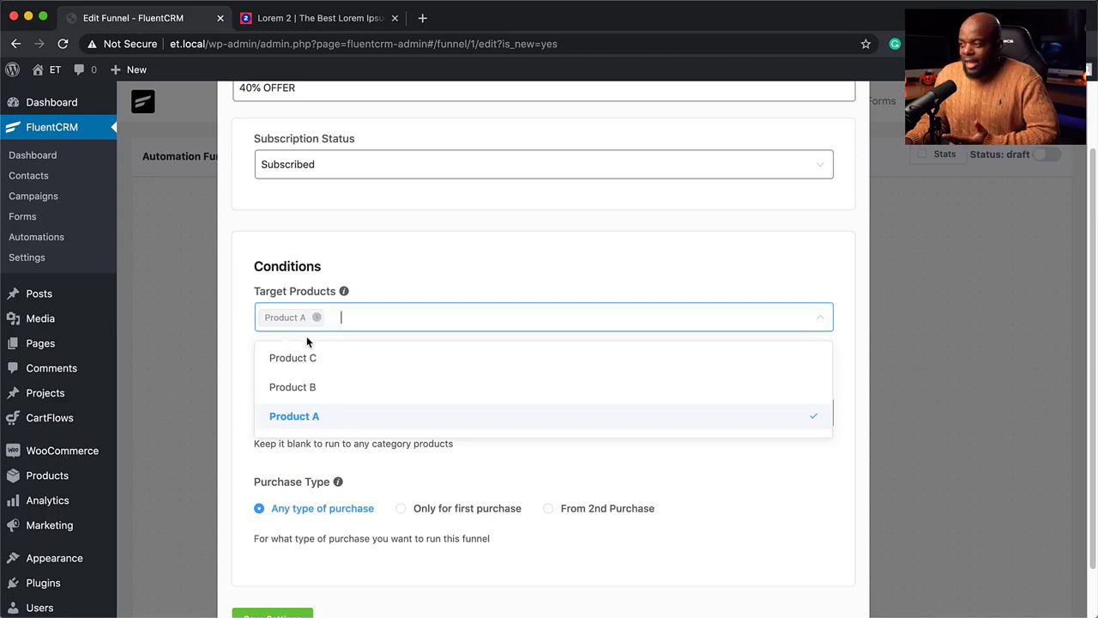
{"action": "left_click", "coordinate": [379, 265]}
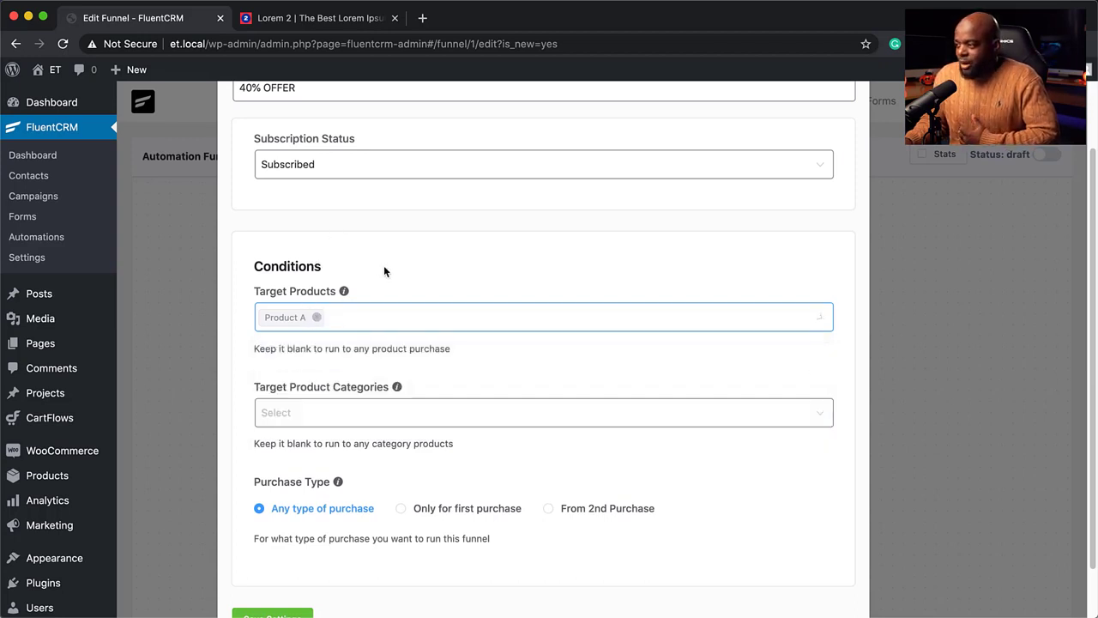
{"action": "scroll", "coordinate": [306, 435], "scroll_direction": "down", "scroll_amount": 2}
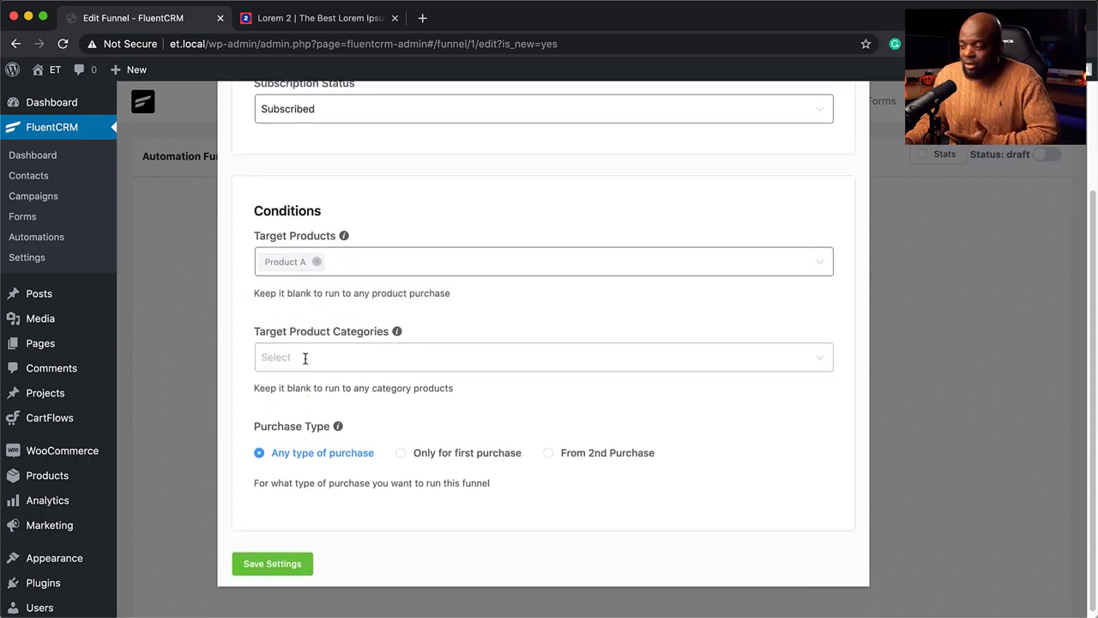
{"action": "scroll", "coordinate": [332, 506], "scroll_direction": "down", "scroll_amount": 1}
{"action": "left_click", "coordinate": [291, 561]}
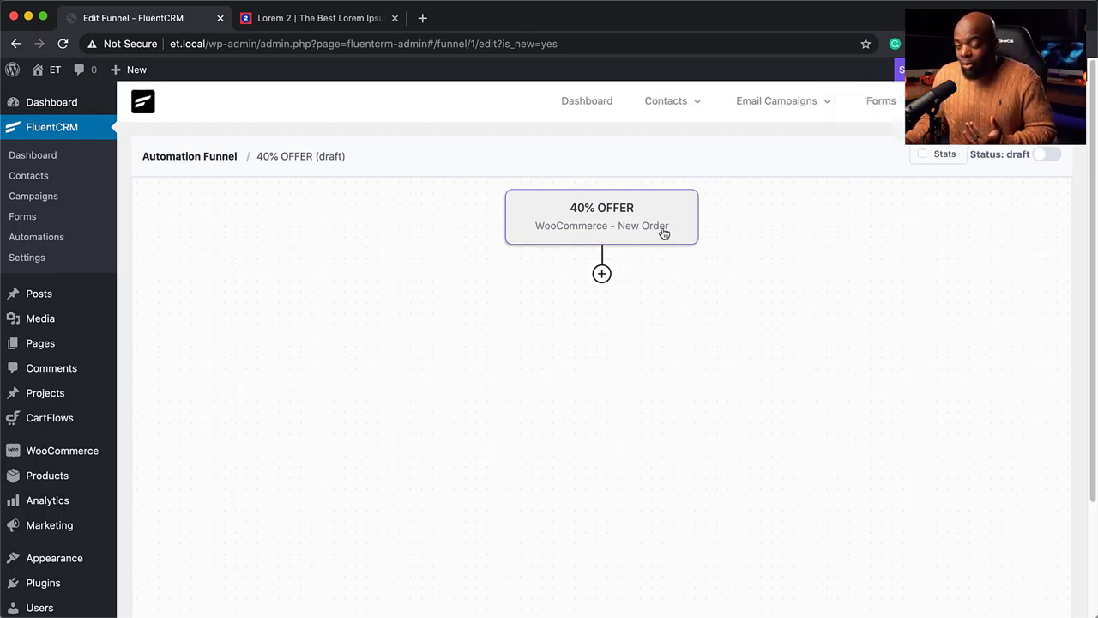
{"action": "left_click", "coordinate": [601, 272]}
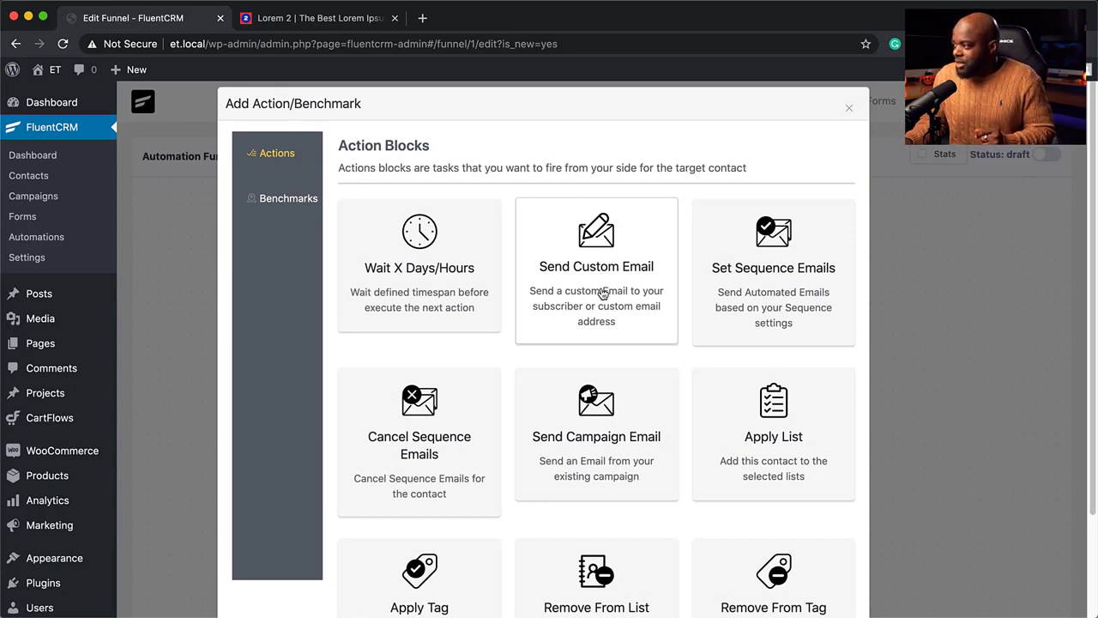
Add a Send Custom Email step with the subject '40% OFF One-Time Offer'
{"action": "left_click", "coordinate": [603, 294]}
{"action": "left_click", "coordinate": [324, 358]}
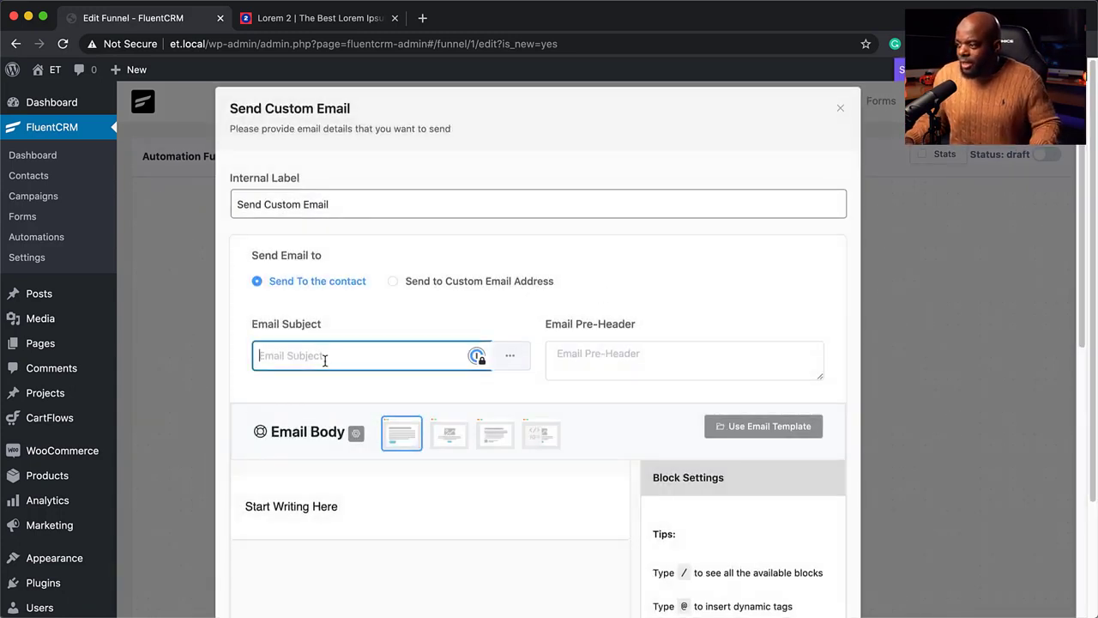
{"action": "type", "text": "40% OFF "}
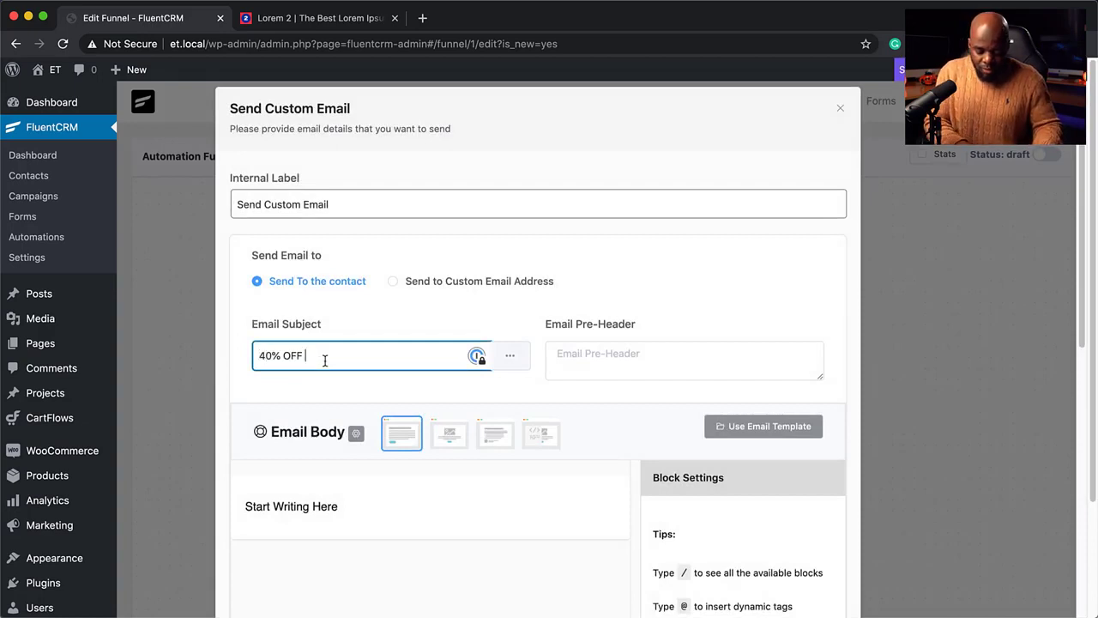
{"action": "type", "text": "One-Time Offer!"}
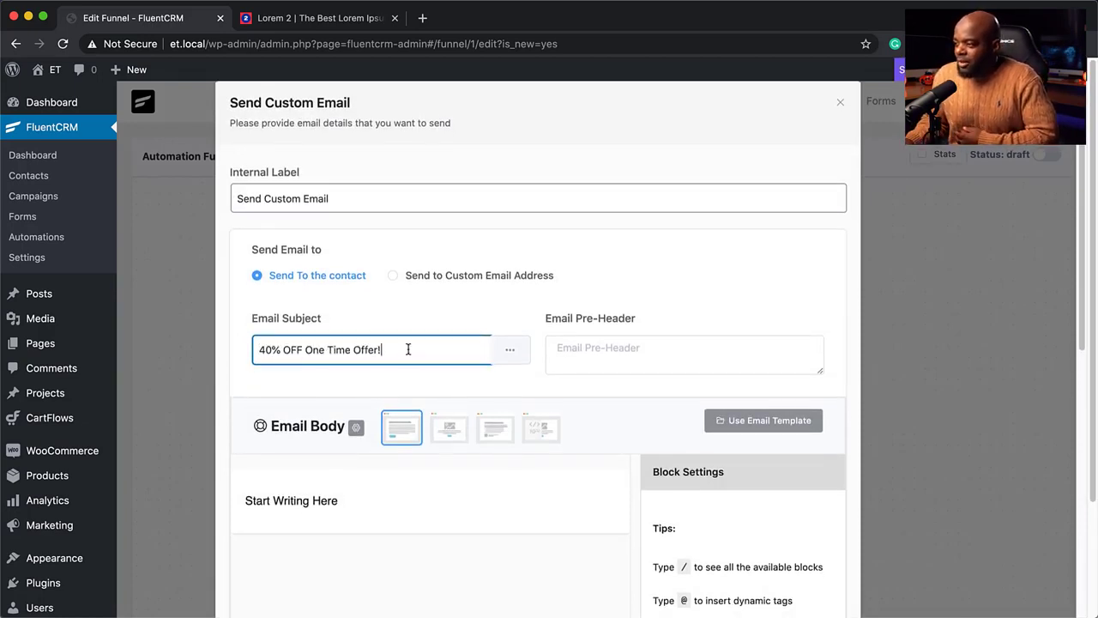
{"action": "scroll", "coordinate": [435, 355], "scroll_direction": "down", "scroll_amount": 5}
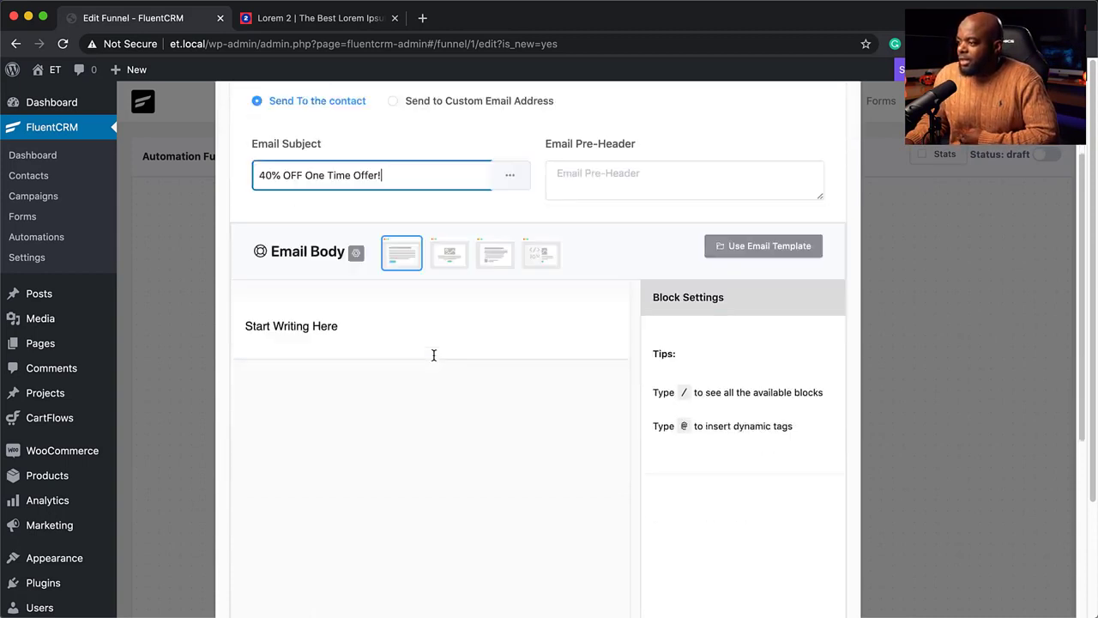
Start the email body with 'Hello' plus the contact's first name, then placeholder paragraphs
{"action": "left_click", "coordinate": [284, 307]}
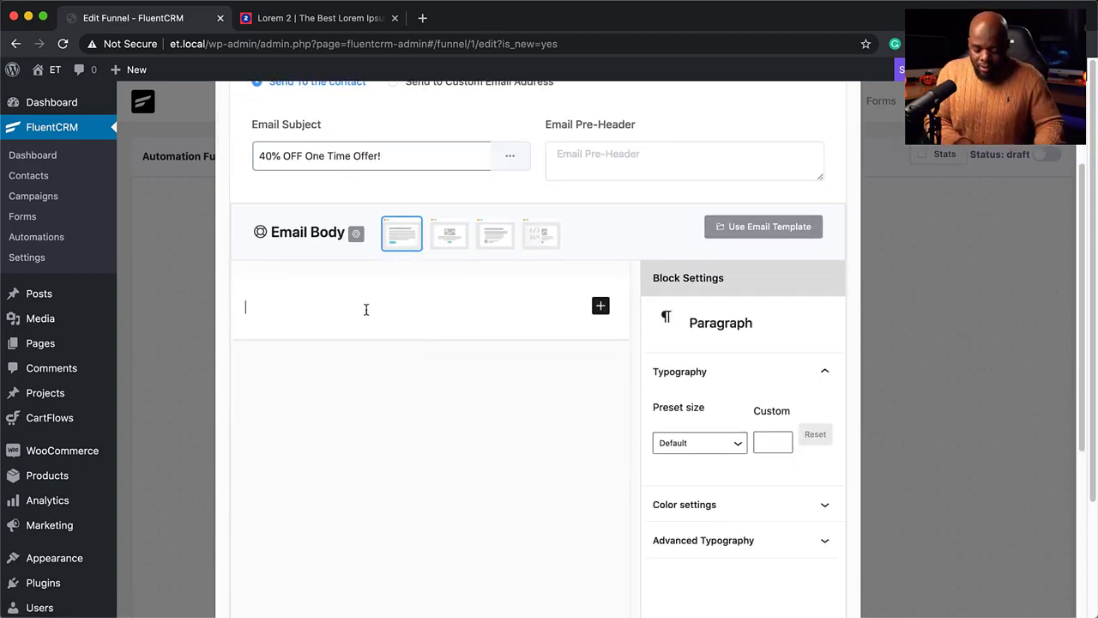
{"action": "type", "text": "Hello"}
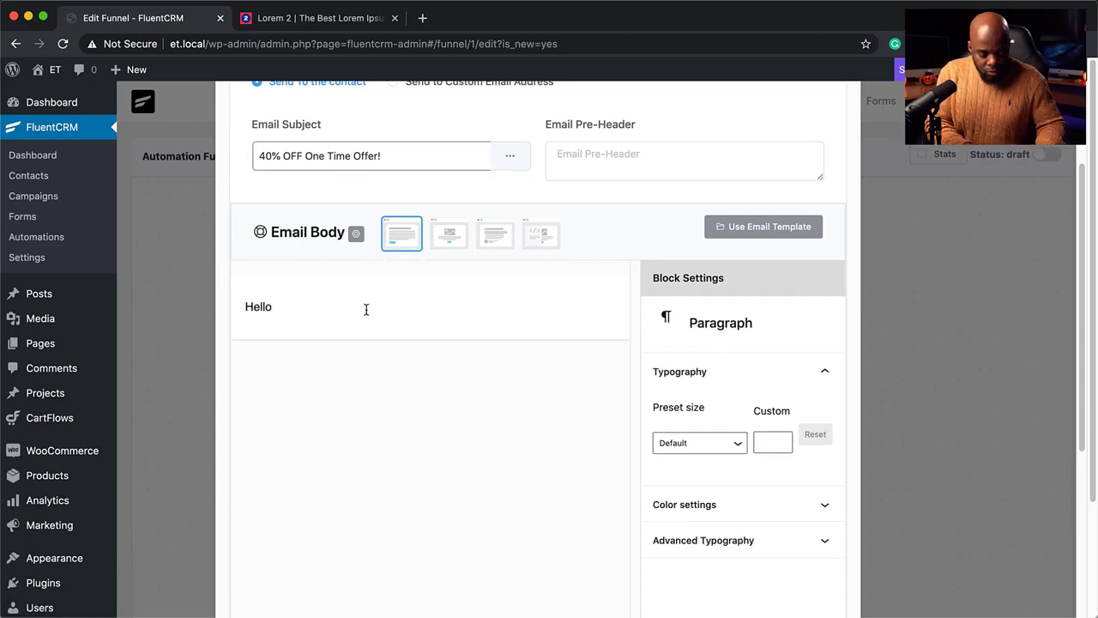
{"action": "type", "text": " @"}
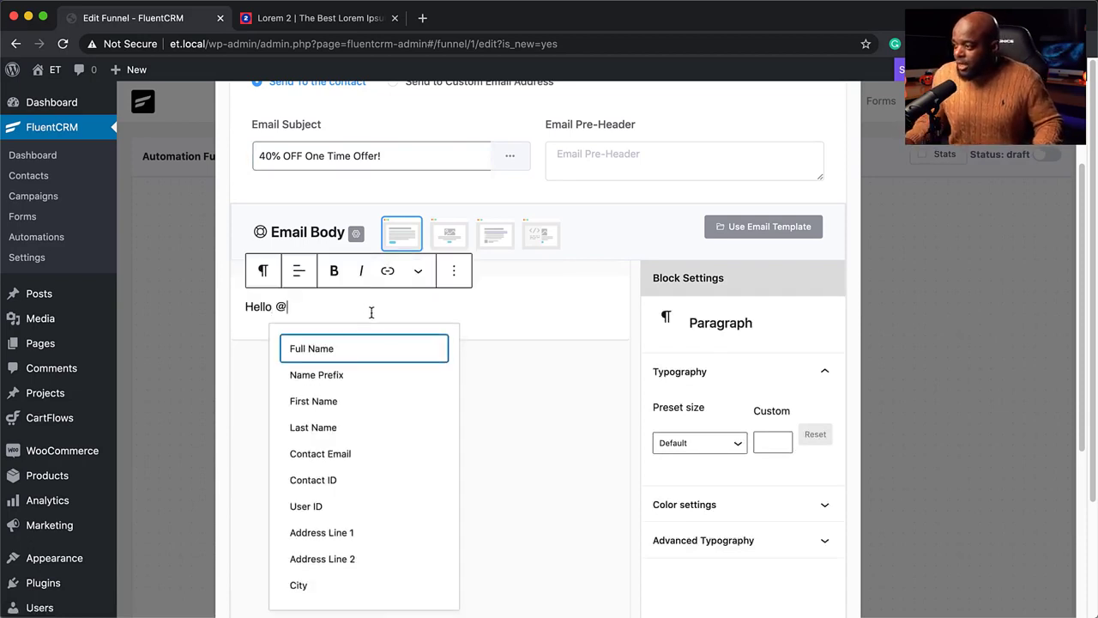
{"action": "left_click", "coordinate": [350, 402]}
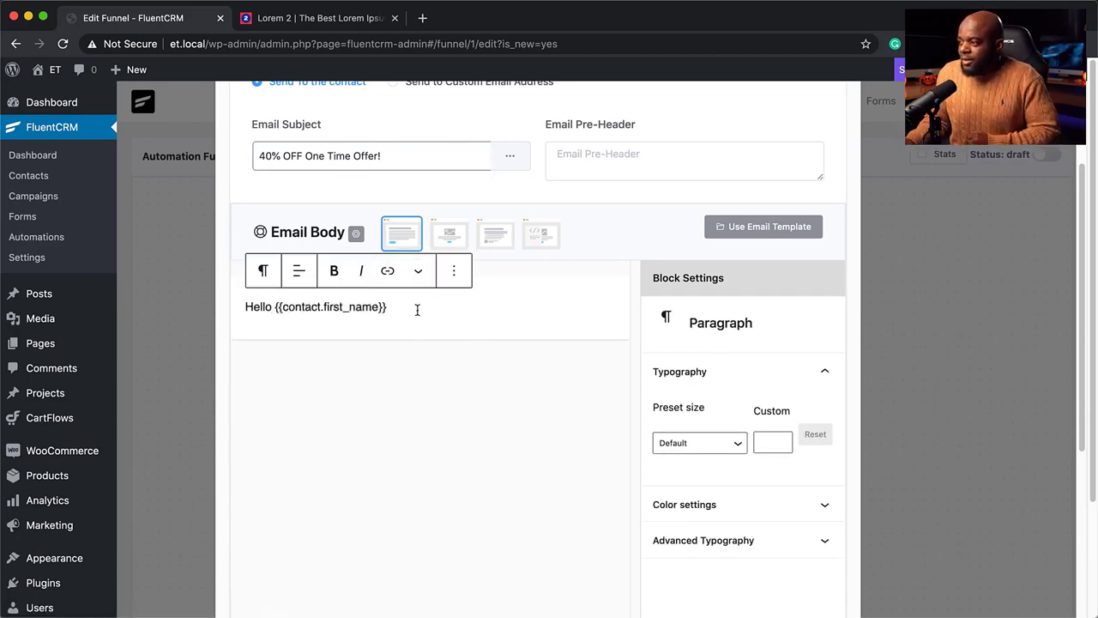
{"action": "key", "text": "Return"}
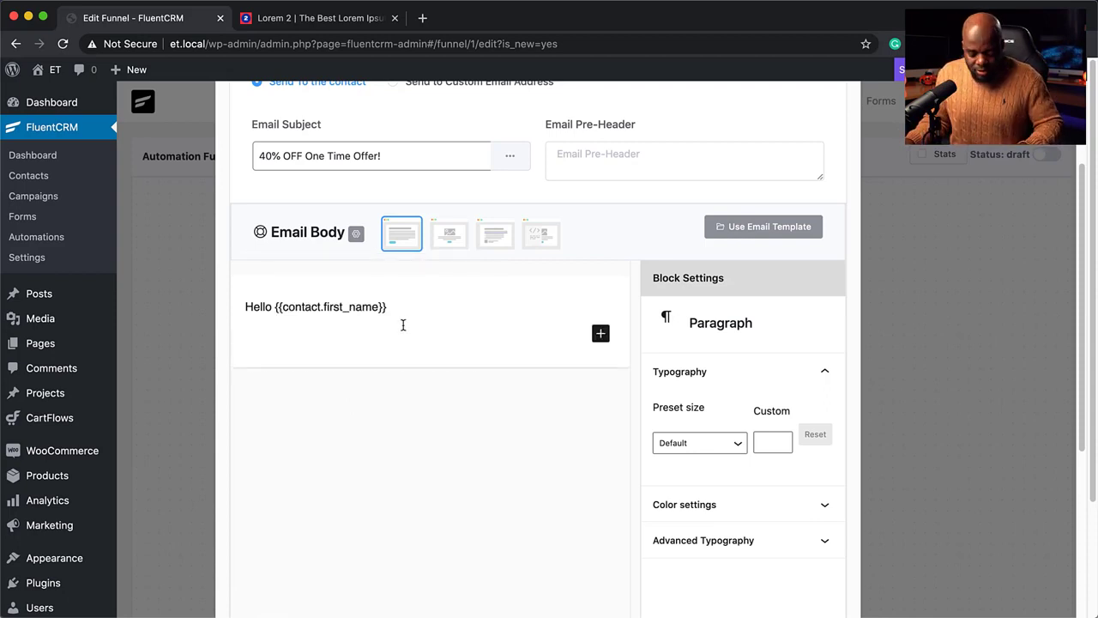
{"action": "type", "text": "Lorem ipsum dolor sit amet, consectetuer adipiscing elit. Donec odio. Quisque volutpat mattis eros. Nullam malesuada erat ut turpis. Suspendisse urna nibh, viverra non, semper suscipit, posuere a, pede. Donec nec justo eget felis facilisis fermentum. Aliquam porttitor mauris sit amet orci. Aenean dignissim pellentesque felis."}
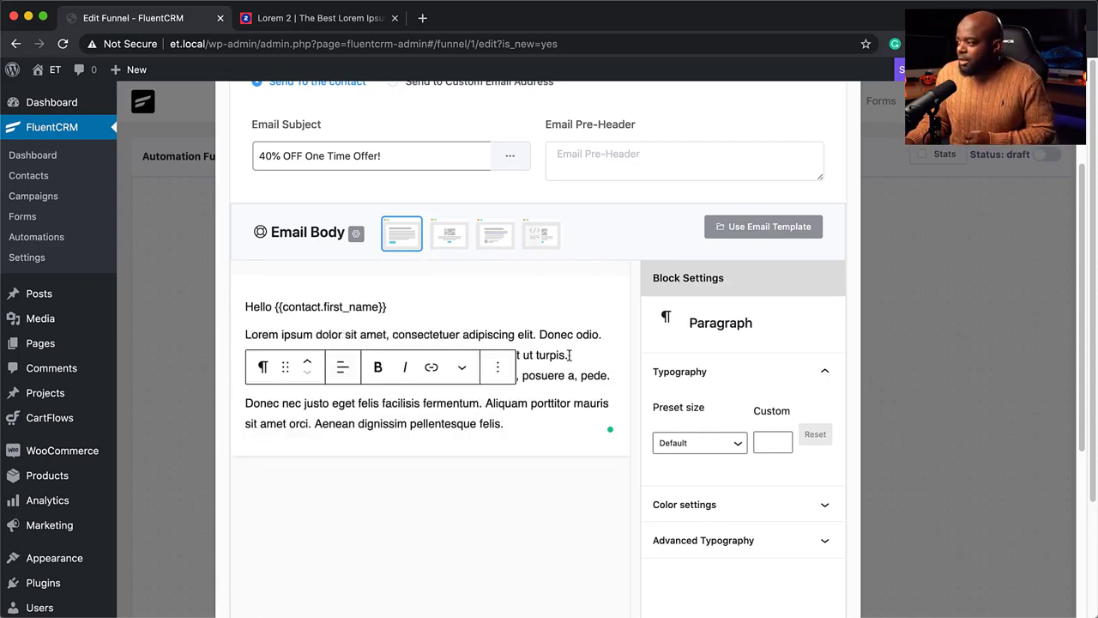
Add 'Coupon Code MAK40' as its own paragraph, with 'Code MAK40' in bold
{"action": "left_click", "coordinate": [570, 352]}
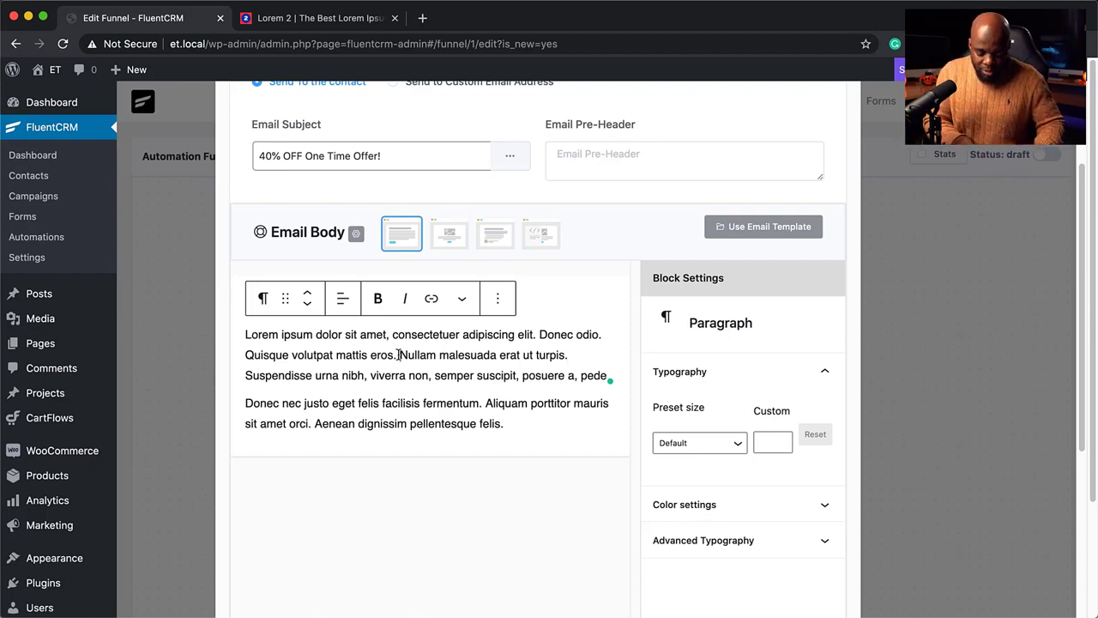
{"action": "left_click", "coordinate": [398, 355]}
{"action": "type", "text": "Coup"}
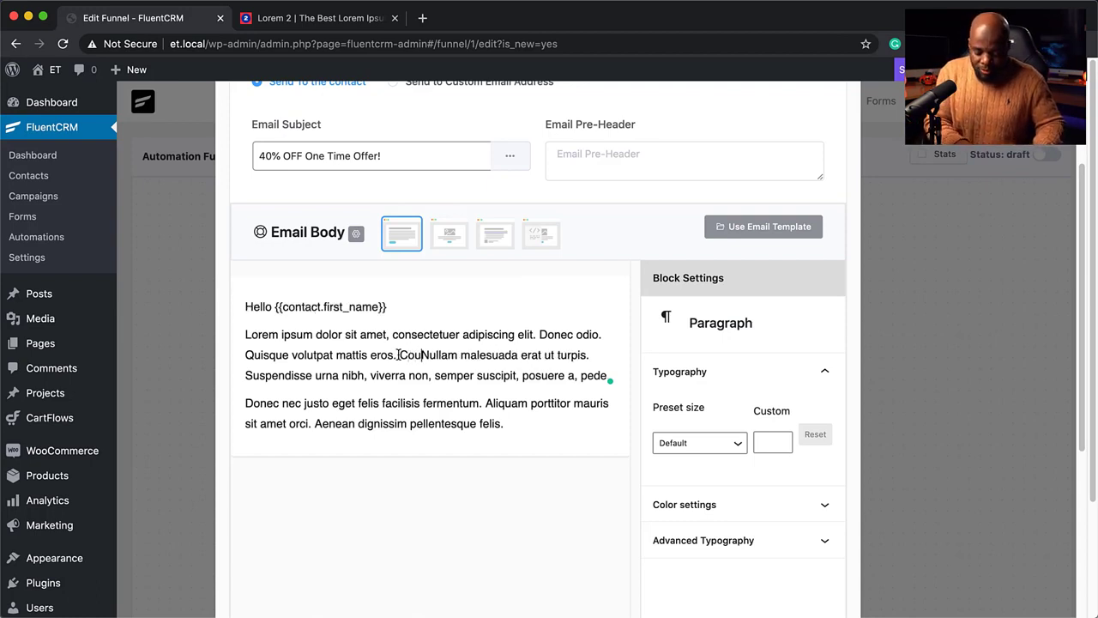
{"action": "type", "text": "on Code MAK40"}
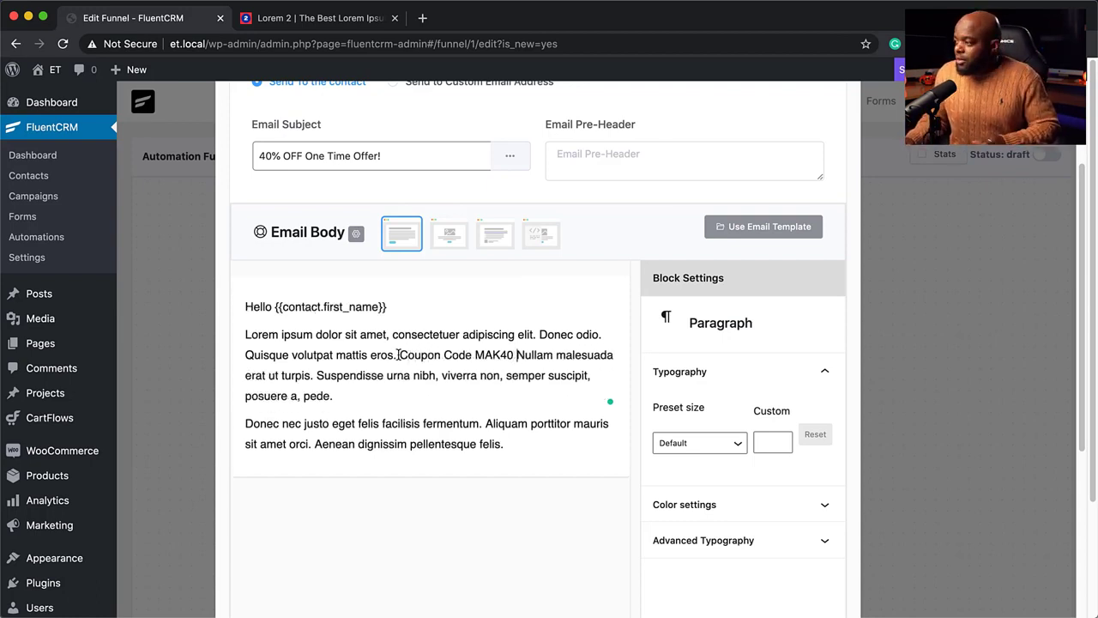
{"action": "left_click_drag", "start_coordinate": [443, 354], "coordinate": [513, 359]}
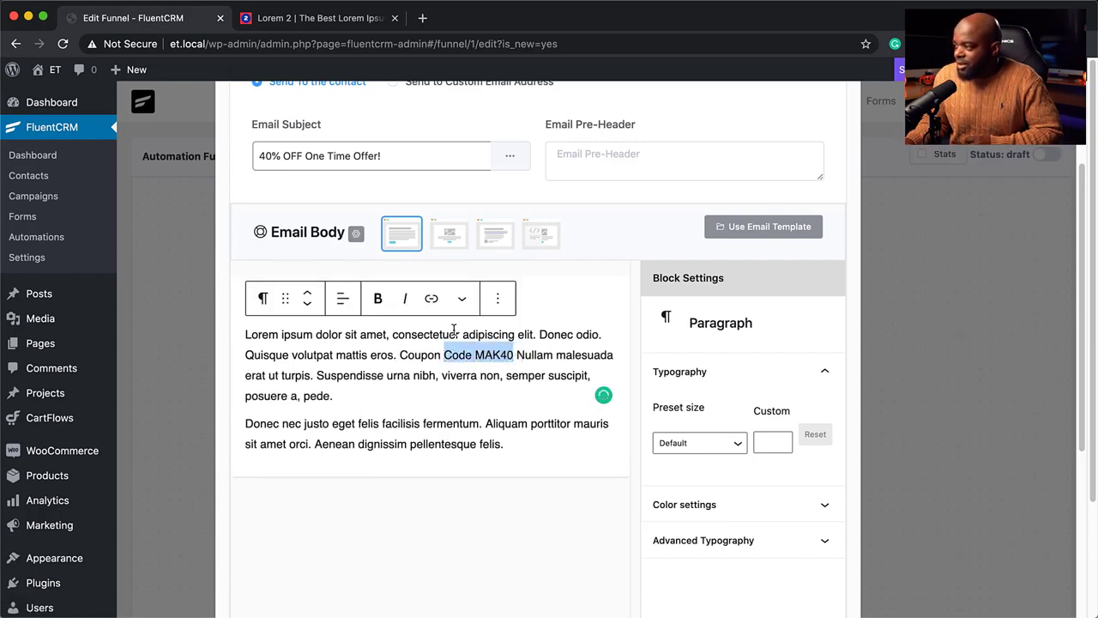
{"action": "left_click", "coordinate": [378, 298]}
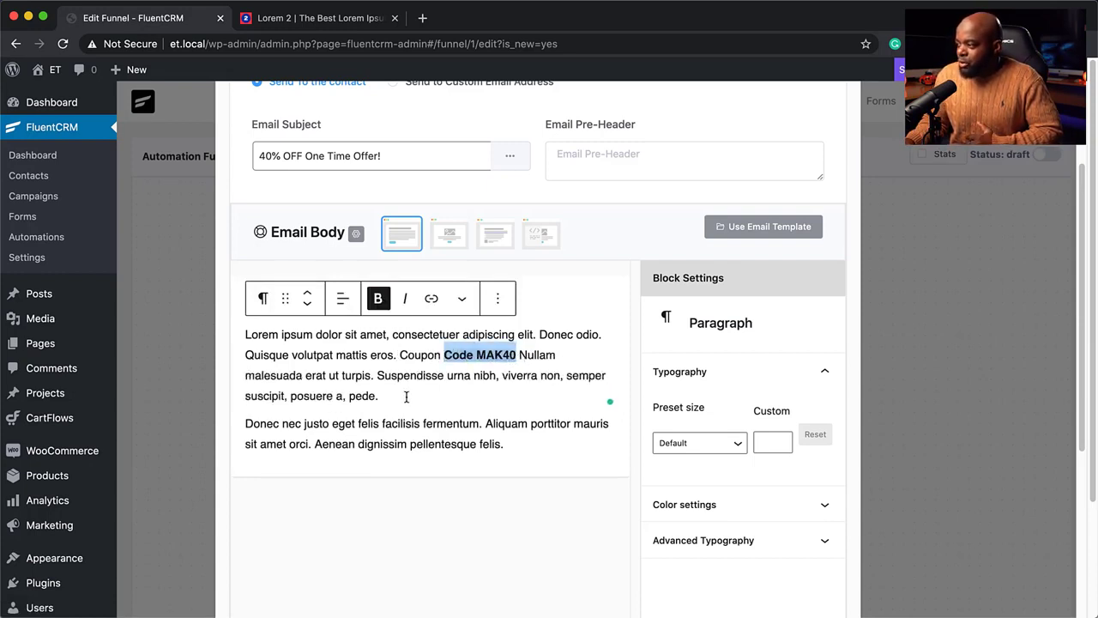
{"action": "left_click", "coordinate": [397, 354]}
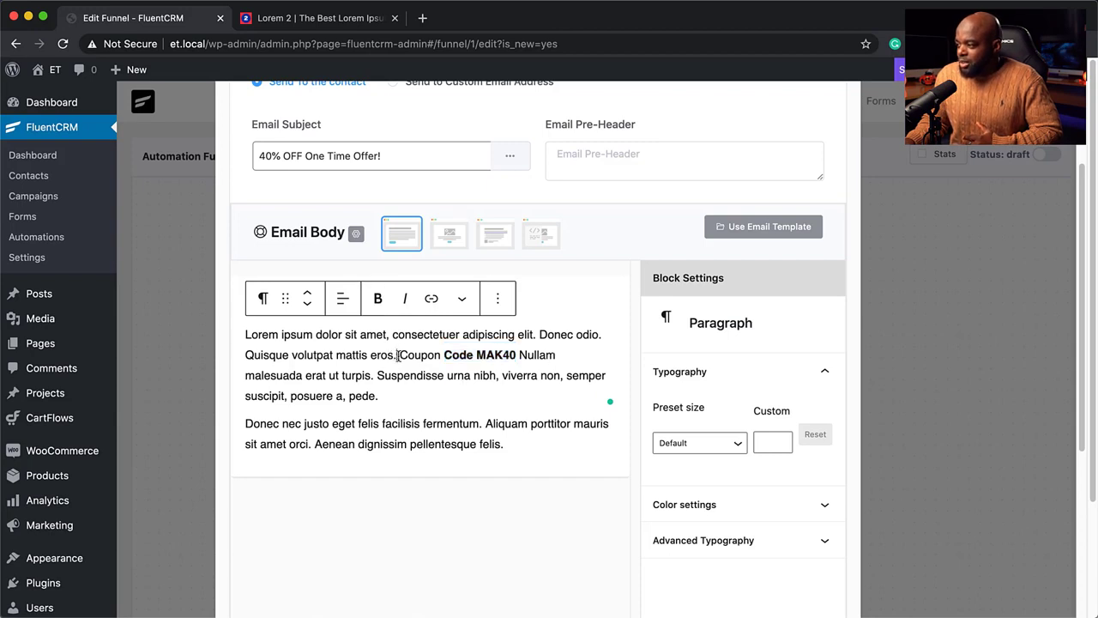
{"action": "key", "text": "Return"}
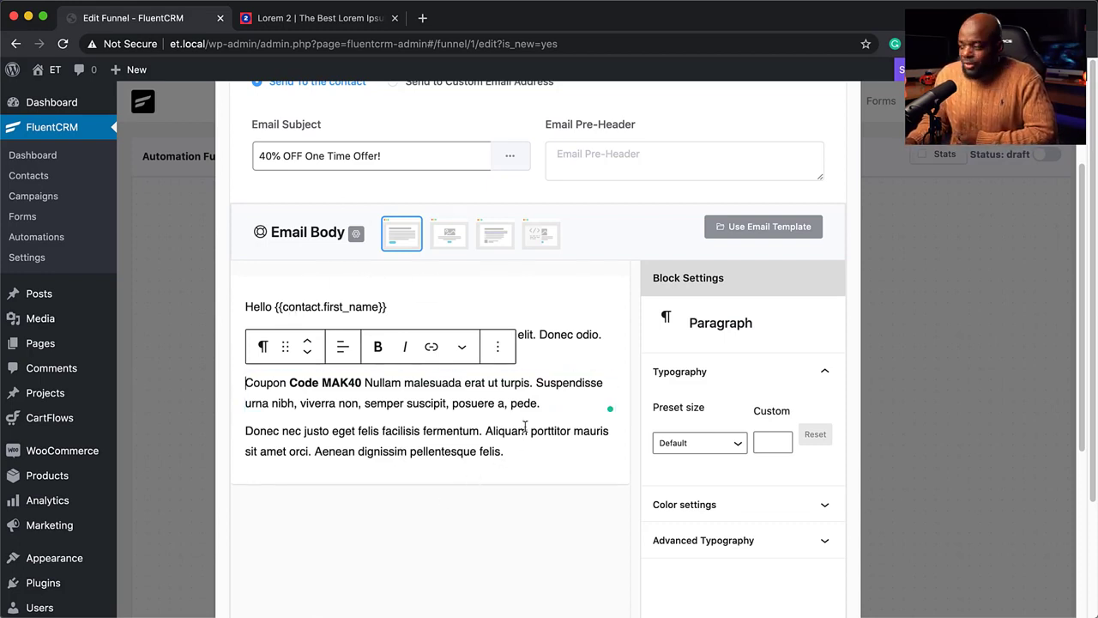
End the email body with a 'regards' line followed by the sender's name
{"action": "left_click", "coordinate": [511, 451]}
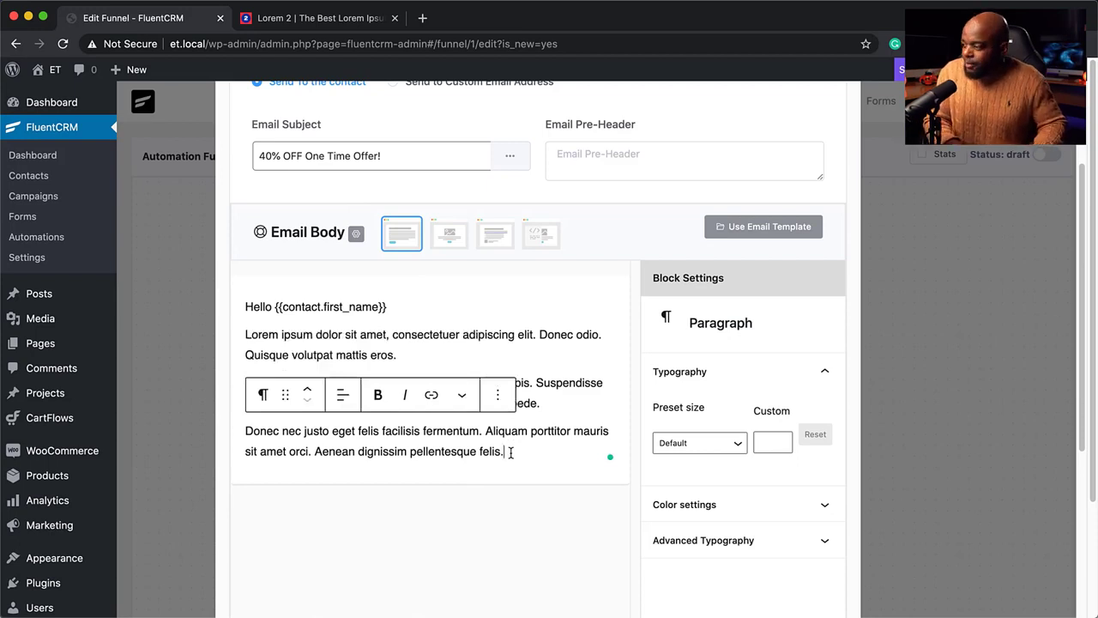
{"action": "key", "text": "Return"}
{"action": "type", "text": "regards"}
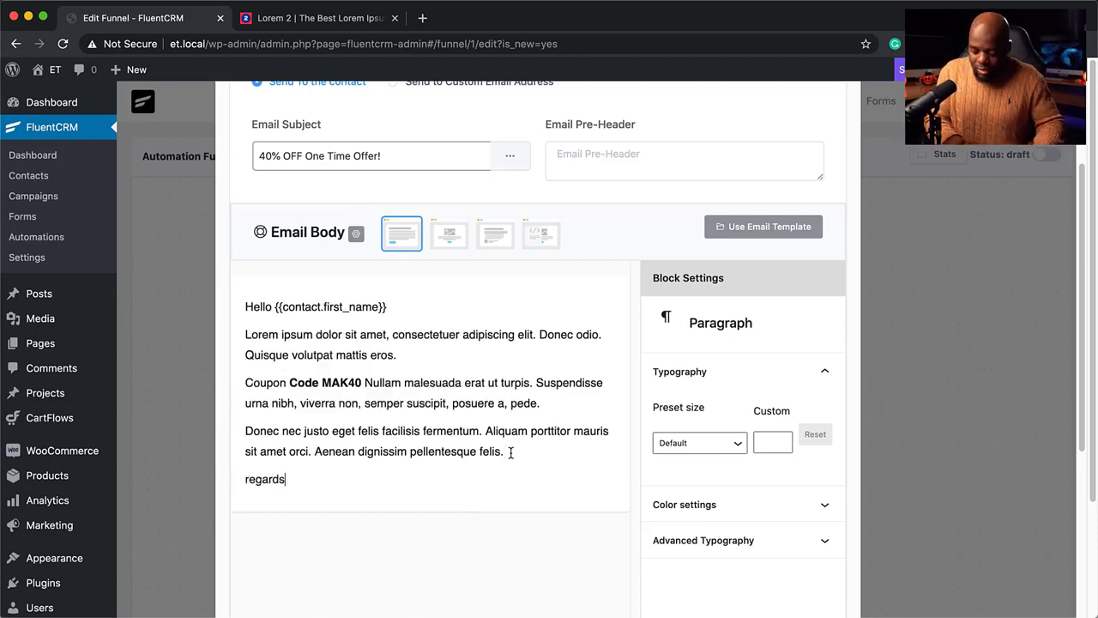
{"action": "key", "text": "Return"}
{"action": "type", "text": "Mak"}
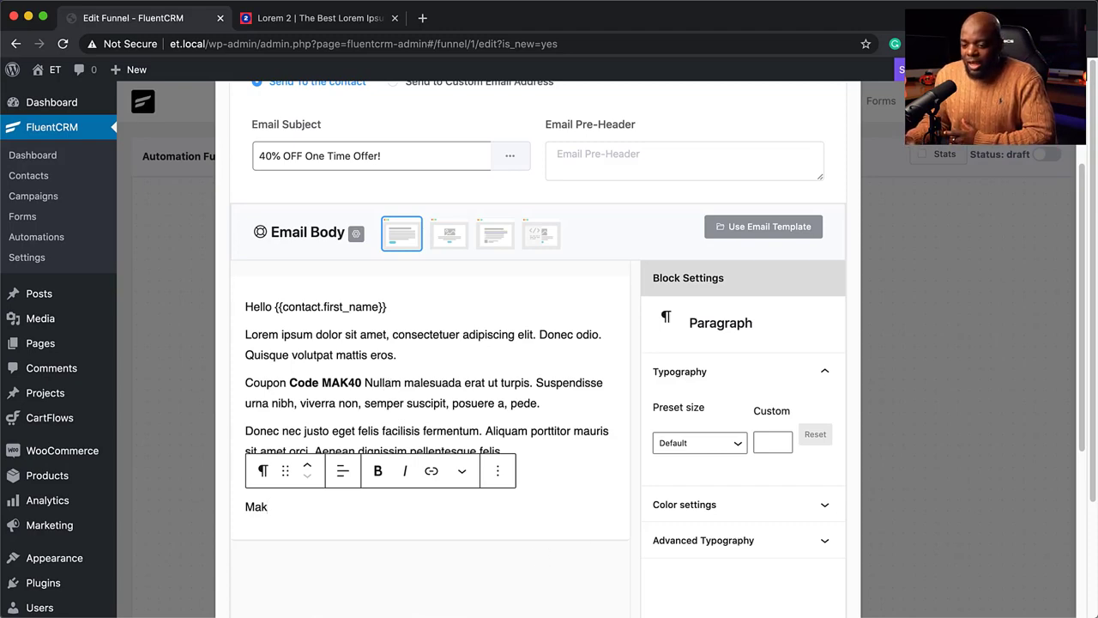
Save the Send Custom Email step's settings
{"action": "scroll", "coordinate": [540, 545], "scroll_direction": "down", "scroll_amount": 5}
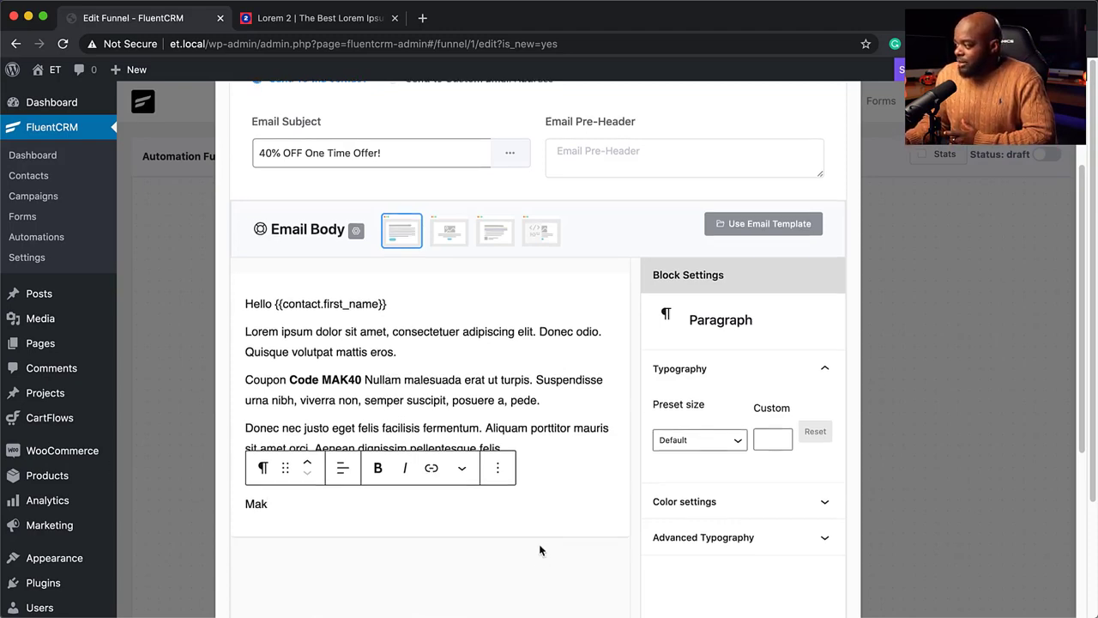
{"action": "scroll", "coordinate": [541, 549], "scroll_direction": "up", "scroll_amount": 2}
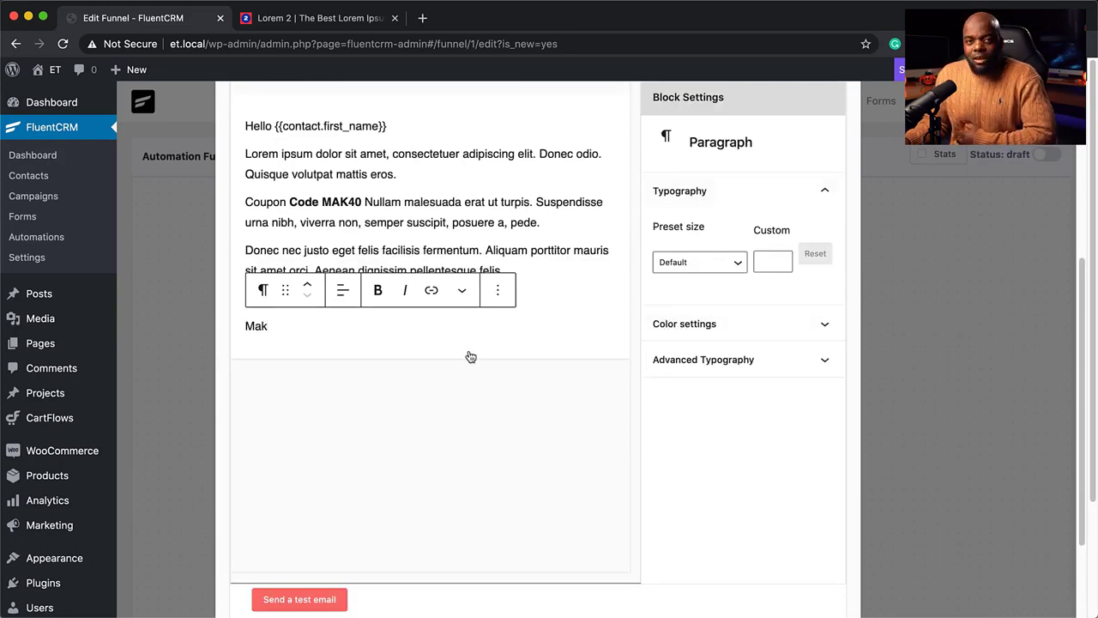
{"action": "scroll", "coordinate": [519, 442], "scroll_direction": "up", "scroll_amount": 1}
{"action": "scroll", "coordinate": [518, 443], "scroll_direction": "up", "scroll_amount": 5}
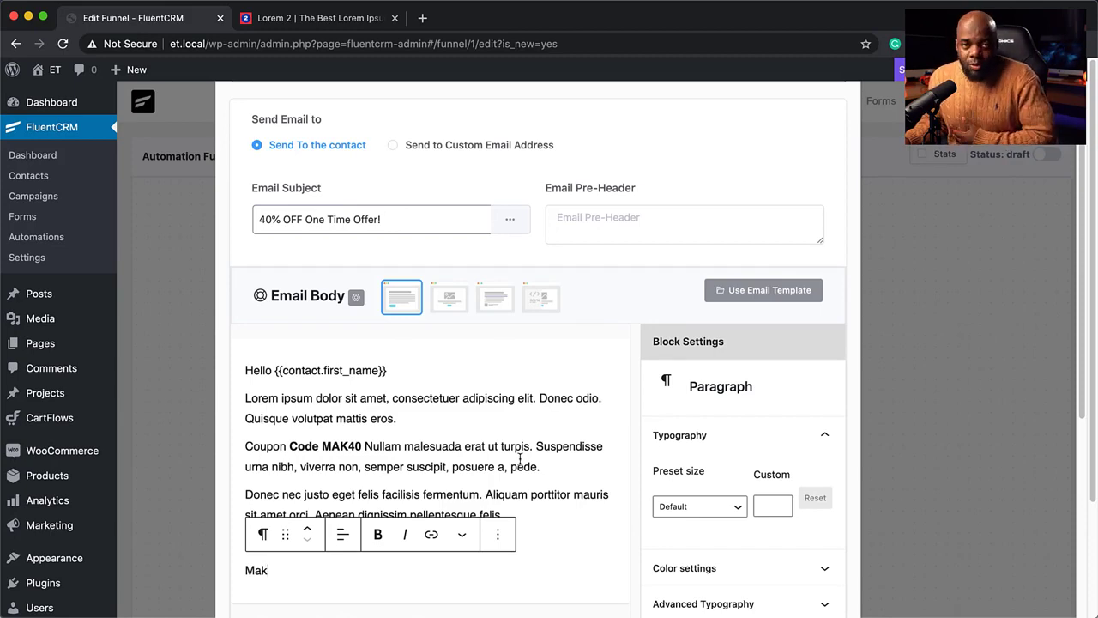
{"action": "scroll", "coordinate": [519, 459], "scroll_direction": "down", "scroll_amount": 10}
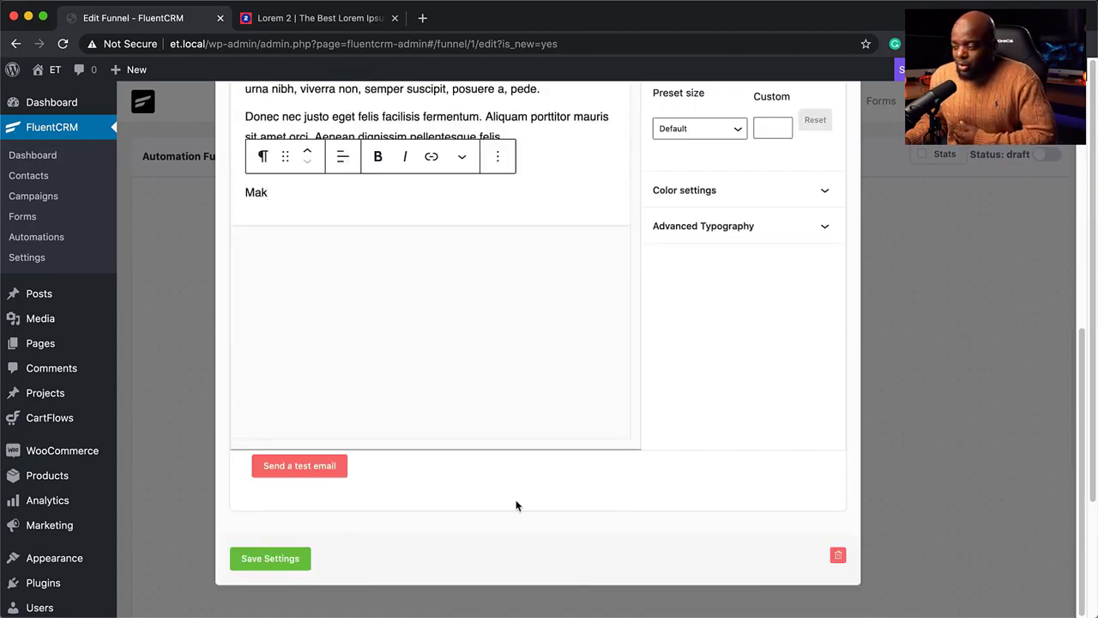
{"action": "left_click", "coordinate": [283, 563]}
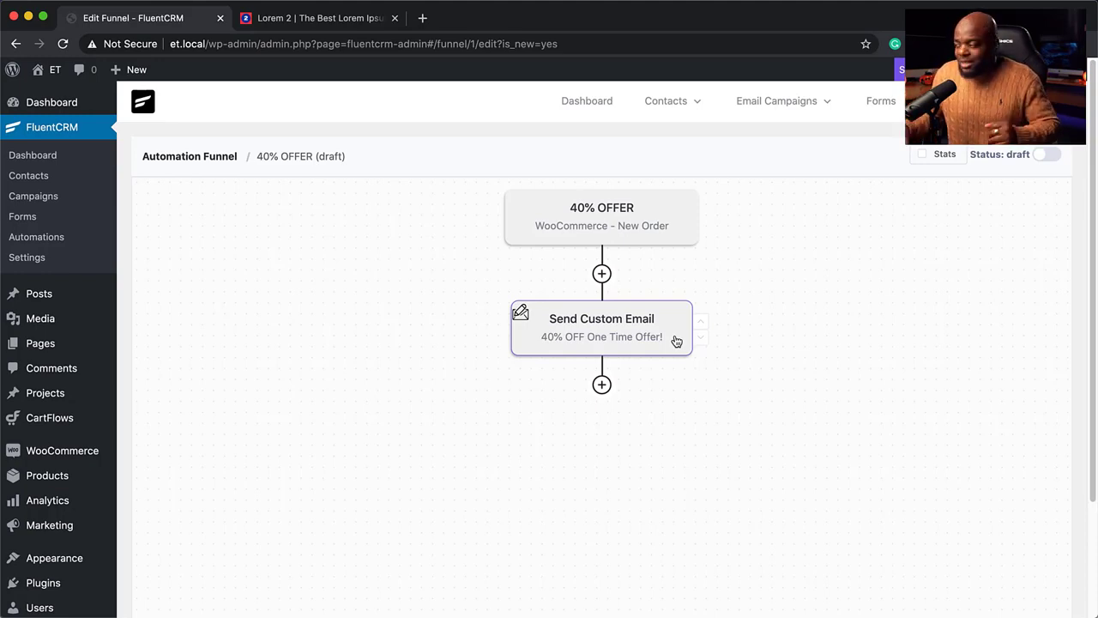
Insert a 10-minute Wait step between the New Order trigger and the offer email
{"action": "left_click", "coordinate": [602, 272]}
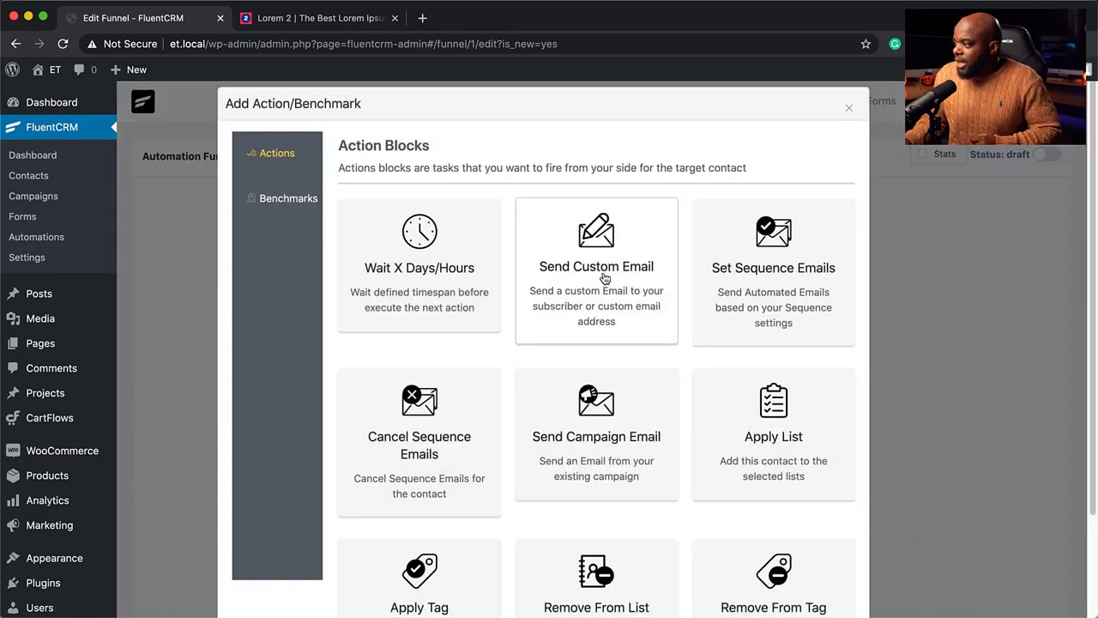
{"action": "left_click", "coordinate": [457, 286]}
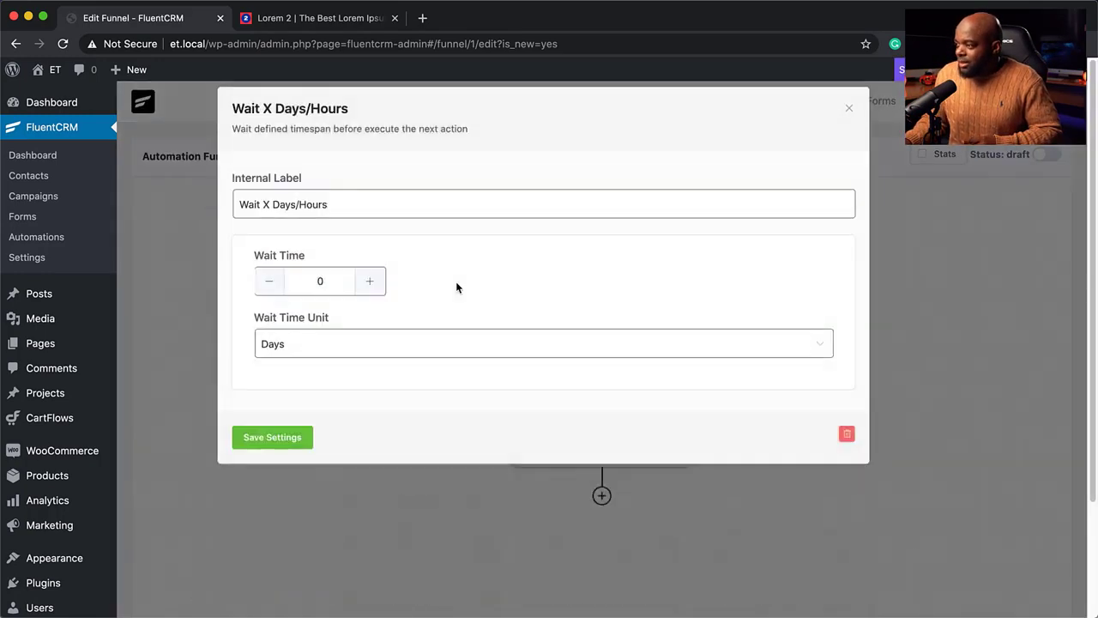
{"action": "left_click", "coordinate": [370, 284]}
{"action": "left_click", "coordinate": [371, 285]}
{"action": "left_click", "coordinate": [370, 285]}
{"action": "left_click", "coordinate": [371, 285]}
{"action": "left_click", "coordinate": [371, 285]}
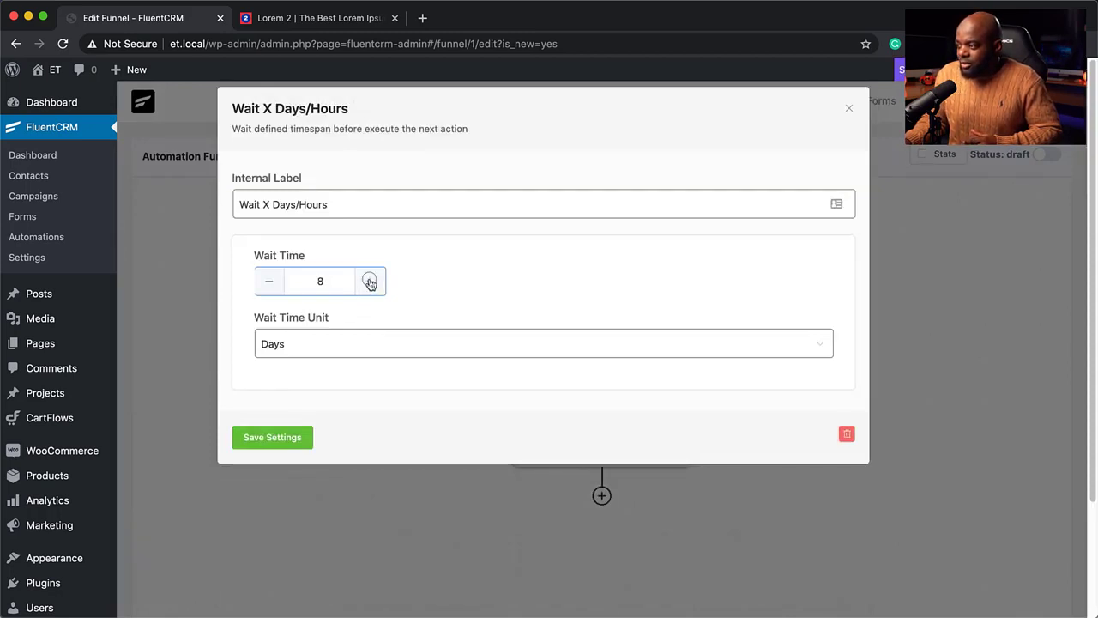
{"action": "left_click", "coordinate": [370, 283]}
{"action": "left_click", "coordinate": [370, 283]}
{"action": "left_click", "coordinate": [309, 348]}
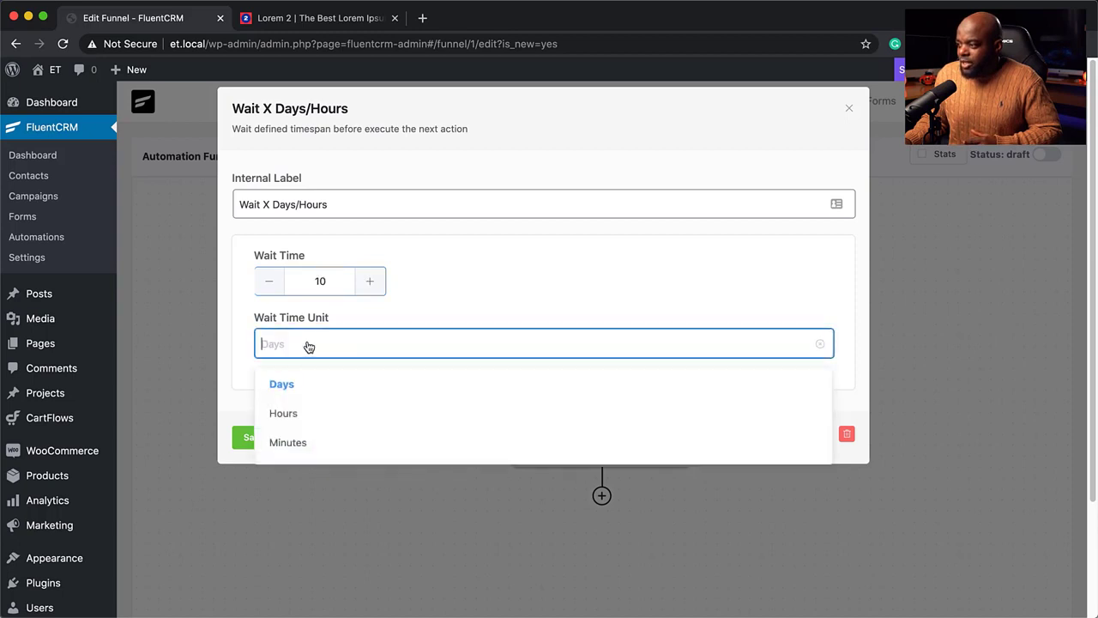
{"action": "left_click", "coordinate": [318, 440]}
{"action": "left_click", "coordinate": [288, 438]}
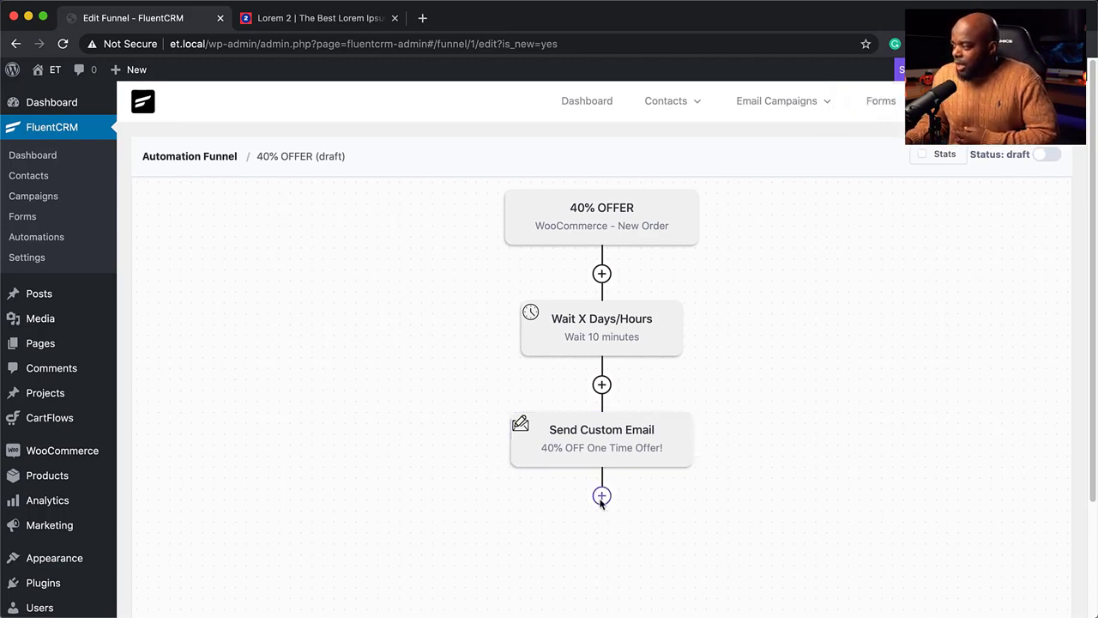
Add an Apply Tag step after the offer email
{"action": "scroll", "coordinate": [602, 505], "scroll_direction": "down", "scroll_amount": 1}
{"action": "scroll", "coordinate": [601, 504], "scroll_direction": "down", "scroll_amount": 2}
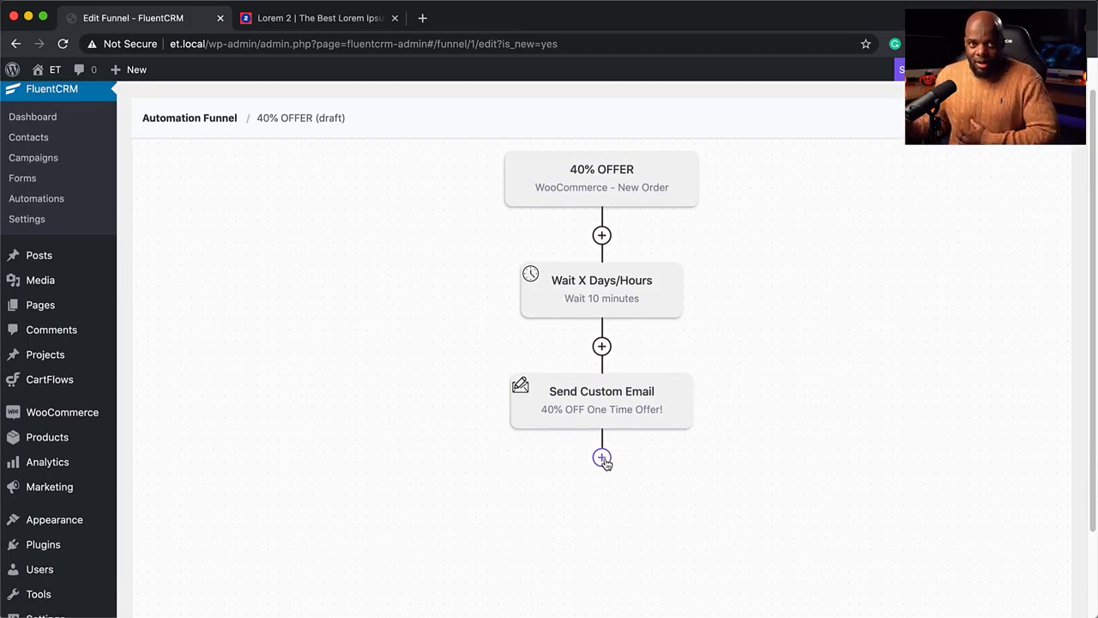
{"action": "left_click", "coordinate": [602, 459]}
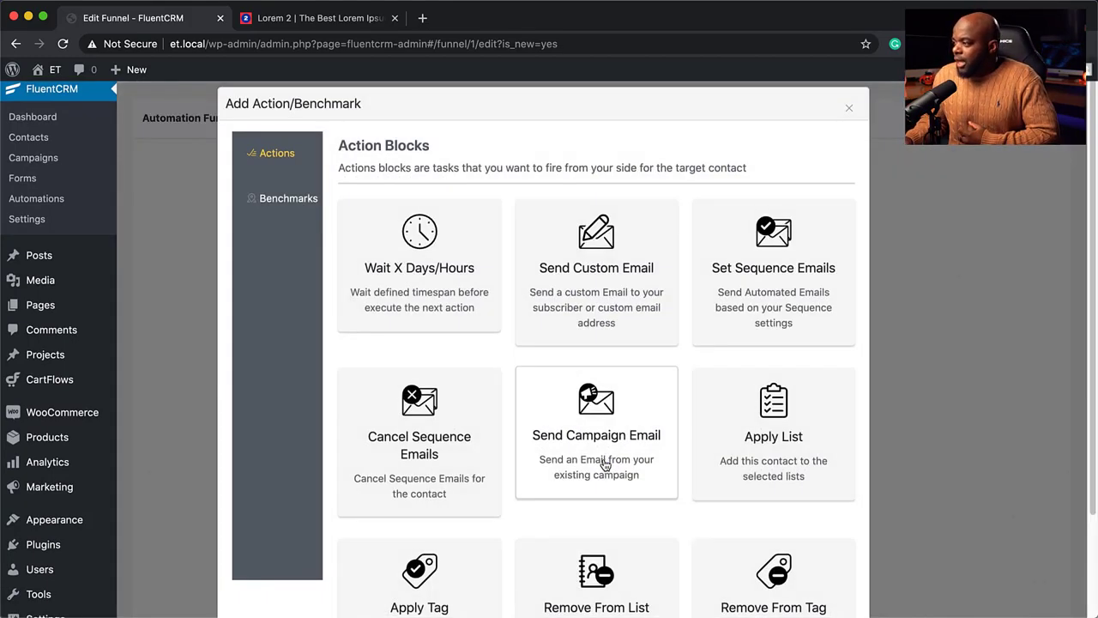
{"action": "scroll", "coordinate": [669, 488], "scroll_direction": "down", "scroll_amount": 3}
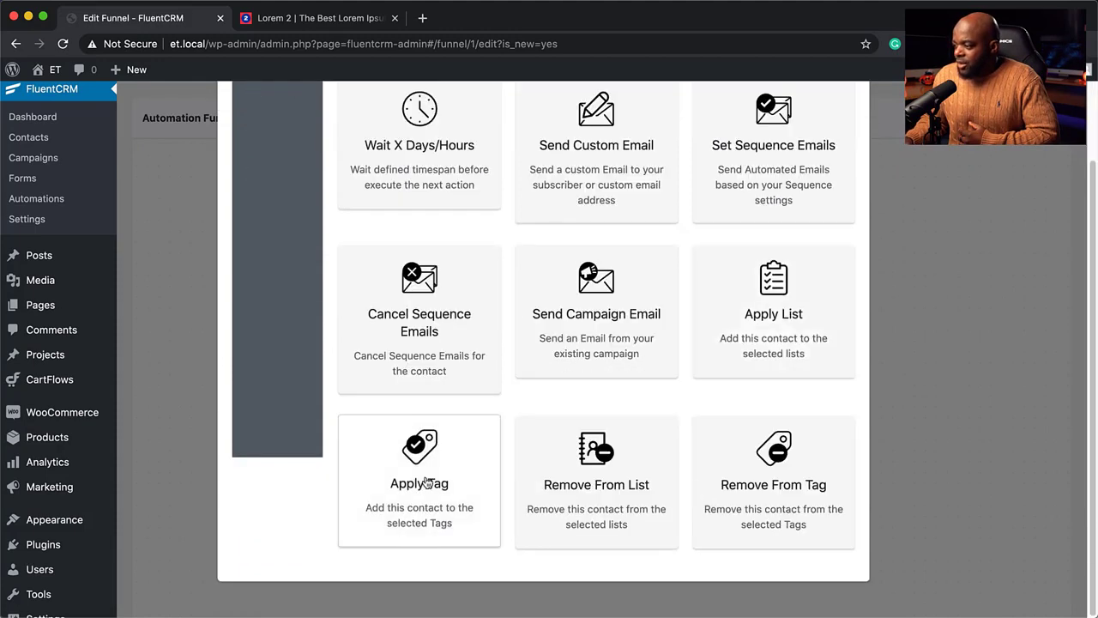
{"action": "left_click", "coordinate": [496, 486]}
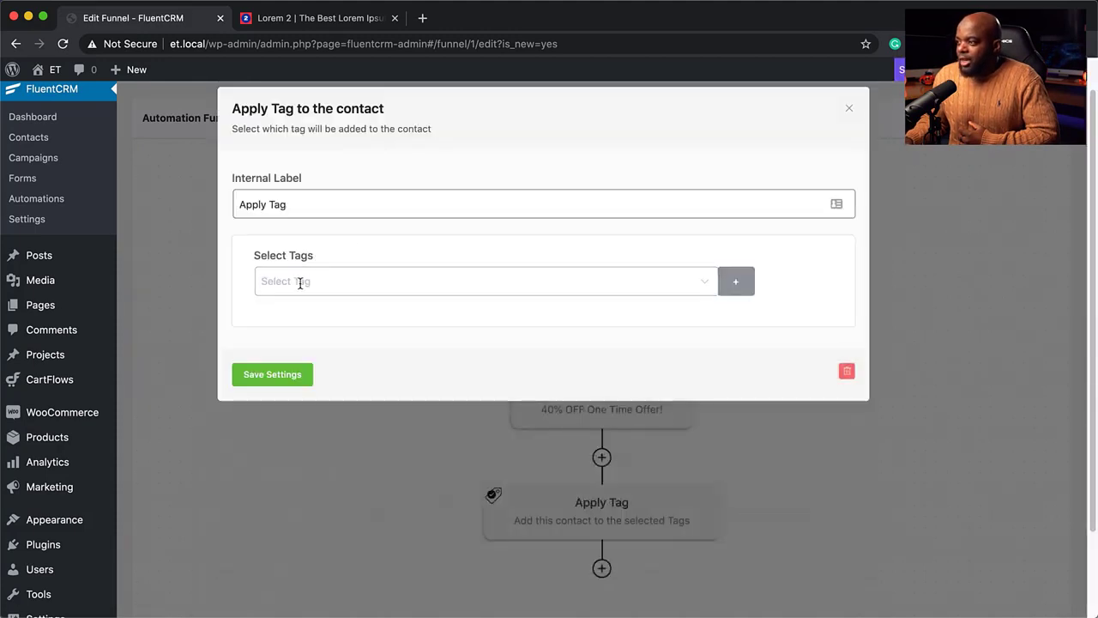
Create a new tag named 'bought product A' from the tag list
{"action": "left_click", "coordinate": [300, 284]}
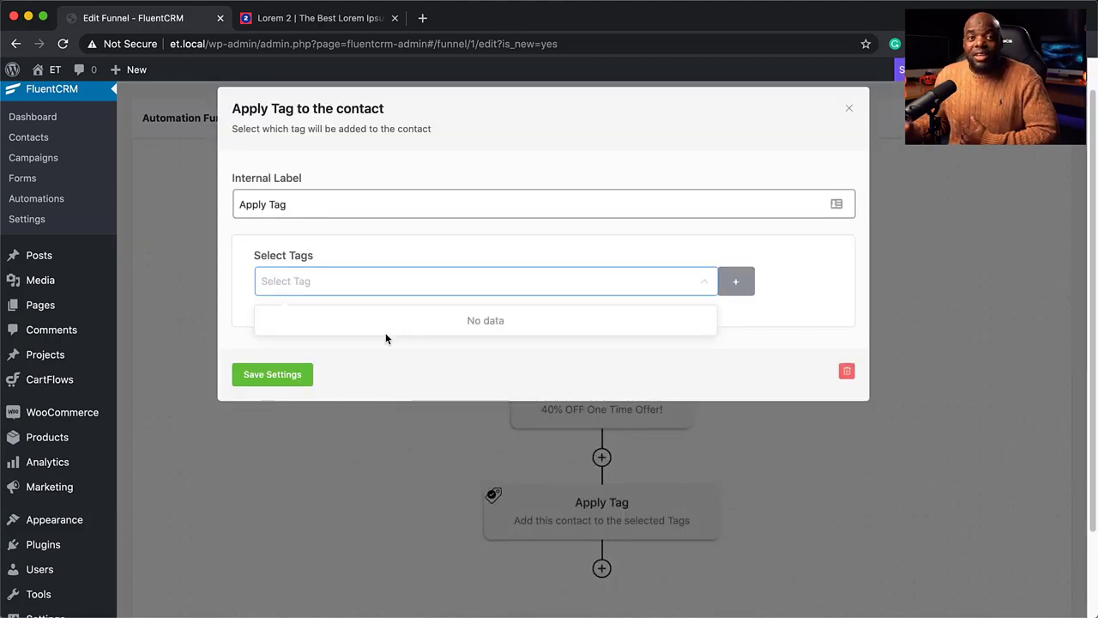
{"action": "left_click", "coordinate": [742, 283]}
{"action": "left_click", "coordinate": [551, 283]}
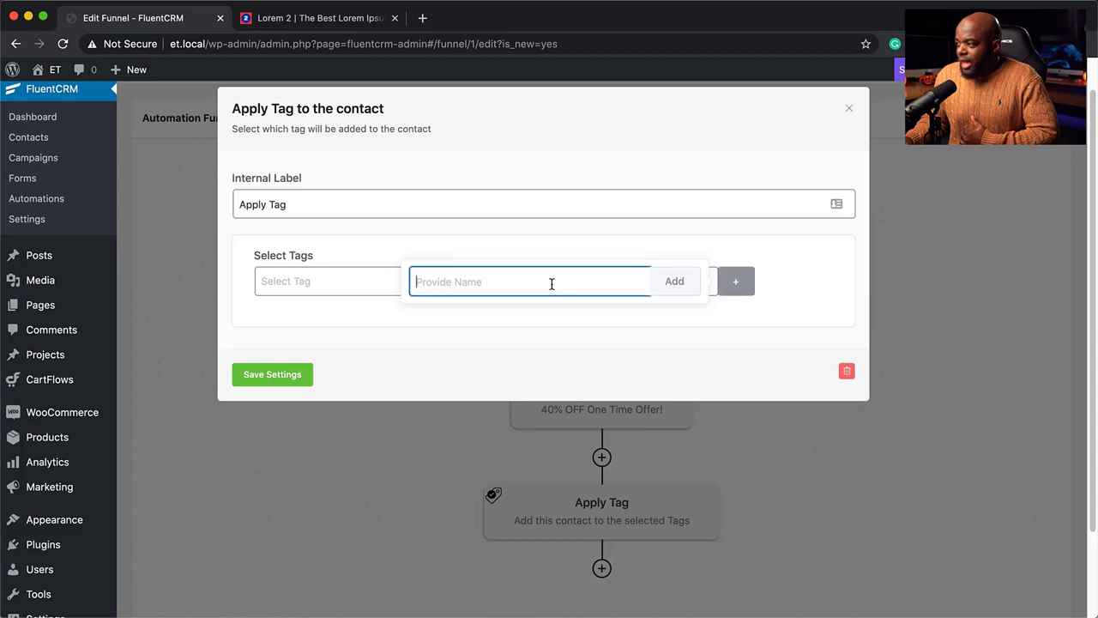
{"action": "type", "text": "bo"}
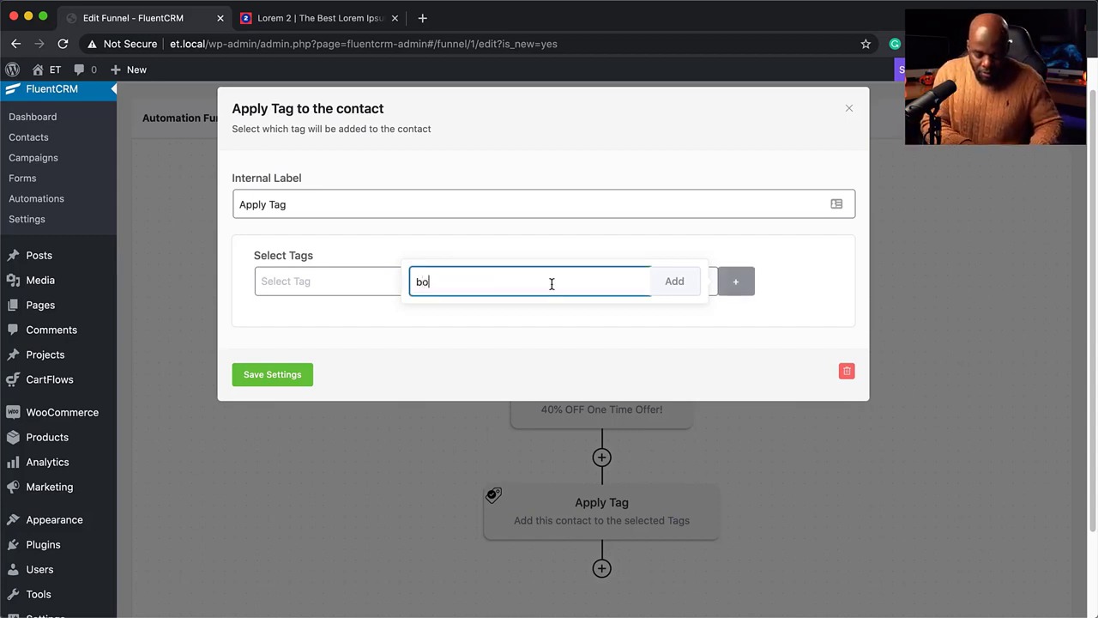
{"action": "type", "text": "ught produ"}
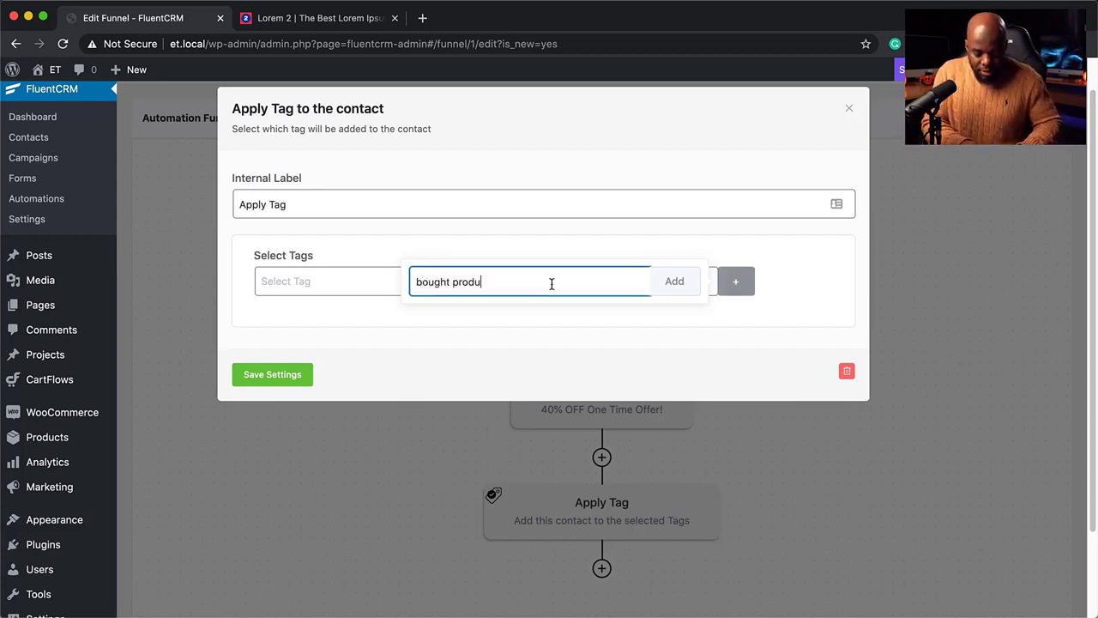
{"action": "type", "text": "ct A"}
{"action": "left_click", "coordinate": [687, 280]}
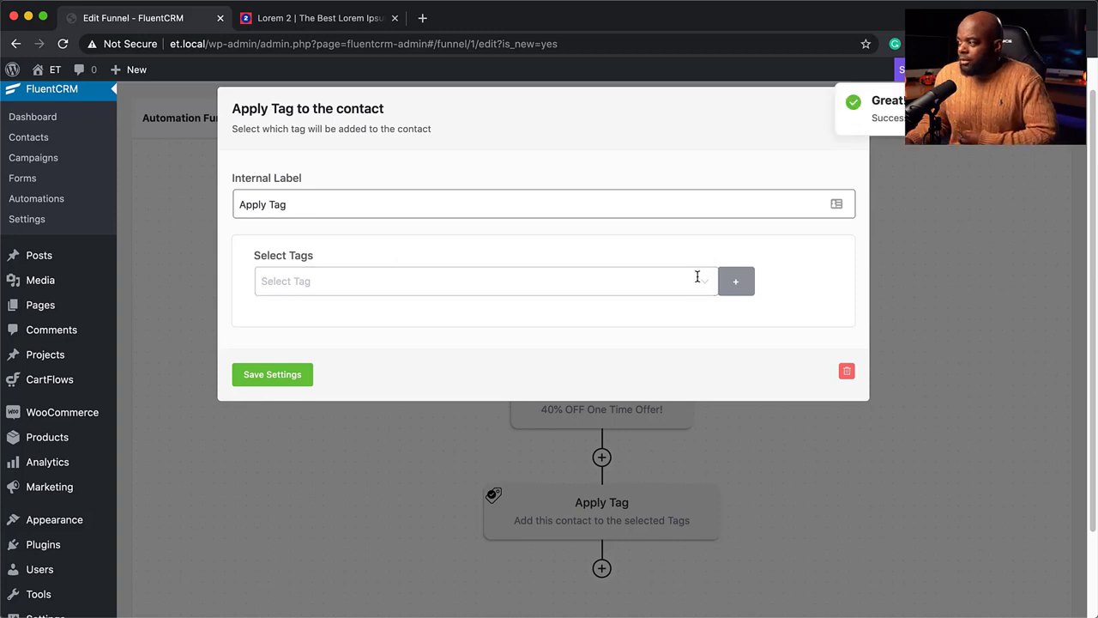
Select the Bought product A tag for the Apply Tag step and save its settings
{"action": "left_click", "coordinate": [696, 277]}
{"action": "left_click", "coordinate": [322, 330]}
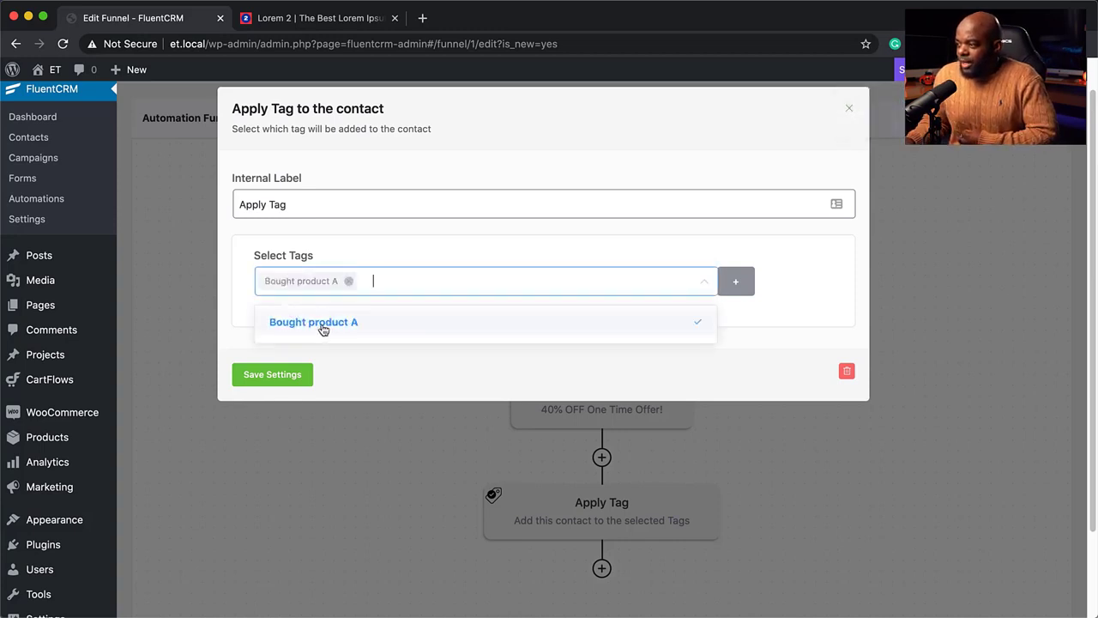
{"action": "left_click", "coordinate": [276, 377]}
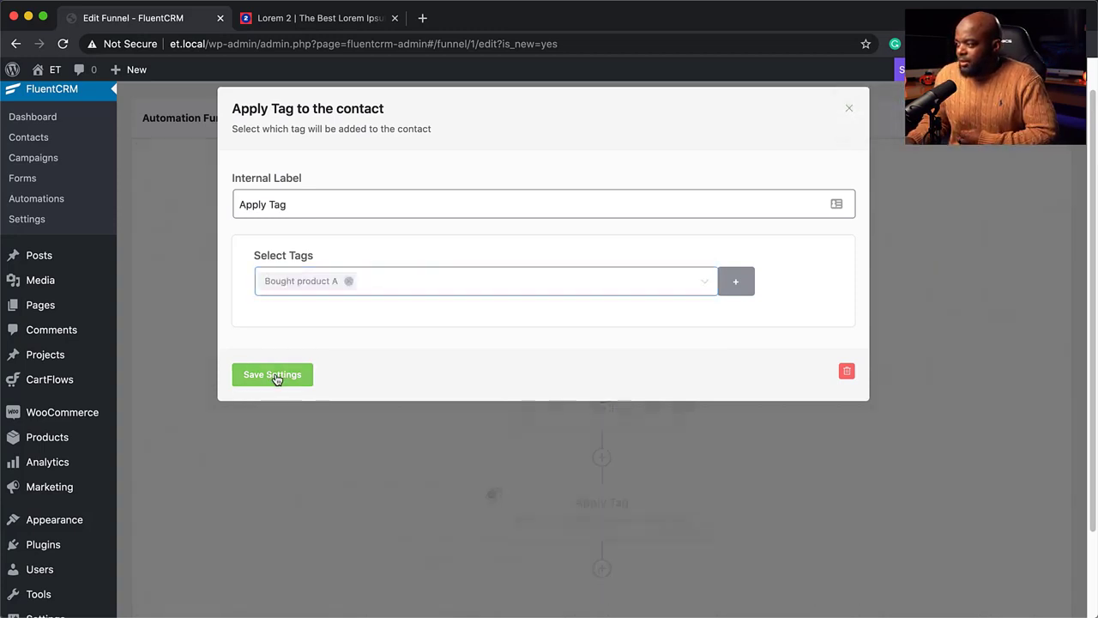